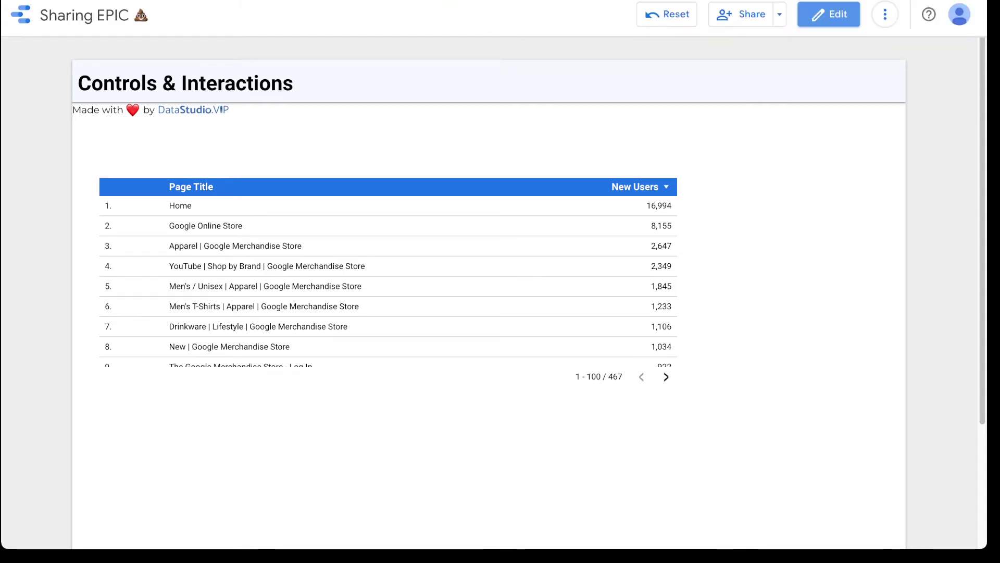
# In the report's edit mode, replace the table's Page Title dimension with Page, and reposition and widen the table.
pyautogui.click(828, 14)
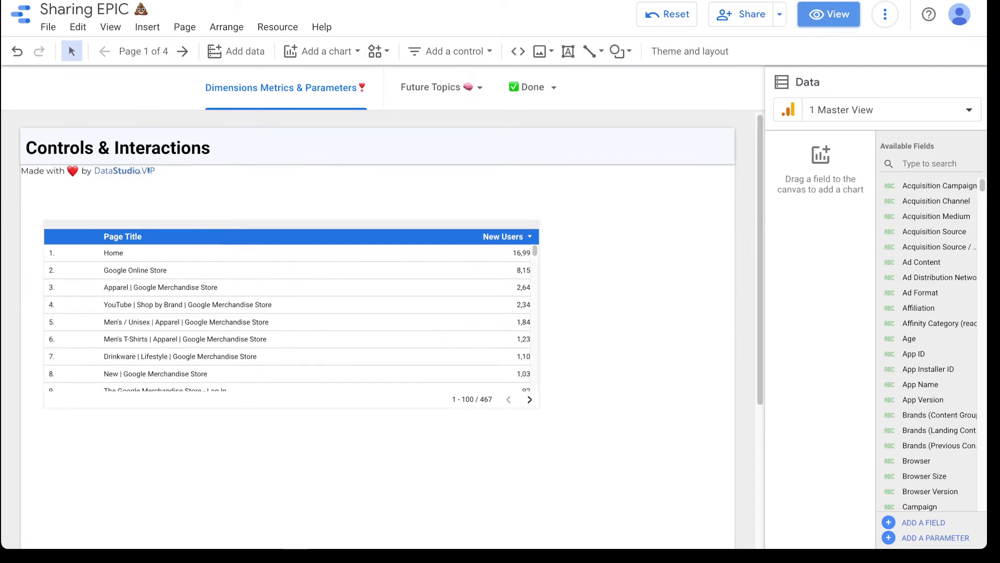
pyautogui.moveTo(292, 313); pyautogui.dragTo(363, 300)
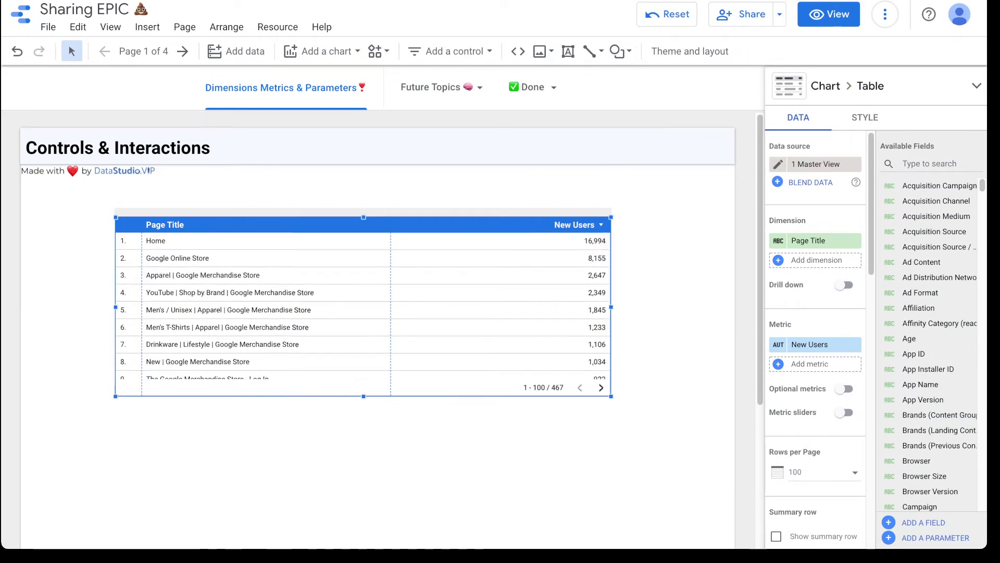
pyautogui.click(931, 163)
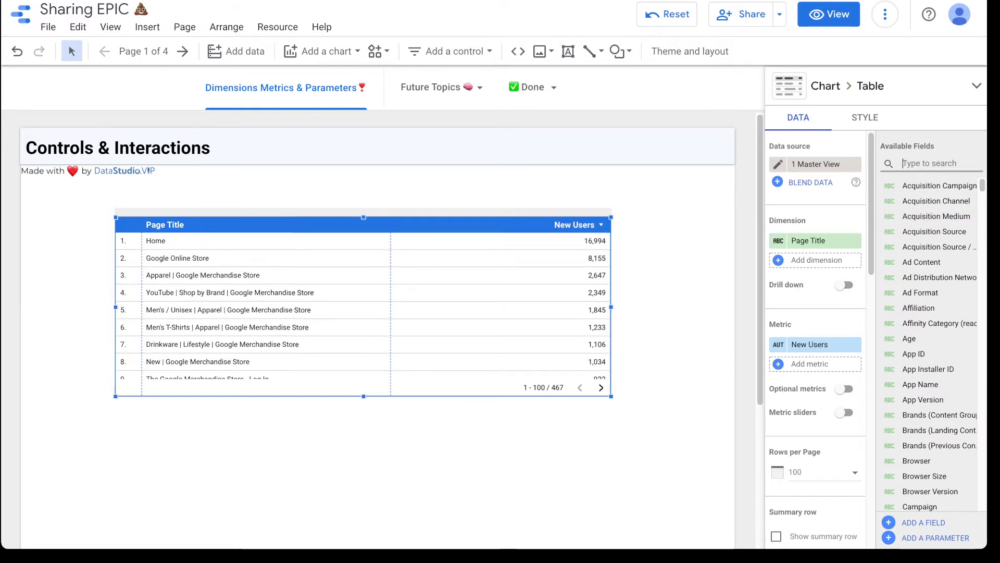
pyautogui.write('page')
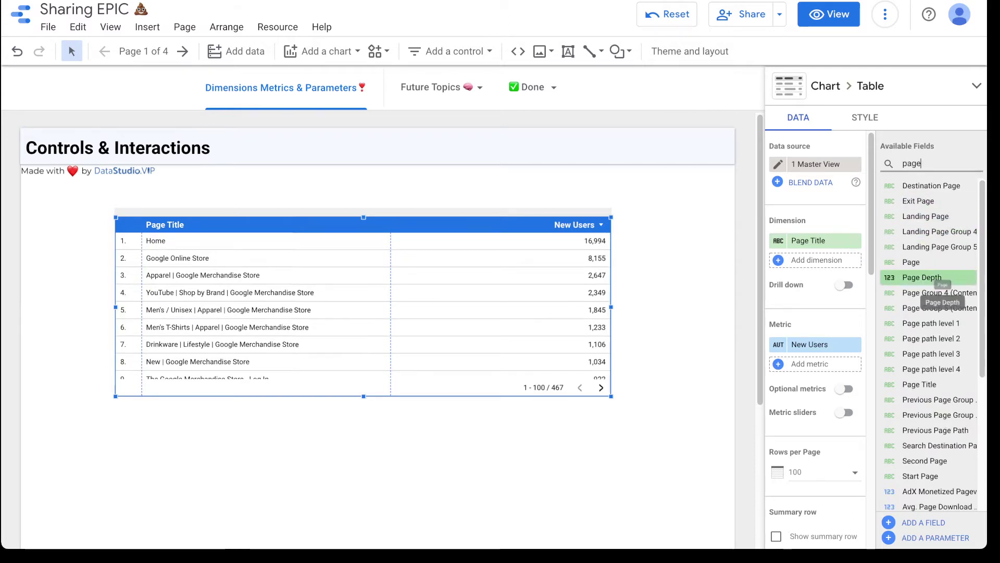
pyautogui.moveTo(911, 262); pyautogui.dragTo(813, 240)
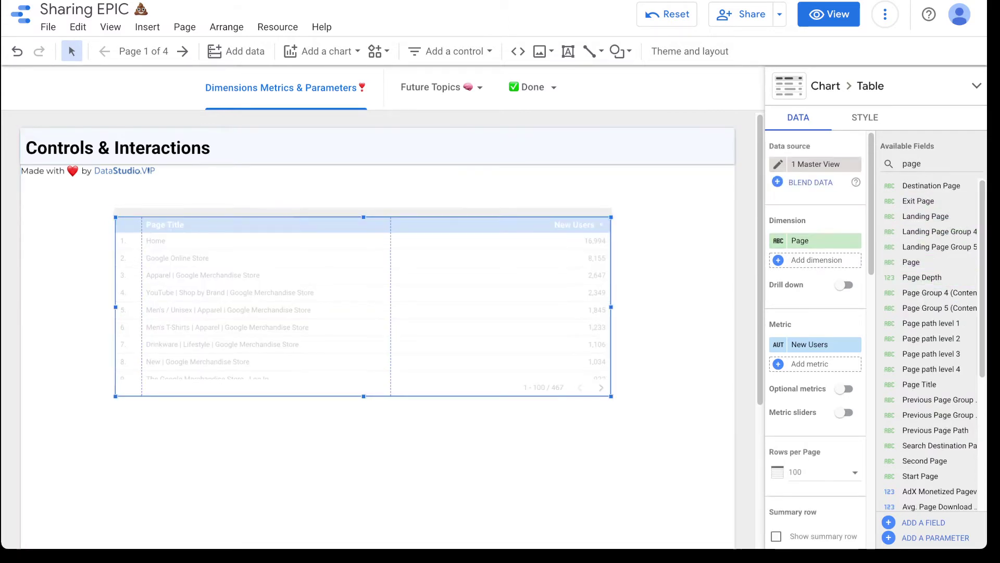
pyautogui.moveTo(611, 307); pyautogui.dragTo(650, 307)
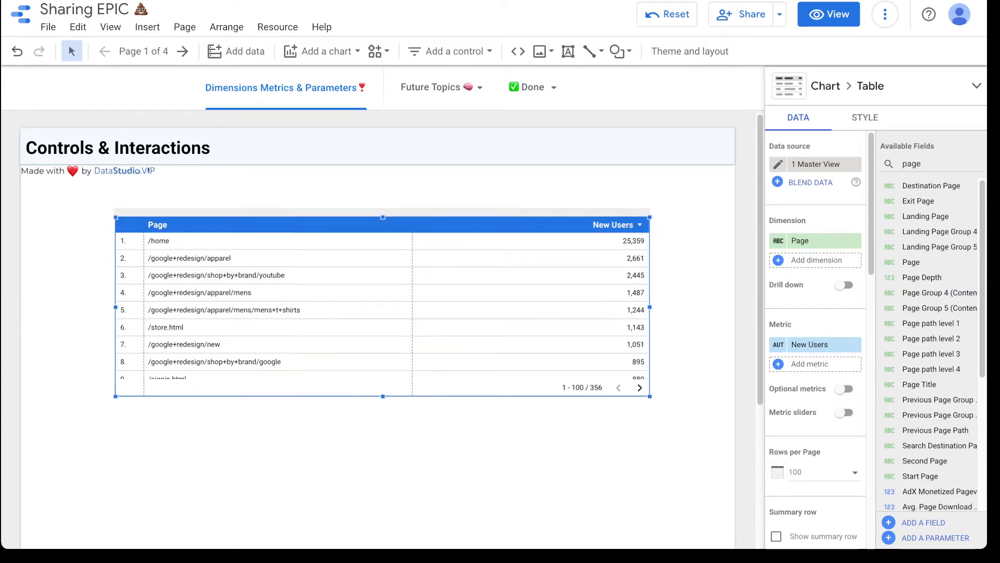
# Find the Pageviews field and use it to replace the New Users metric in the table.
pyautogui.doubleClick(918, 164)
pyautogui.write('pageview')
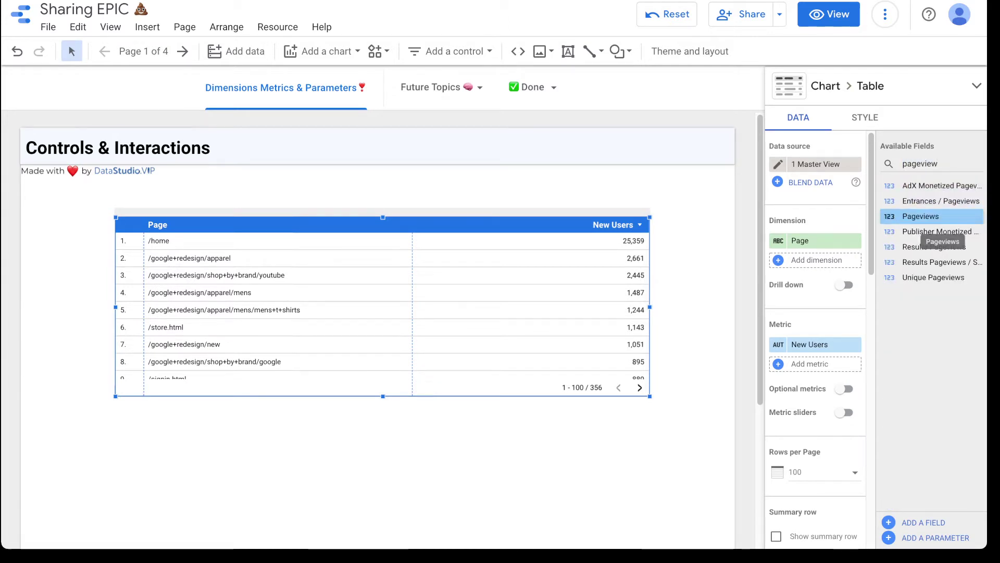
pyautogui.moveTo(933, 217); pyautogui.dragTo(815, 344)
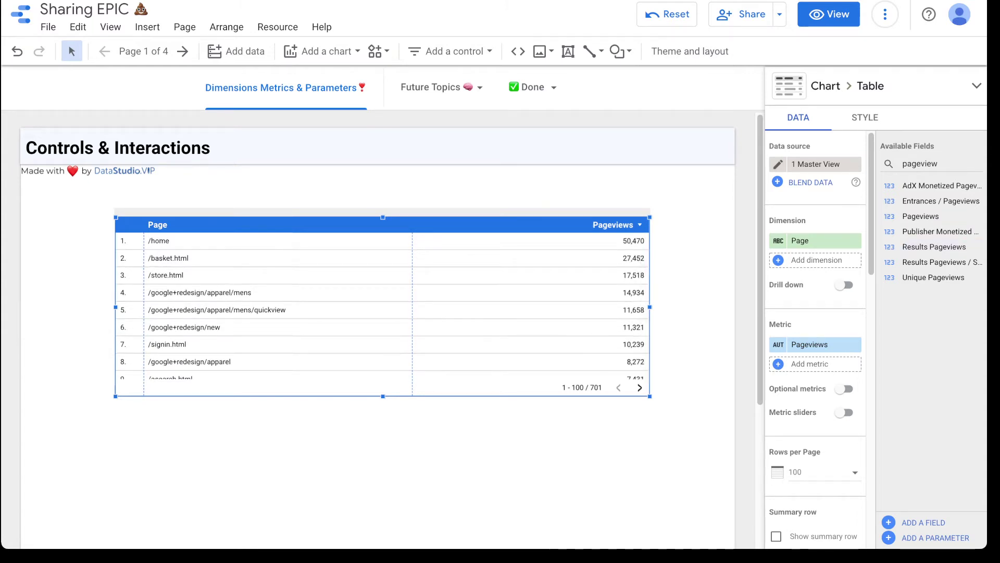
pyautogui.scroll(-20, 382, 307)
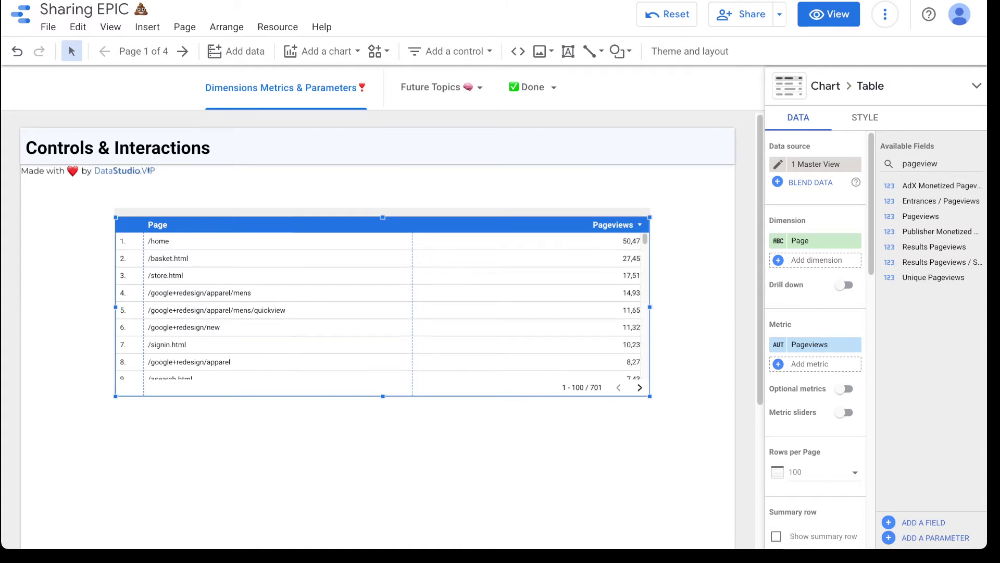
pyautogui.scroll(20, 382, 307)
pyautogui.scroll(4, 382, 307)
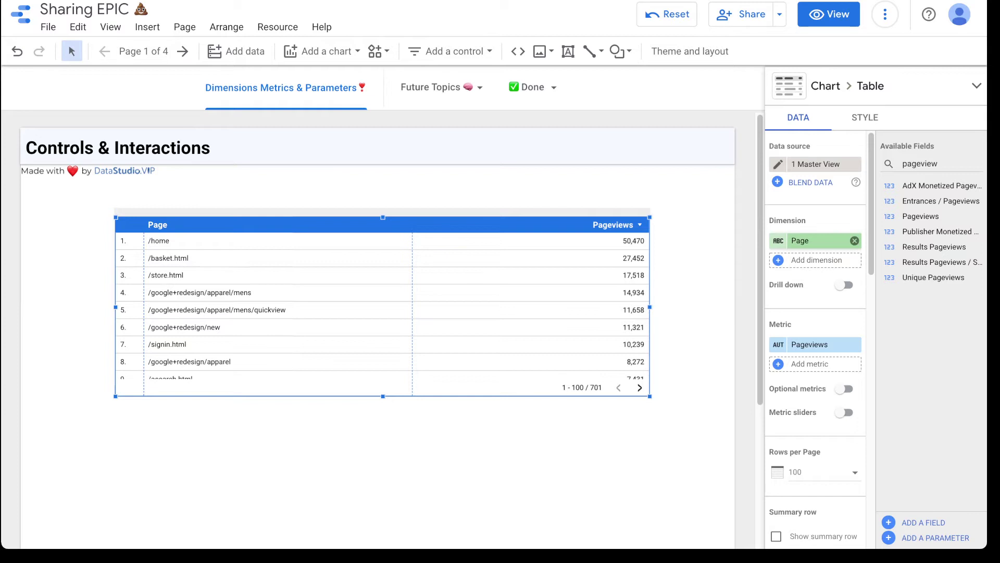
# Add Device Category as the table's second dimension, then narrow the table and shift it toward the page's left edge.
pyautogui.doubleClick(920, 163)
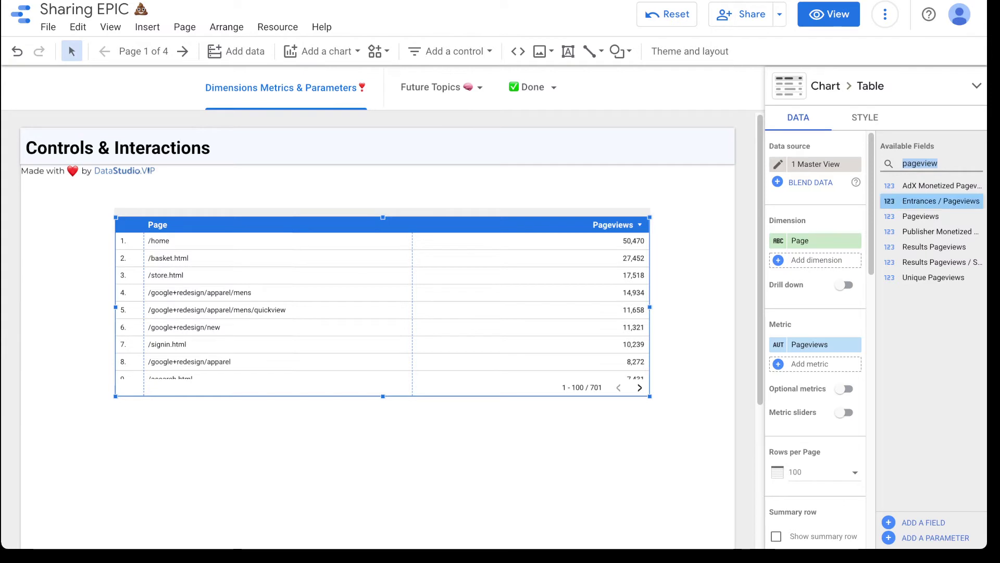
pyautogui.write('devi')
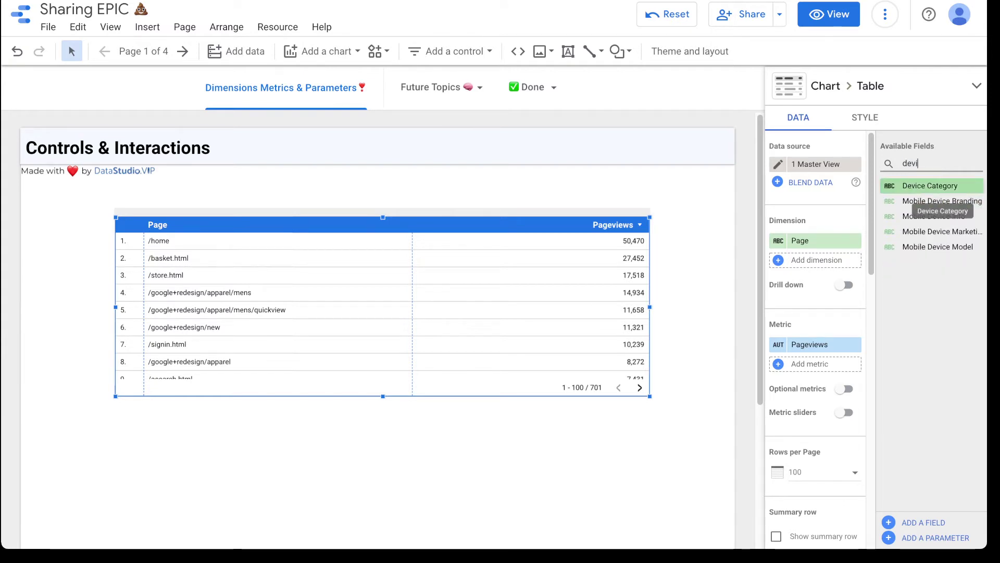
pyautogui.click(930, 185)
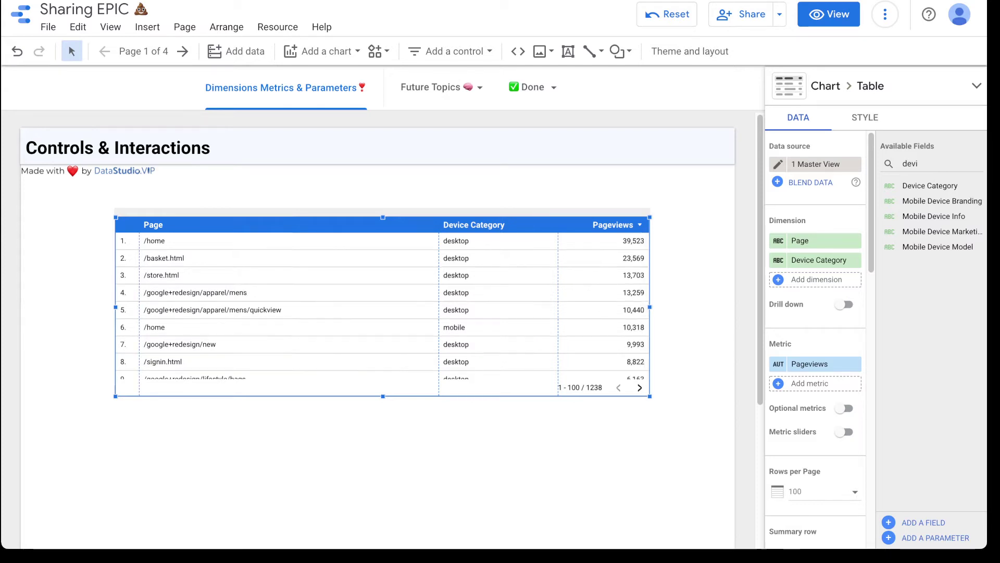
pyautogui.moveTo(649, 307); pyautogui.dragTo(596, 307)
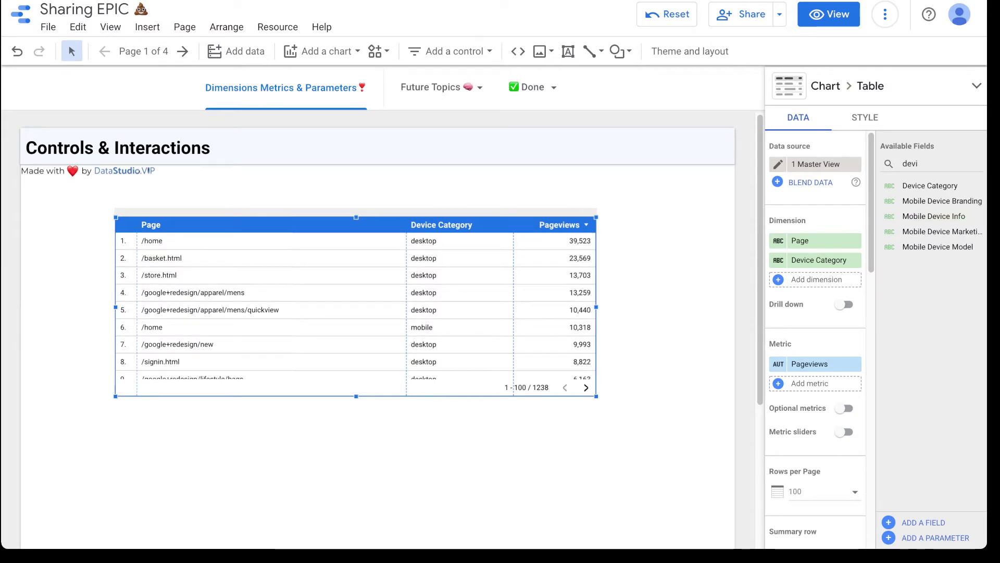
pyautogui.moveTo(356, 307); pyautogui.dragTo(286, 308)
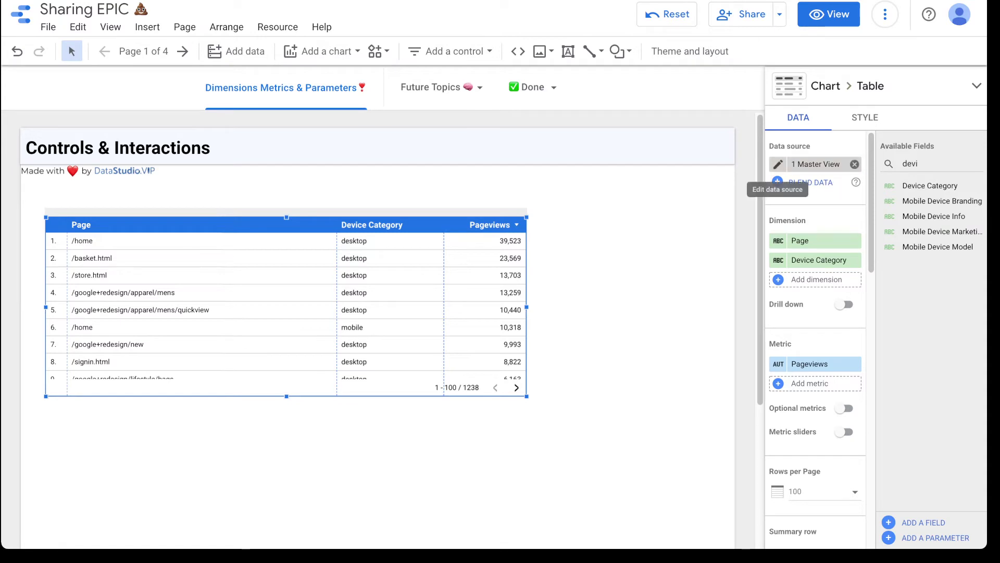
# Review the dimensions and metrics listed in the 1 Master View data source, and close it.
pyautogui.click(778, 164)
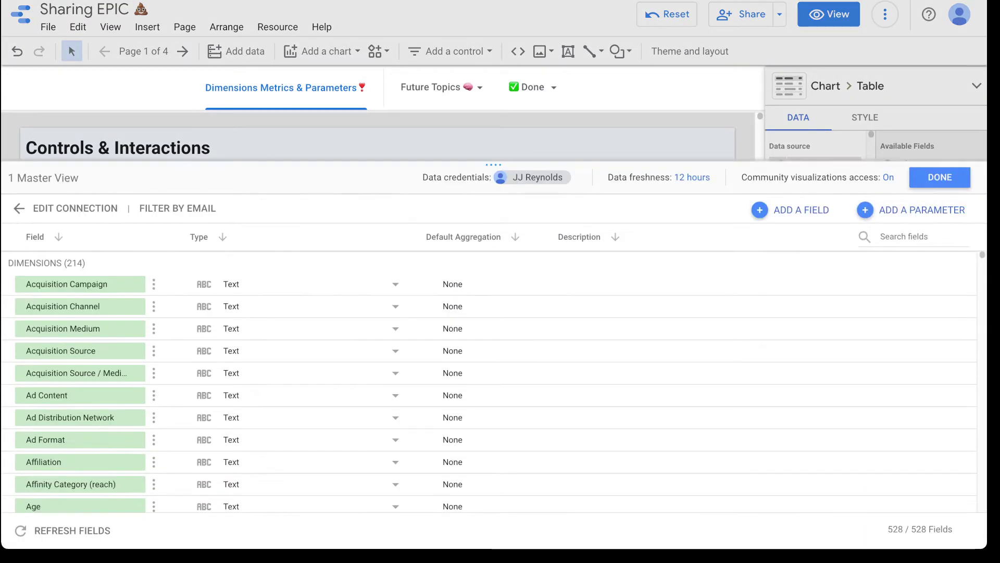
pyautogui.scroll(-20, 299, 361)
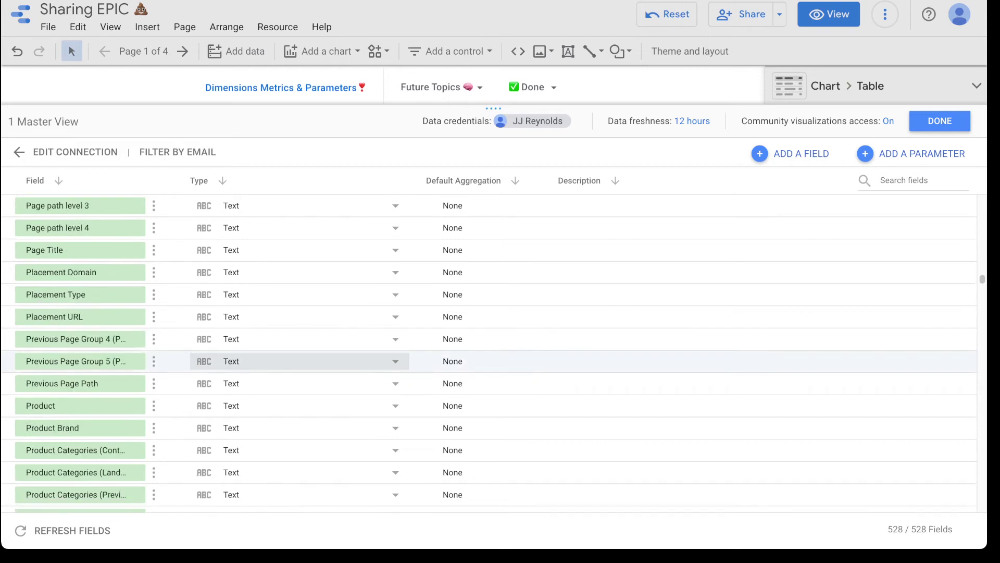
pyautogui.scroll(-20, 299, 361)
pyautogui.scroll(15, 299, 365)
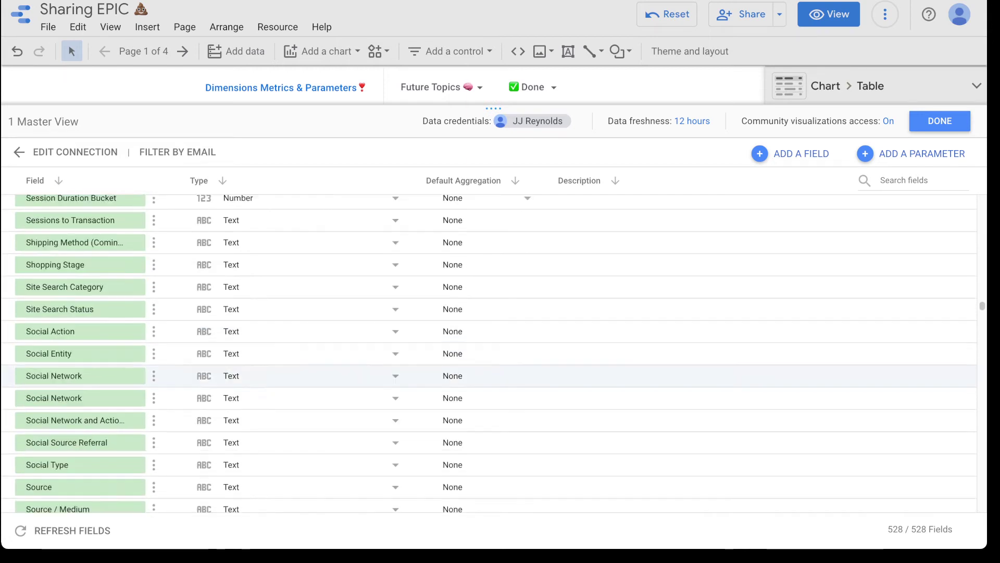
pyautogui.scroll(-20, 300, 376)
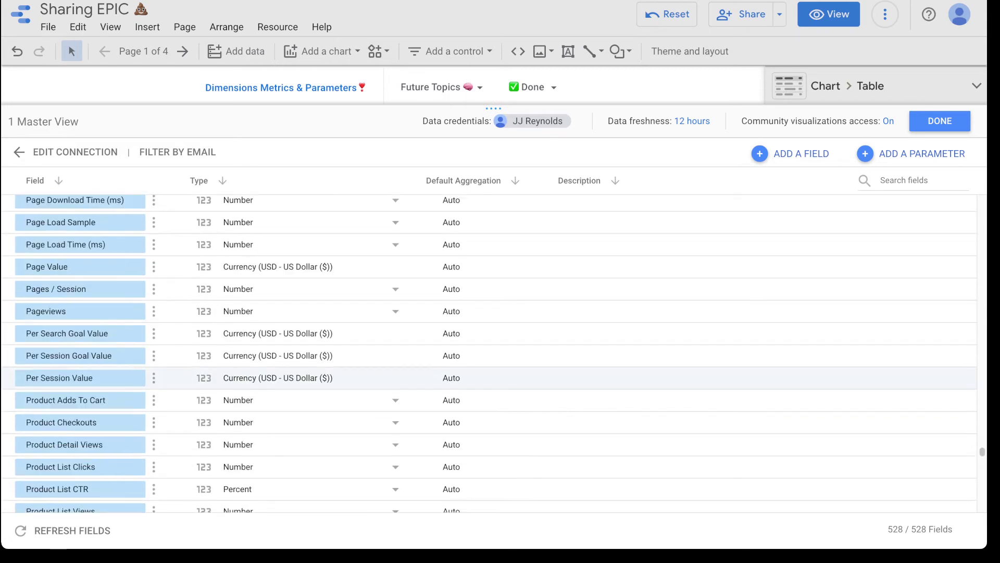
pyautogui.scroll(-20, 300, 386)
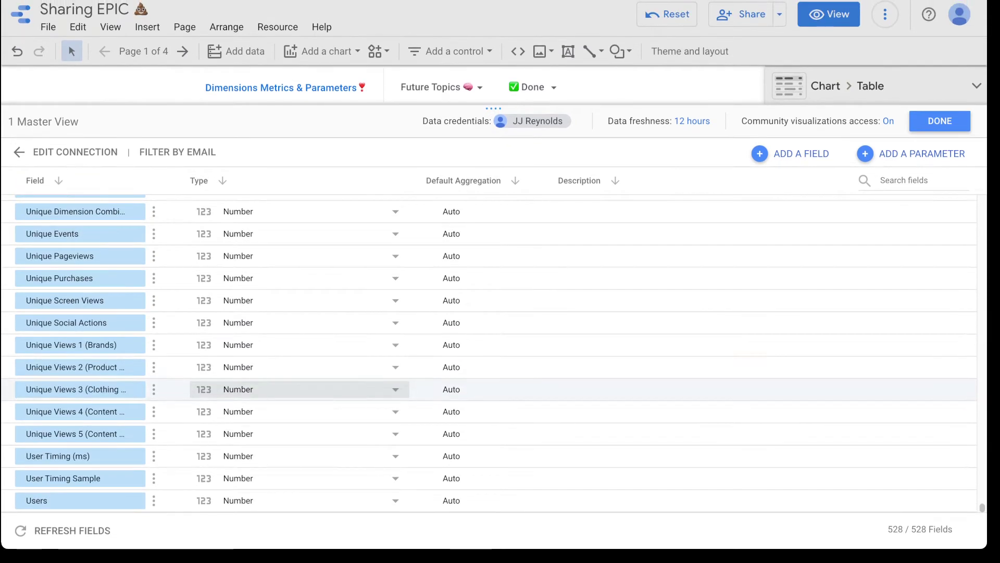
pyautogui.click(940, 121)
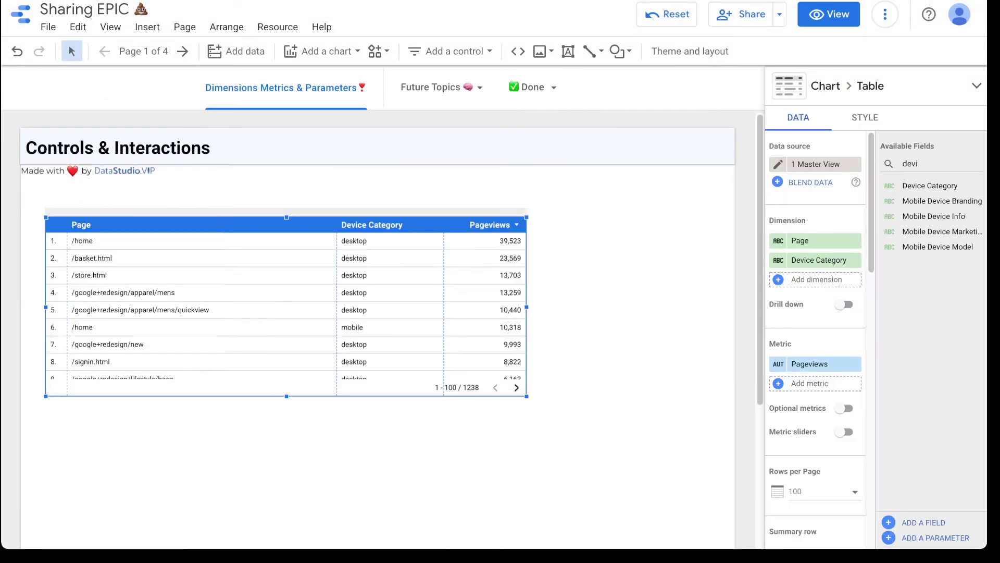
# Inspect the name, aggregation, type and calculation settings of the table's Pageviews metric without changing them.
pyautogui.doubleClick(910, 163)
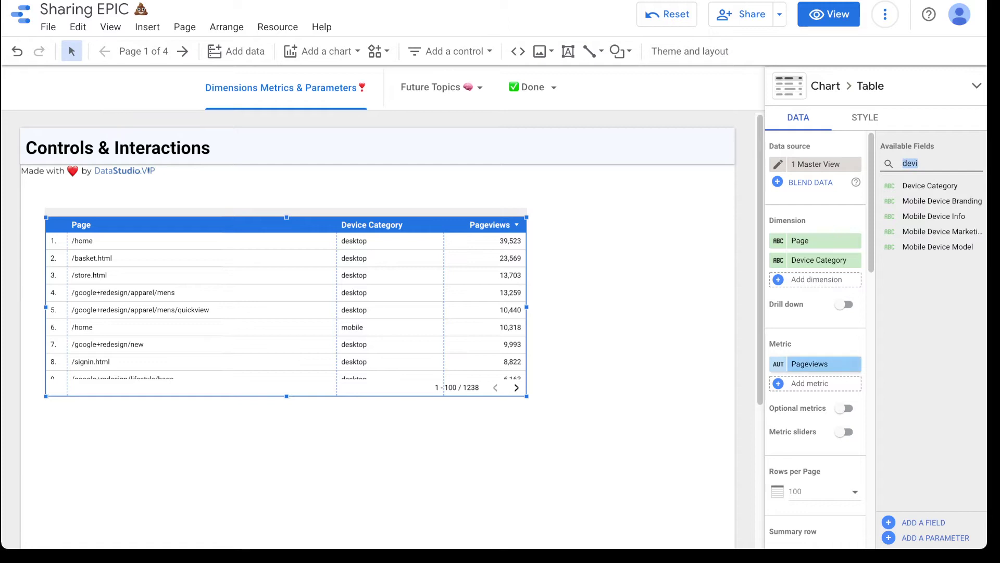
pyautogui.click(778, 363)
pyautogui.moveTo(632, 382); pyautogui.dragTo(595, 354)
pyautogui.click(595, 354)
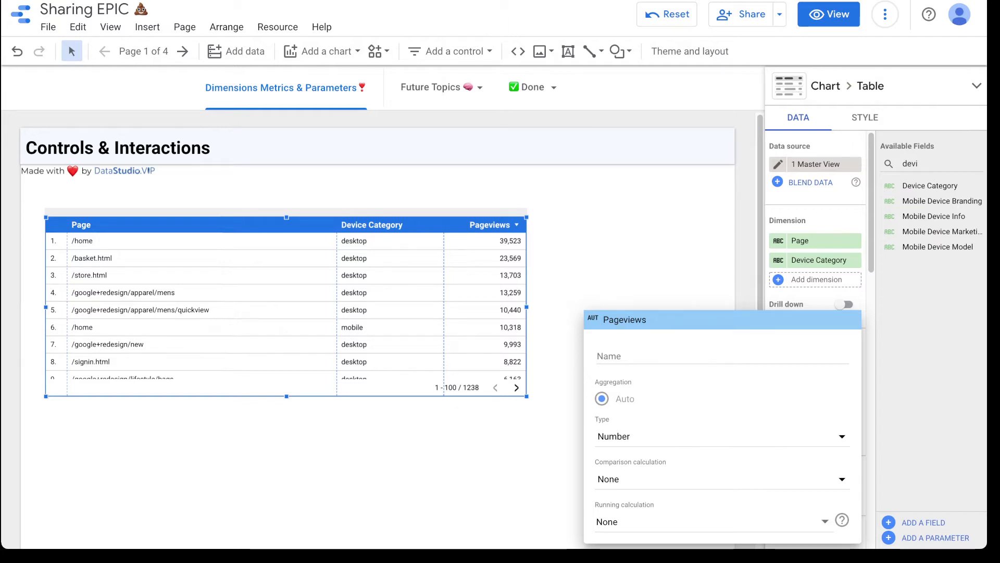
pyautogui.press('Escape')
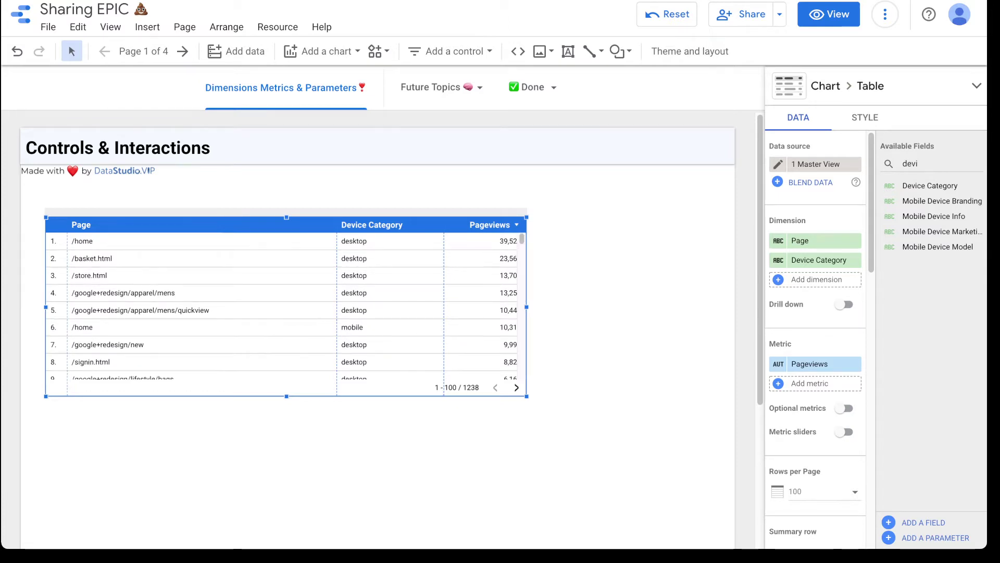
# Move the table toward the middle of the page and remove its Device Category dimension.
pyautogui.moveTo(286, 306); pyautogui.dragTo(395, 290)
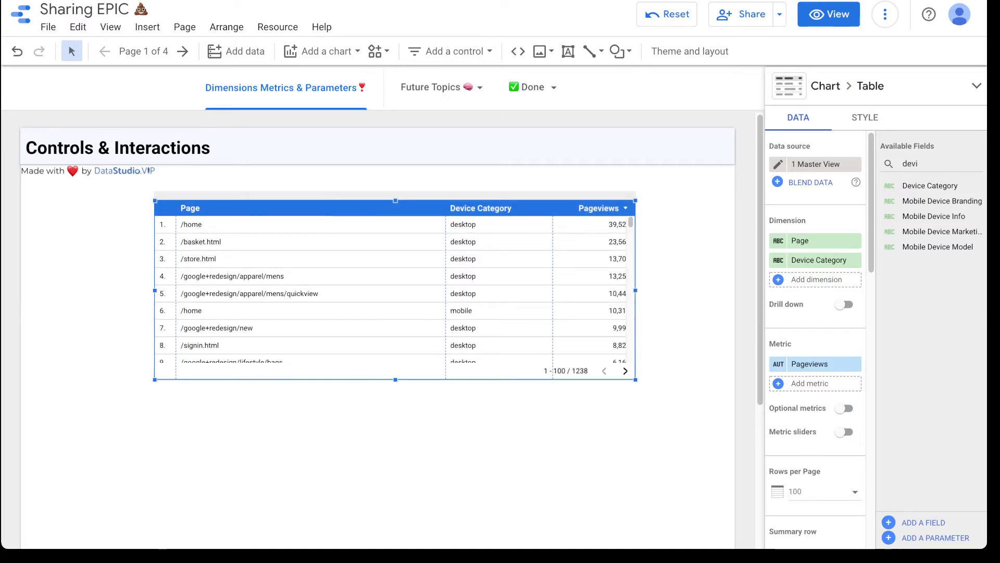
pyautogui.click(855, 260)
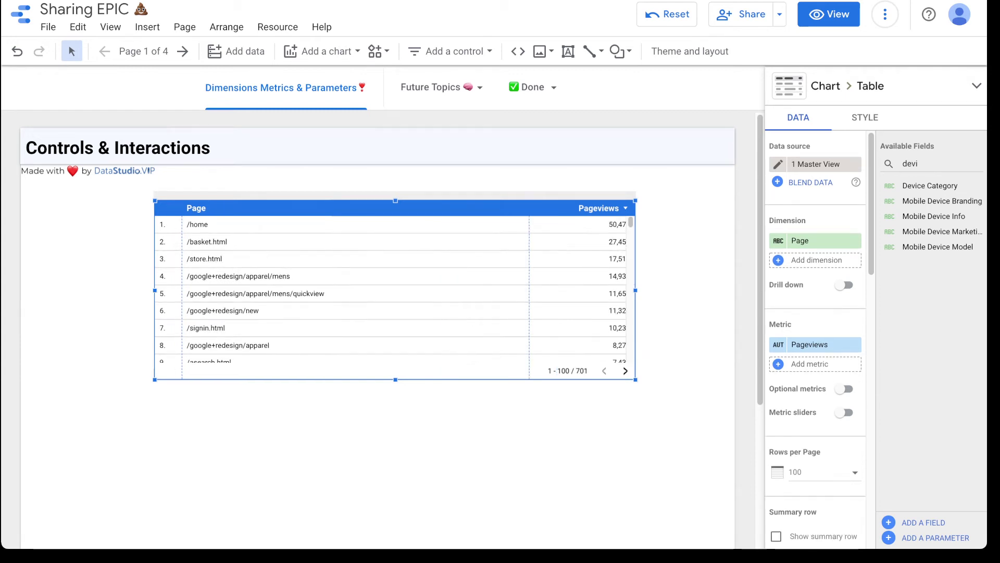
pyautogui.scroll(-20, 395, 289)
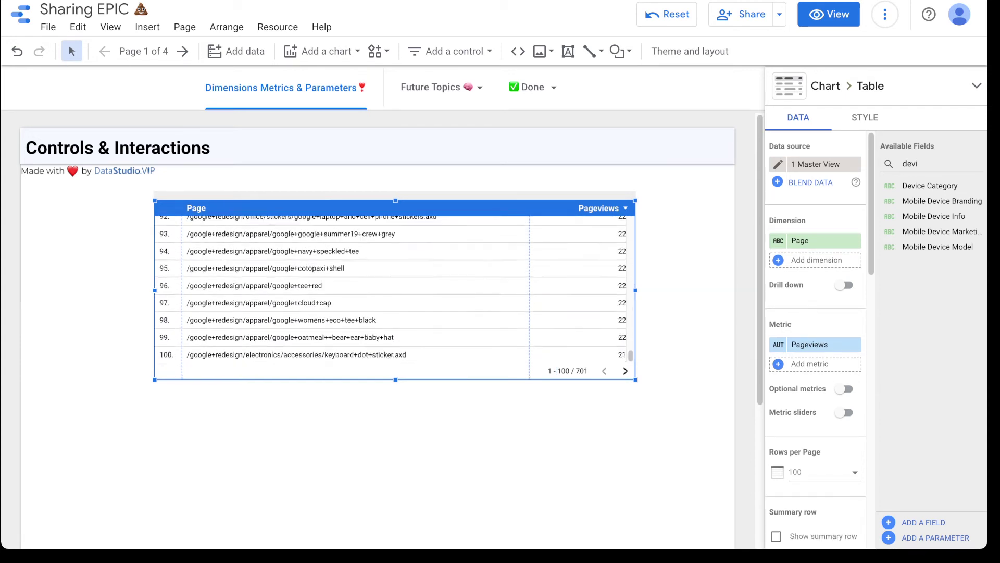
pyautogui.scroll(20, 395, 289)
# Create a calculated metric for the table with the formula COUNT_DISTINCT(Page).
pyautogui.click(809, 363)
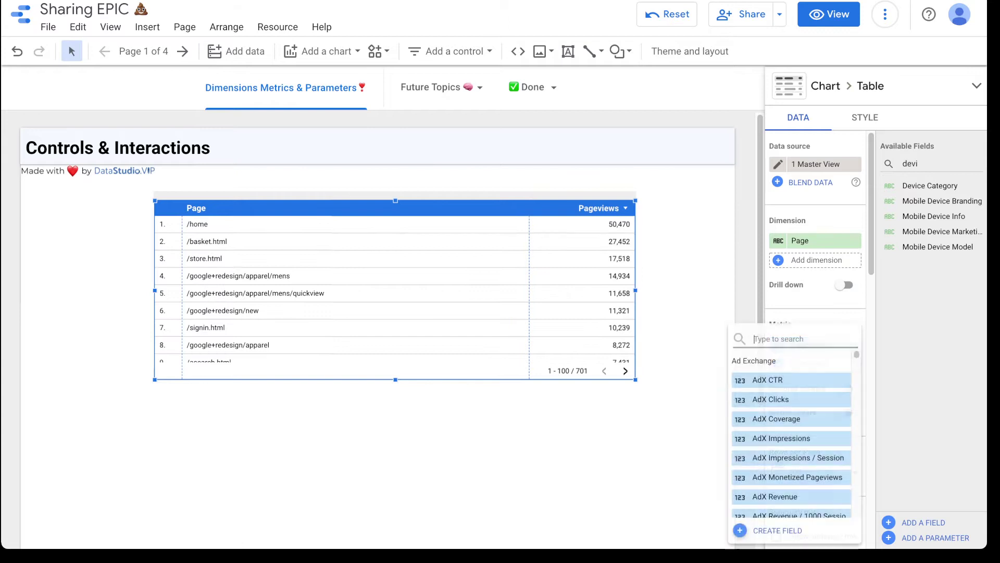
pyautogui.click(778, 530)
pyautogui.click(745, 302)
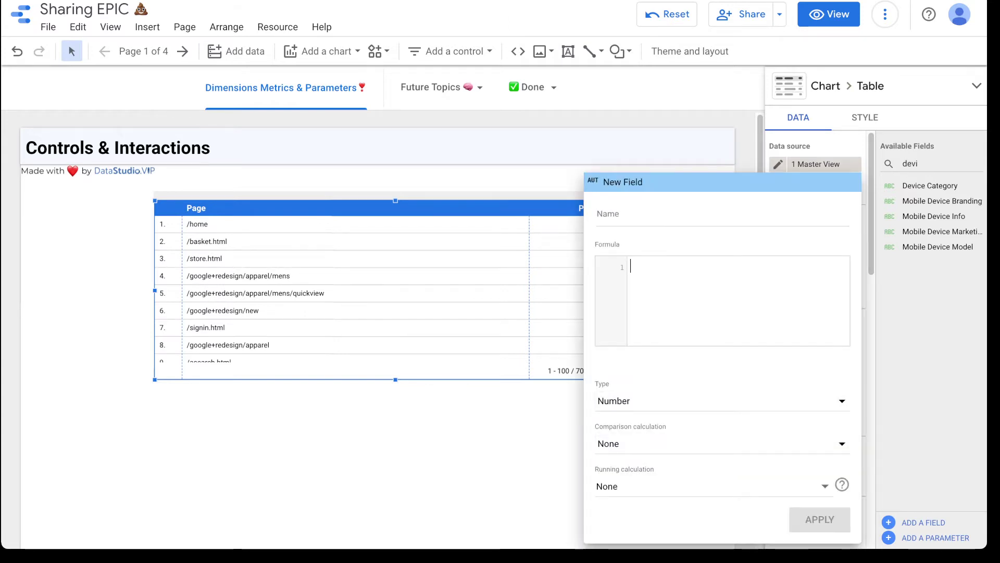
pyautogui.write('count')
pyautogui.press('Down')
pyautogui.press('Return')
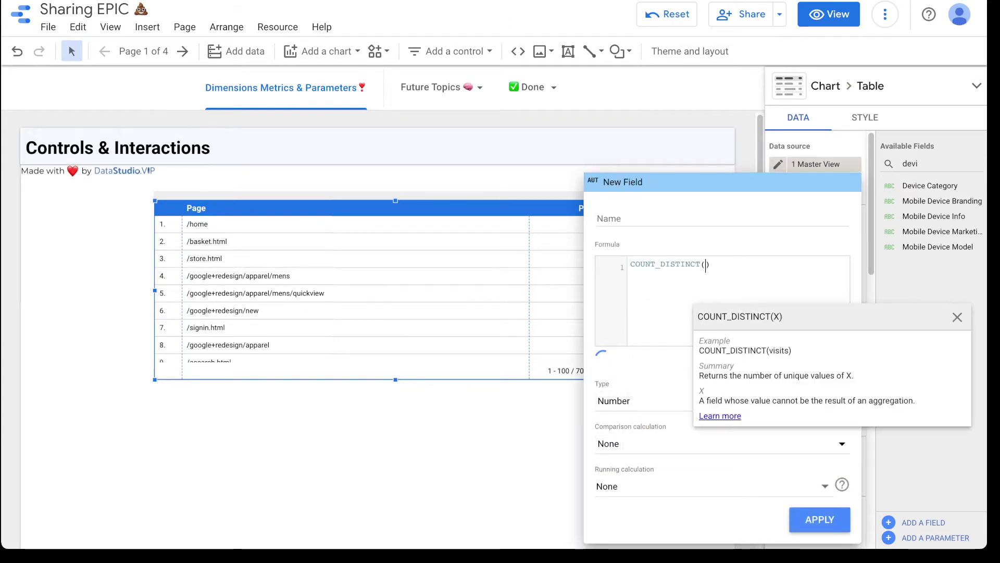
pyautogui.write('page')
# Name the calculated metric "# of Pages on Website" and apply it to the table.
pyautogui.click(615, 218)
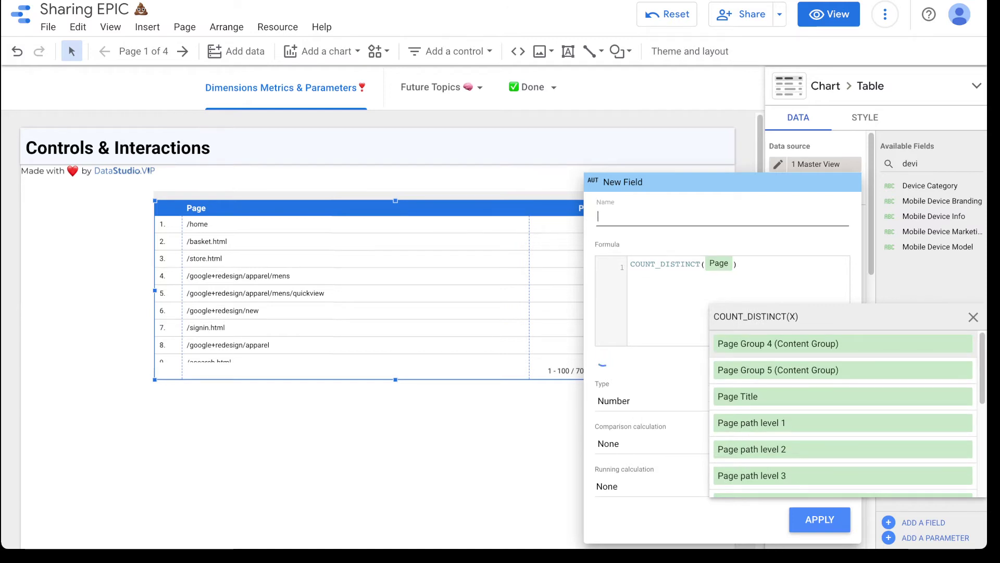
pyautogui.write('COunt')
pyautogui.press('BackSpace')
pyautogui.press('BackSpace')
pyautogui.press('BackSpace')
pyautogui.press('BackSpace')
pyautogui.press('BackSpace')
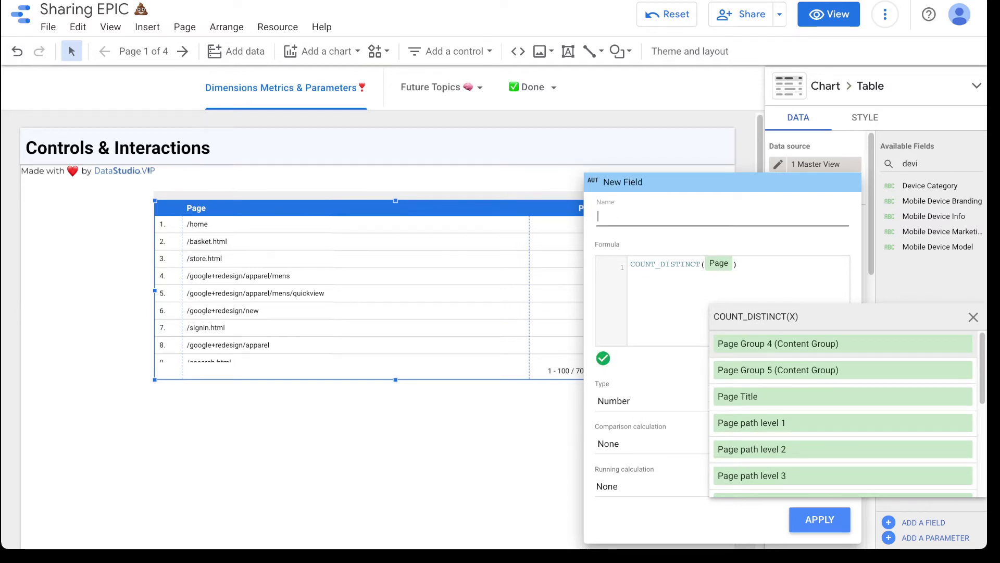
pyautogui.write('# of P')
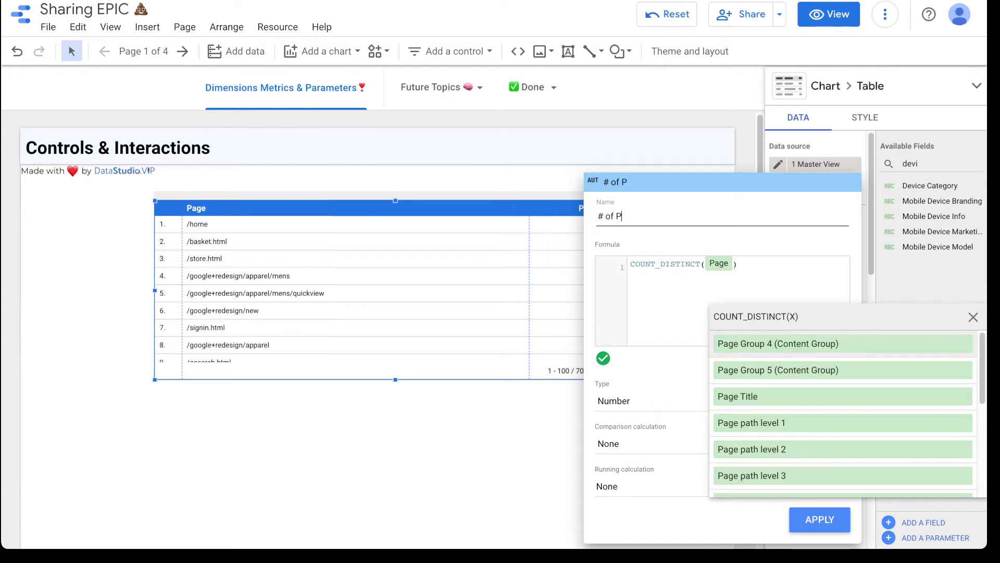
pyautogui.write('ag')
pyautogui.press('BackSpace')
pyautogui.write('ages on Webs')
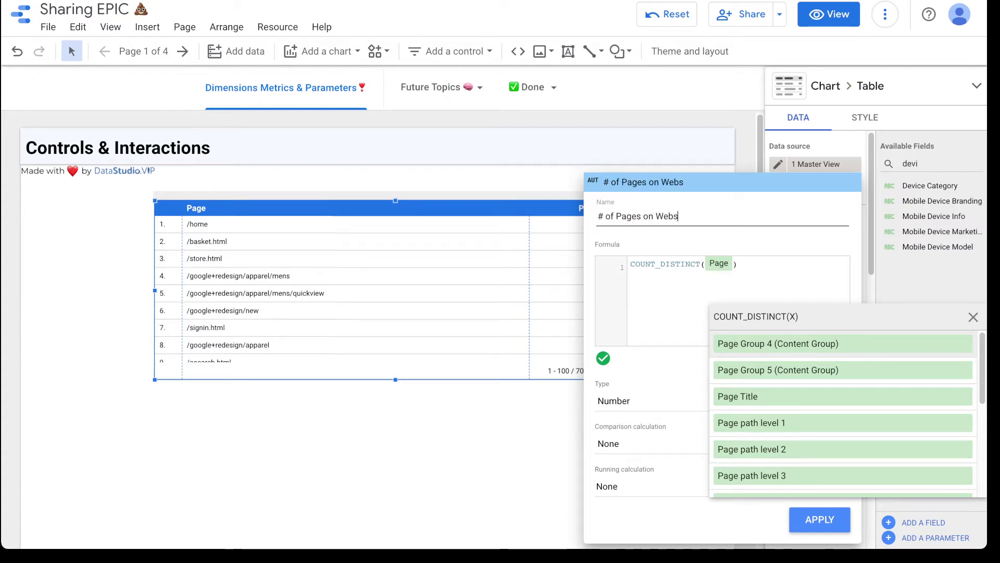
pyautogui.write('ite')
pyautogui.click(973, 317)
pyautogui.click(820, 519)
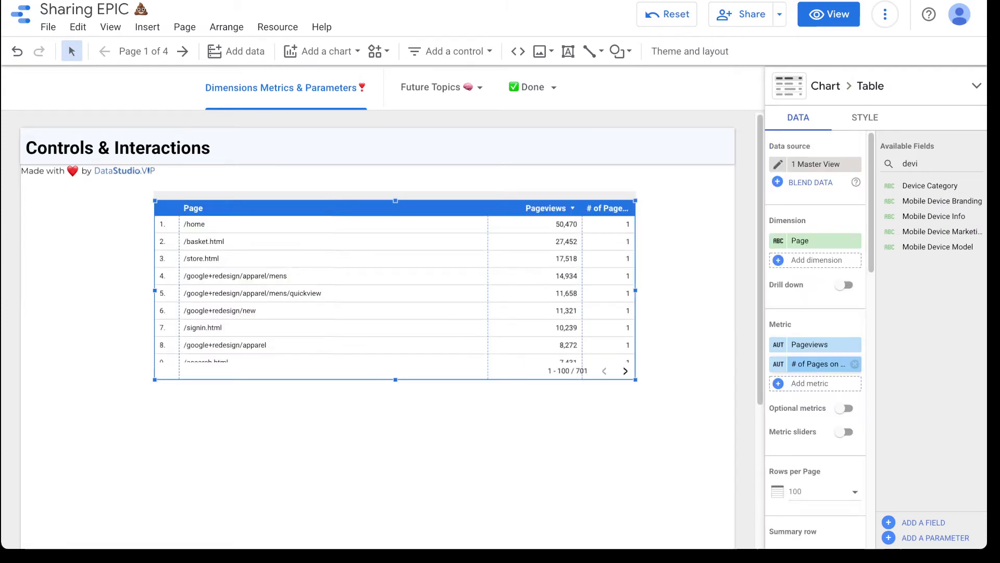
# Examine the formula of the table's "# of Pages on Website" metric and close its settings without changes.
pyautogui.click(778, 364)
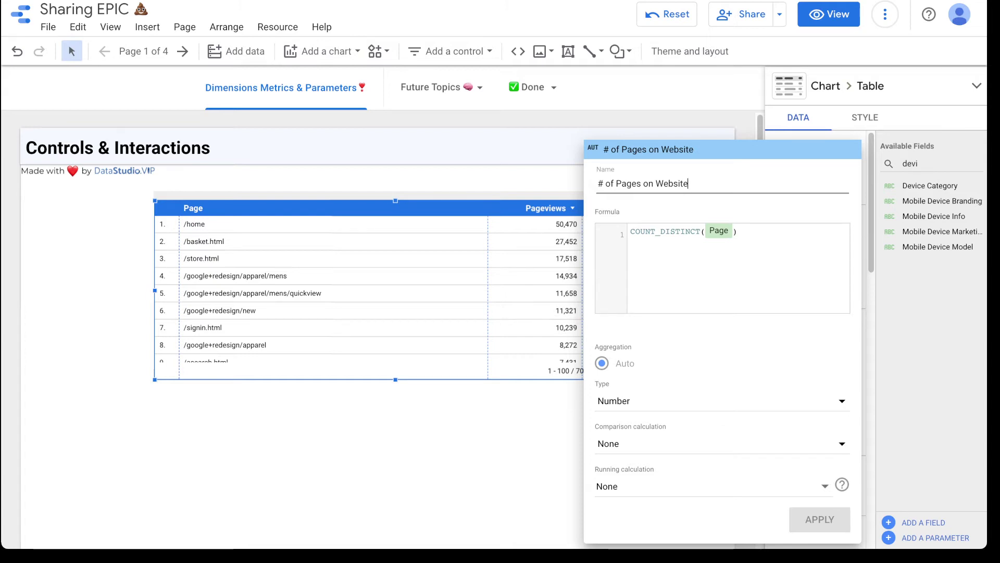
pyautogui.click(738, 233)
pyautogui.moveTo(738, 232); pyautogui.dragTo(630, 233)
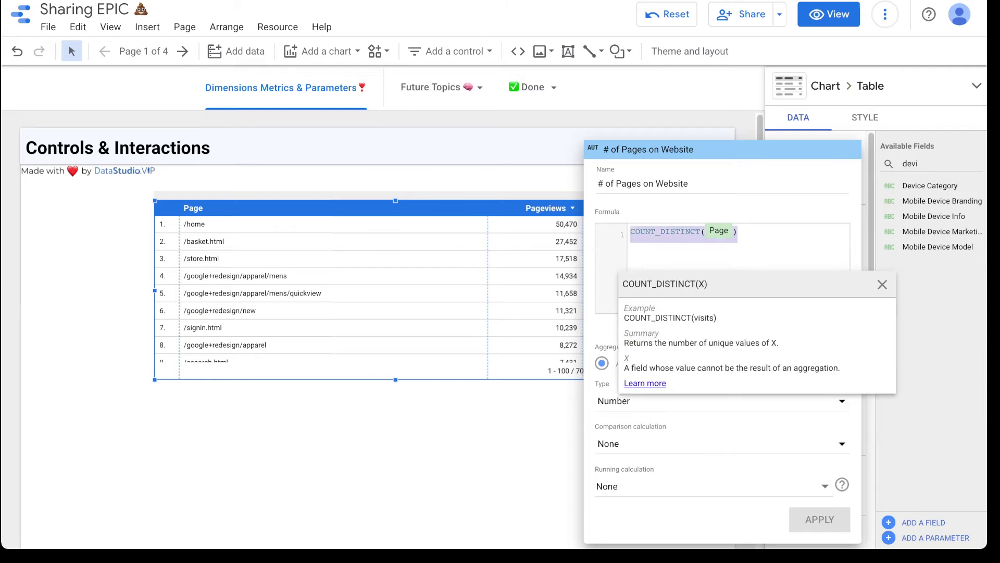
pyautogui.click(671, 233)
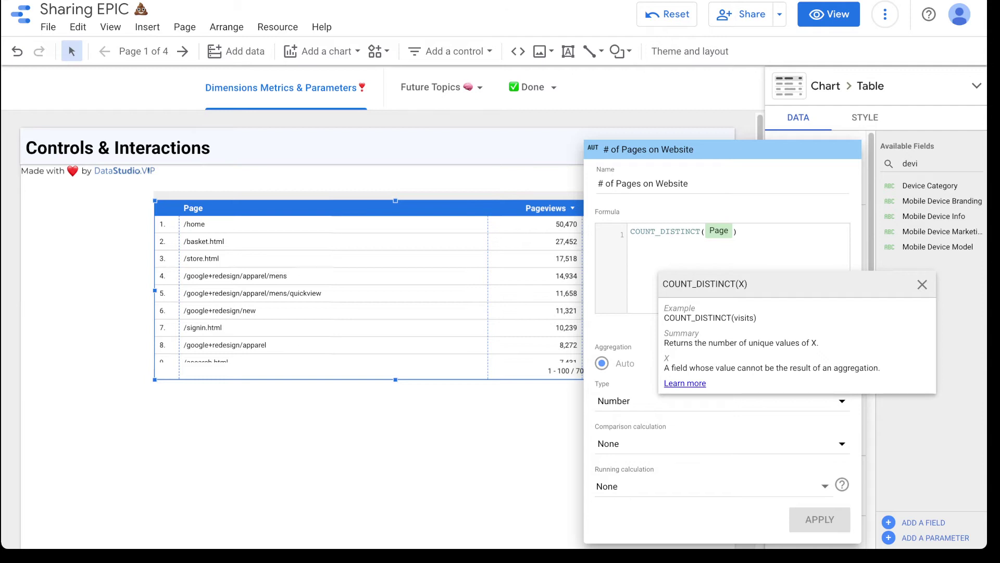
pyautogui.click(738, 233)
pyautogui.click(542, 417)
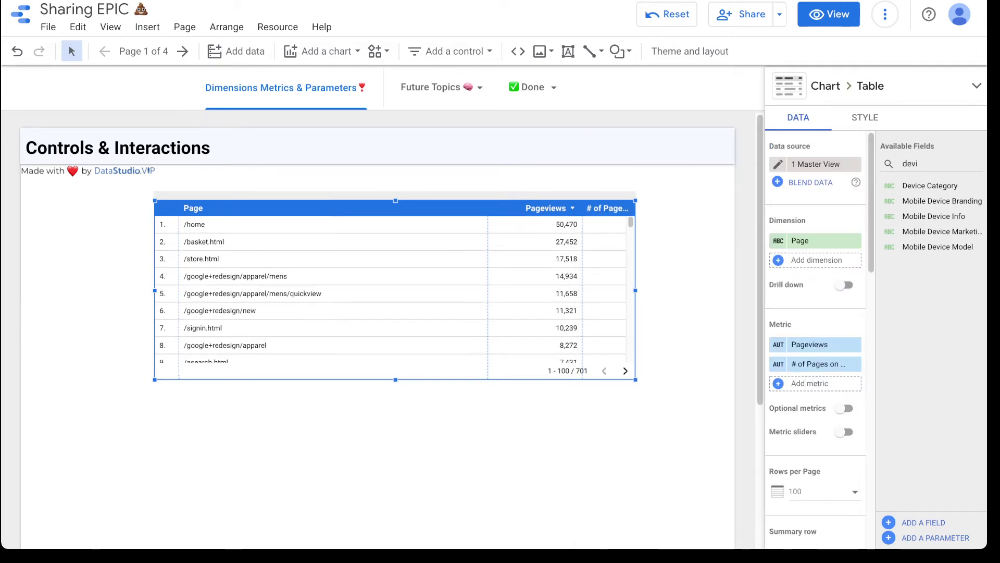
# Slightly widen the table's "# of Pages on Website" column and copy that metric's COUNT_DISTINCT(Page) formula.
pyautogui.moveTo(583, 292); pyautogui.dragTo(578, 292)
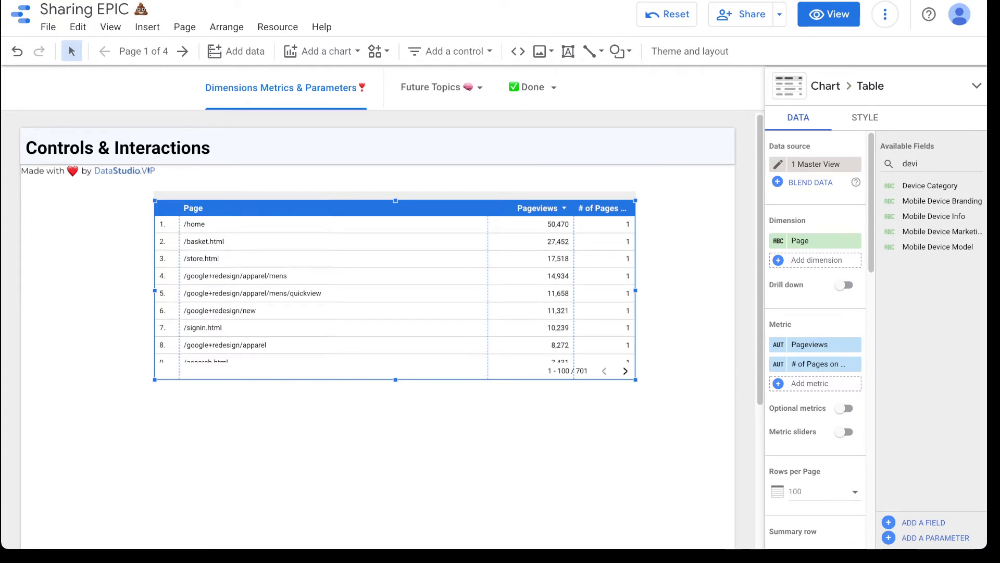
pyautogui.click(818, 363)
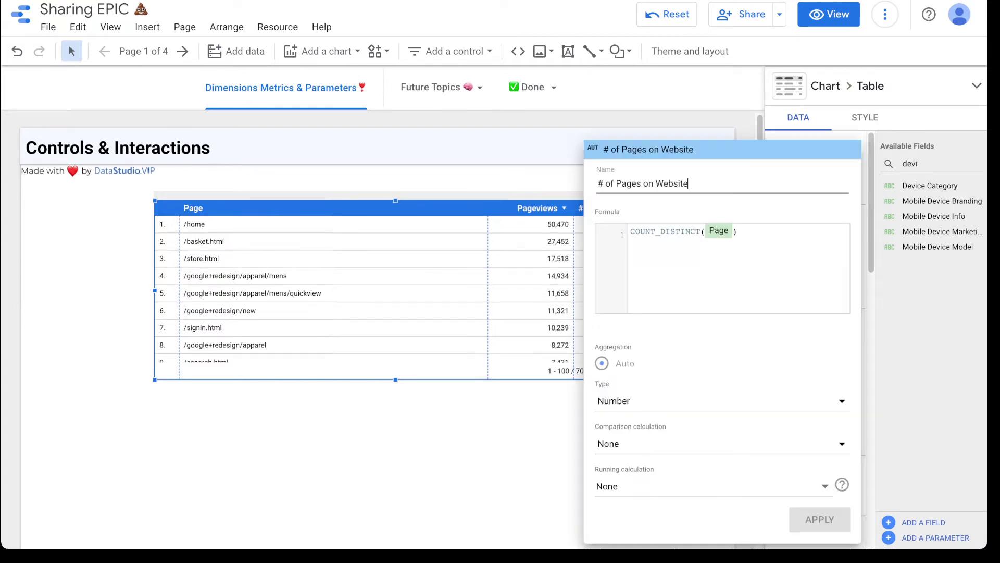
pyautogui.click(771, 261)
pyautogui.hotkey('ctrl', 'a')
pyautogui.hotkey('ctrl', 'c')
pyautogui.press('Escape')
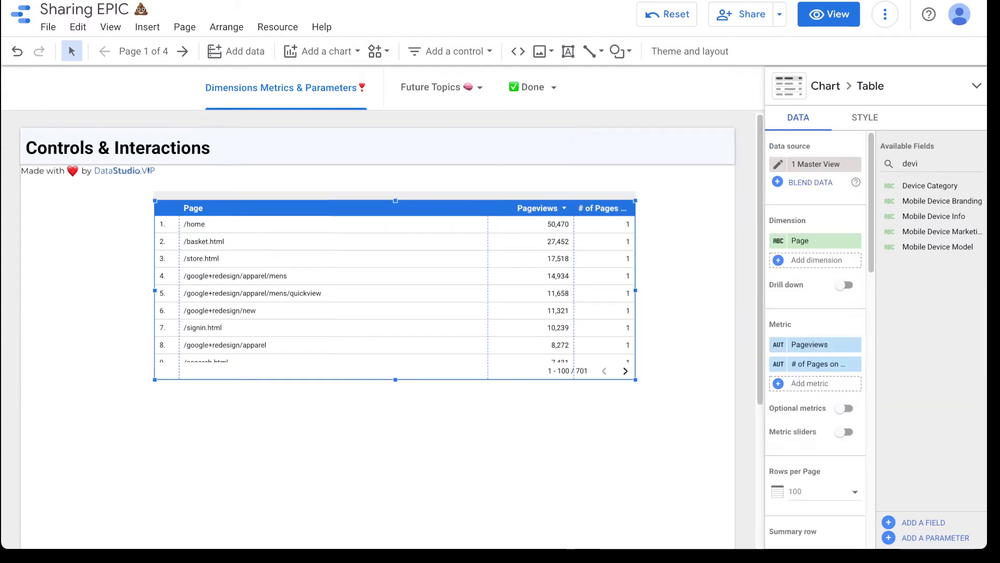
# Add a scorecard to the page and place it beside the table's upper left corner.
pyautogui.click(320, 51)
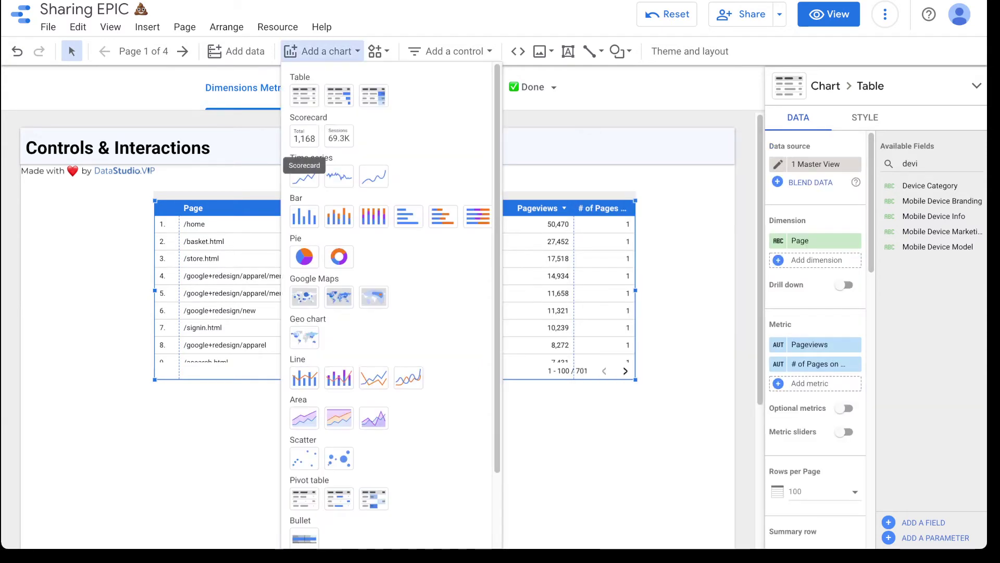
pyautogui.click(305, 134)
pyautogui.click(43, 265)
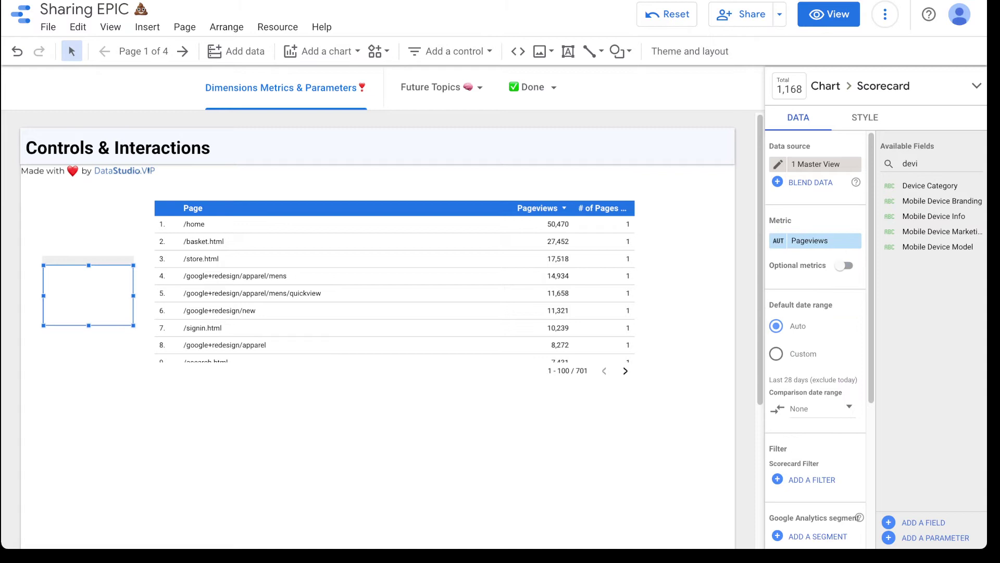
pyautogui.moveTo(89, 295); pyautogui.dragTo(80, 231)
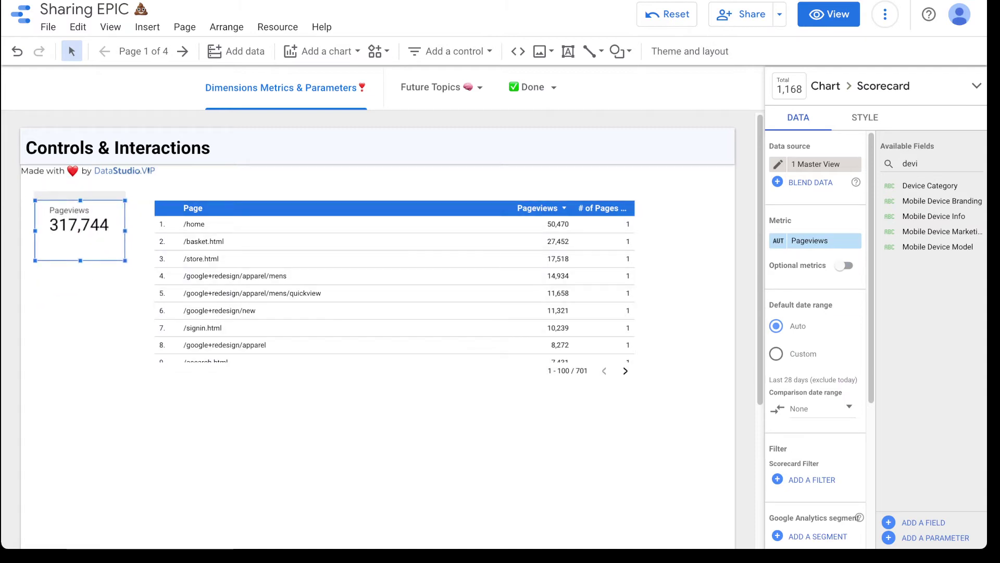
# Create a calculated metric for the scorecard using the copied formula COUNT_DISTINCT(Page).
pyautogui.click(779, 241)
pyautogui.press('Escape')
pyautogui.click(820, 241)
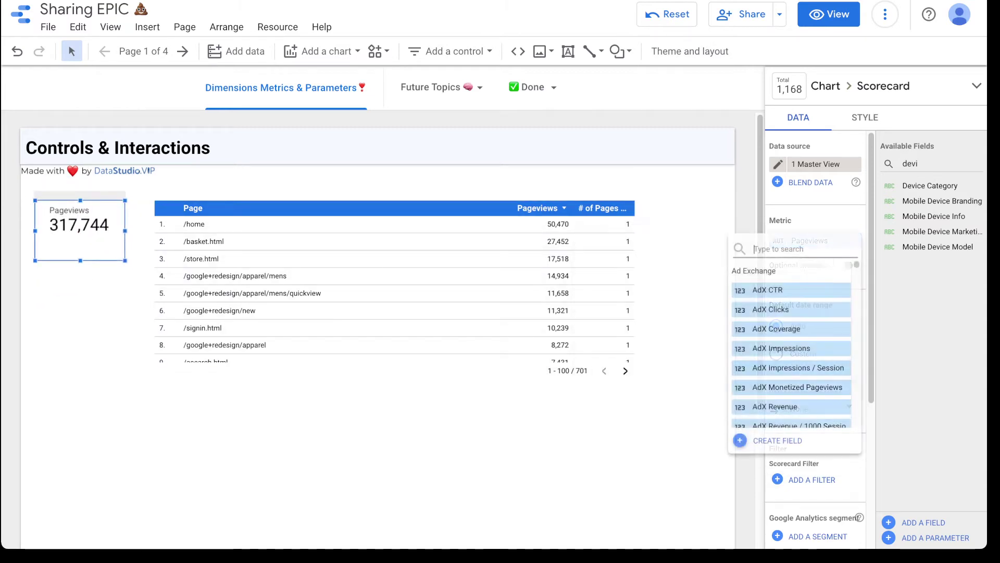
pyautogui.click(781, 440)
pyautogui.hotkey('ctrl', 'v')
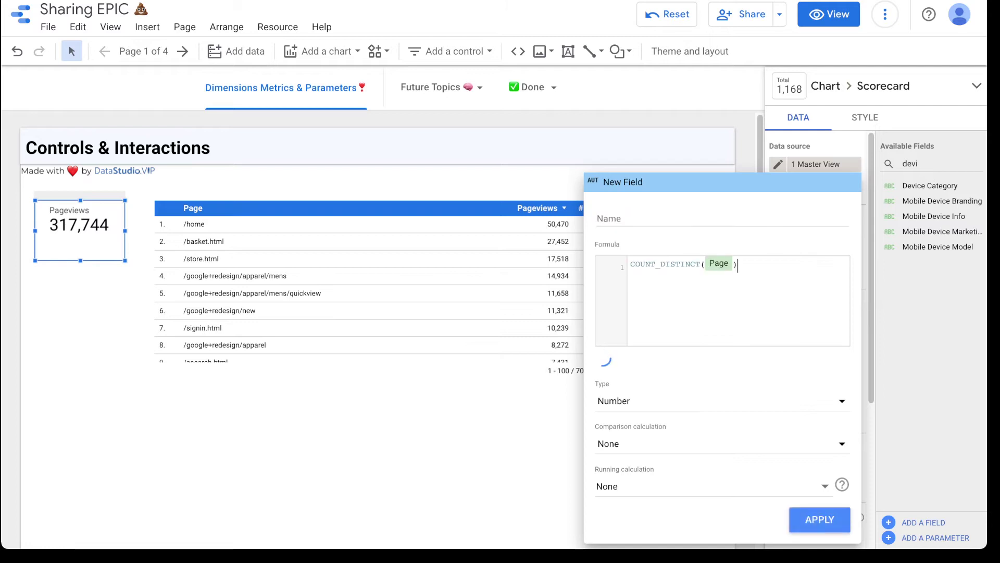
# Name the scorecard's calculated metric "# of Pages" and apply it.
pyautogui.click(609, 217)
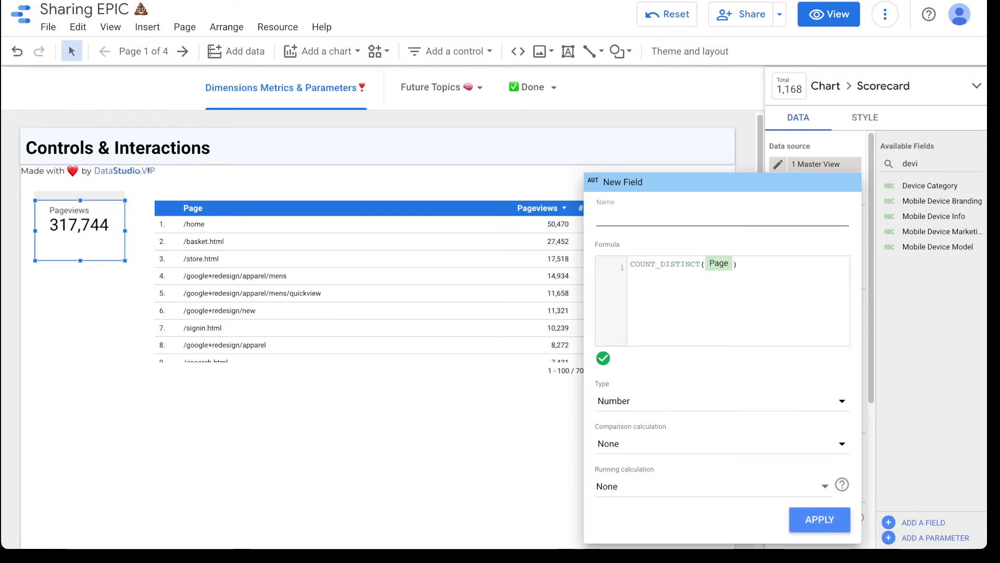
pyautogui.write('# of Pages')
pyautogui.press('BackSpace')
pyautogui.press('BackSpace')
pyautogui.press('BackSpace')
pyautogui.write('ages')
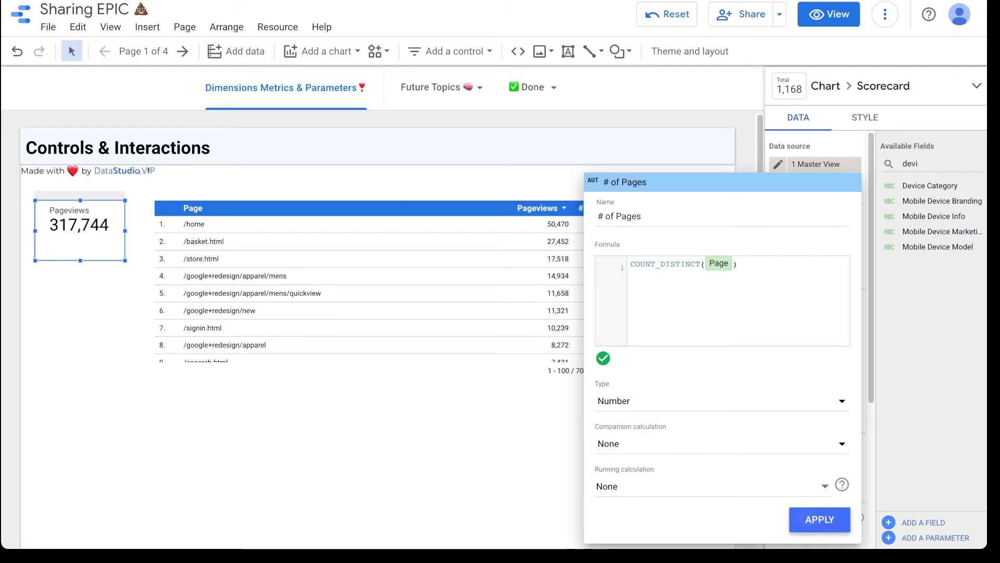
pyautogui.click(820, 520)
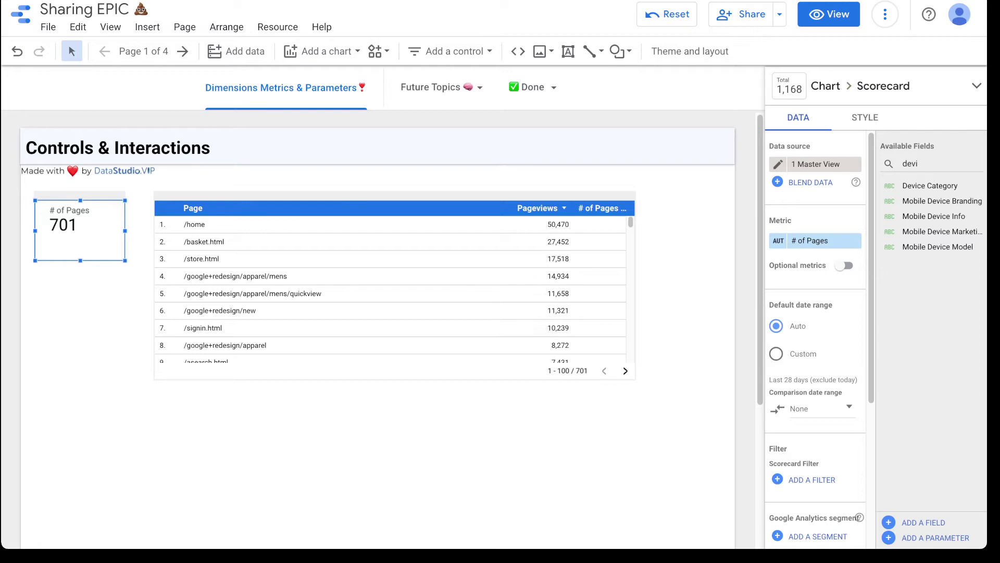
# Shift the table to the page's right edge, narrow it from its left side, and place the scorecard below its lower right corner.
pyautogui.moveTo(394, 289); pyautogui.dragTo(486, 277)
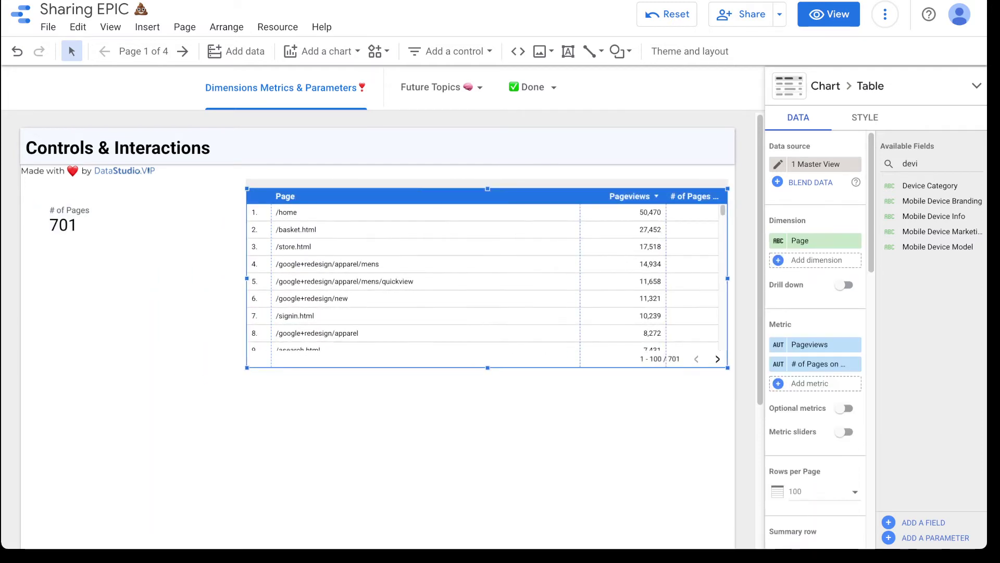
pyautogui.moveTo(247, 278); pyautogui.dragTo(360, 278)
pyautogui.moveTo(79, 227); pyautogui.dragTo(675, 405)
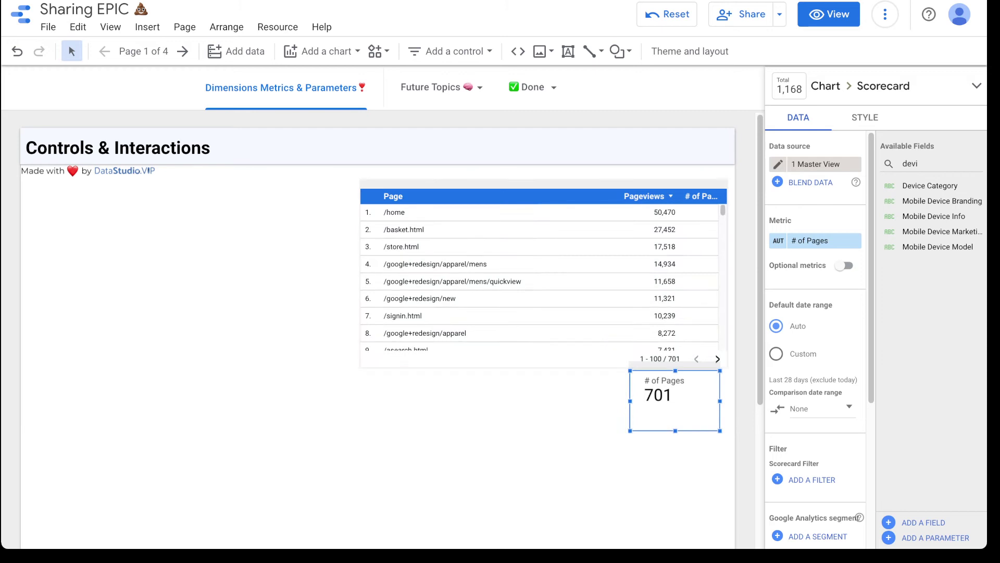
# Start a new parameter in the table's data source and name it "multiplier".
pyautogui.click(625, 317)
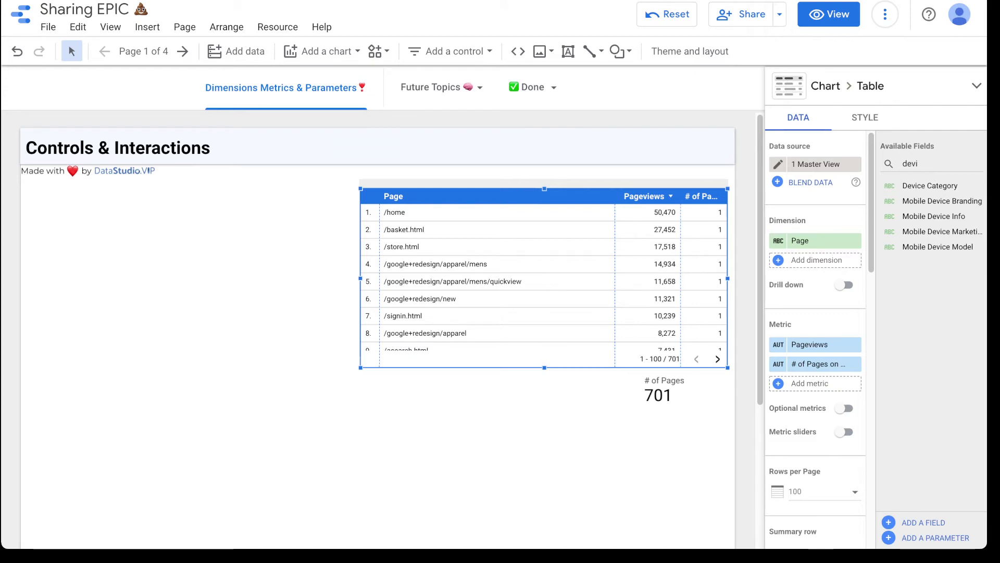
pyautogui.click(935, 538)
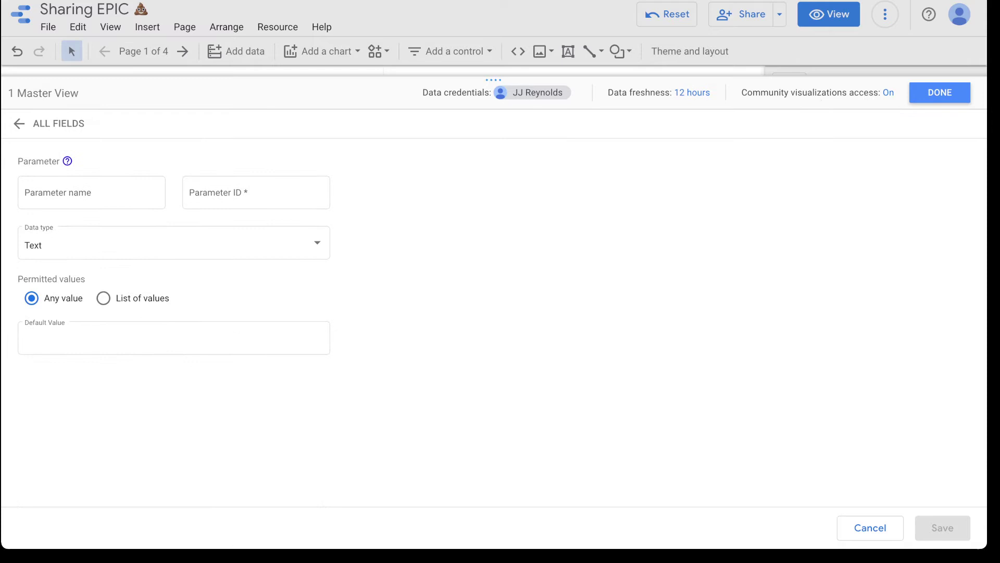
pyautogui.click(85, 193)
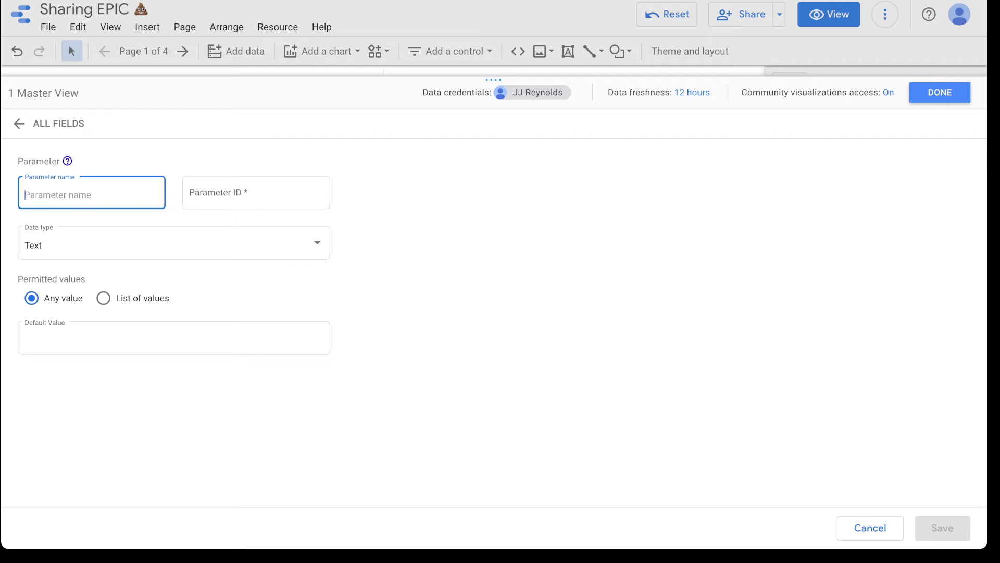
pyautogui.write('multiplier')
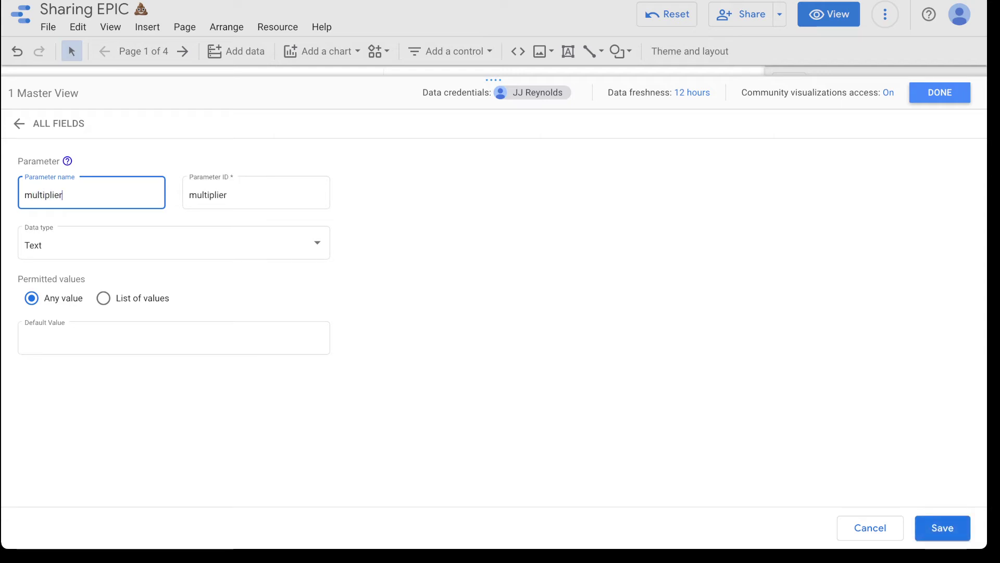
pyautogui.press('Tab')
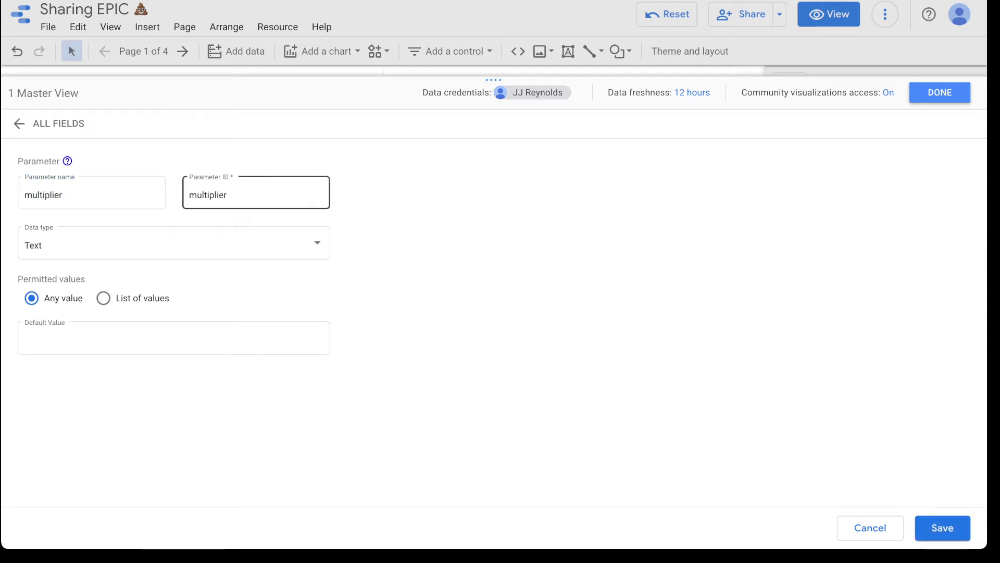
pyautogui.click(256, 194)
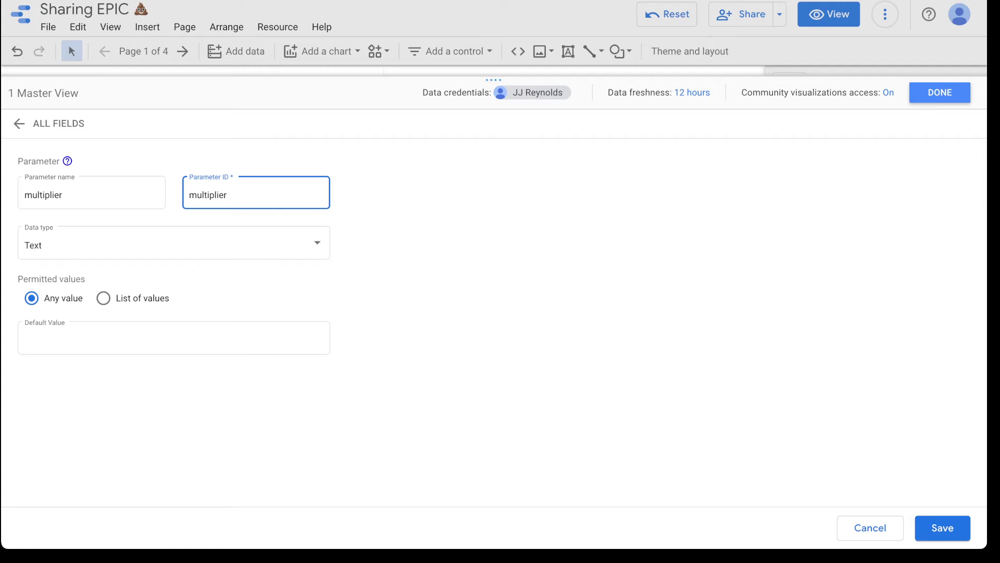
pyautogui.click(104, 194)
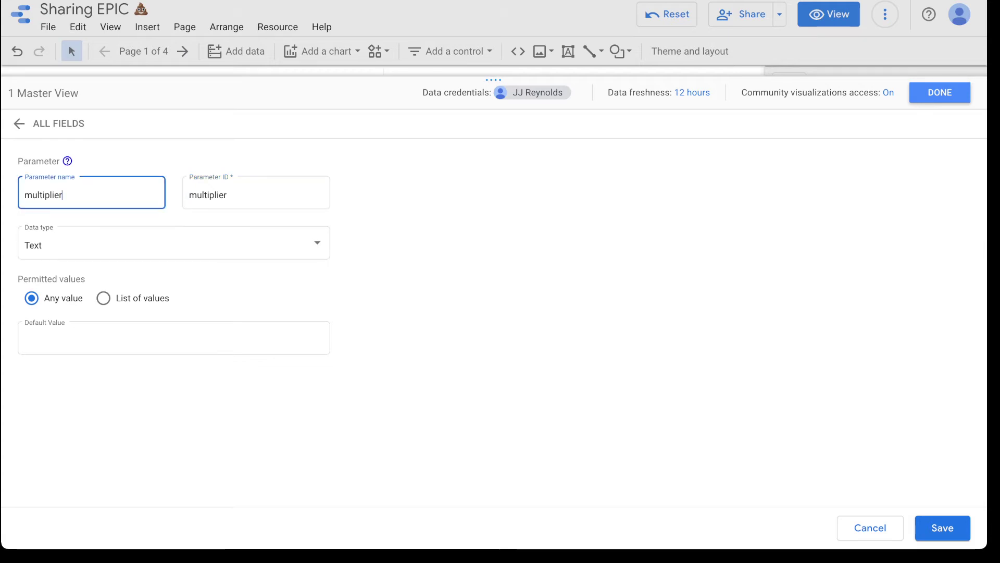
pyautogui.hotkey('ctrl', 'a')
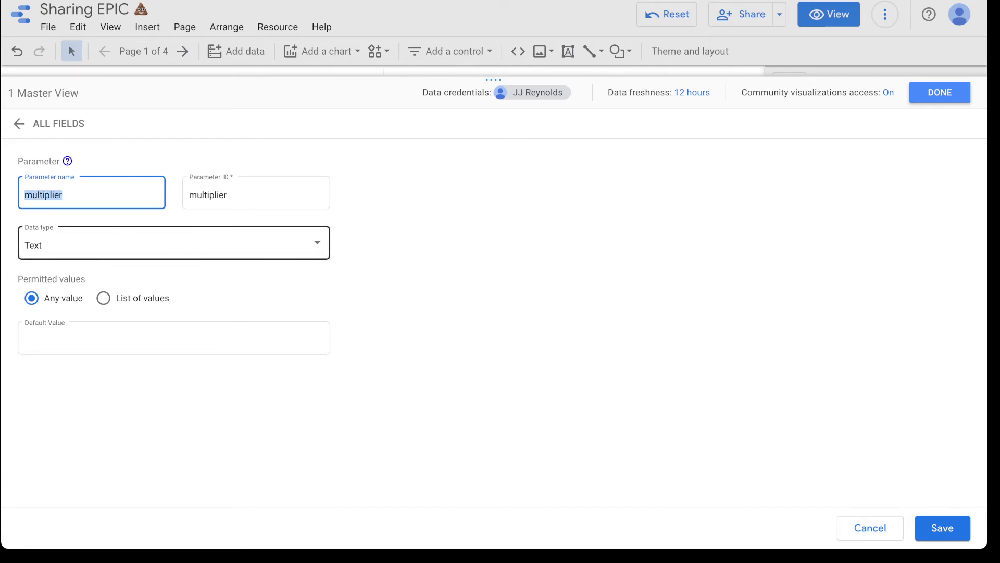
# Try the Boolean data type for the parameter, toggle its default value on and off, and return to Text.
pyautogui.click(174, 243)
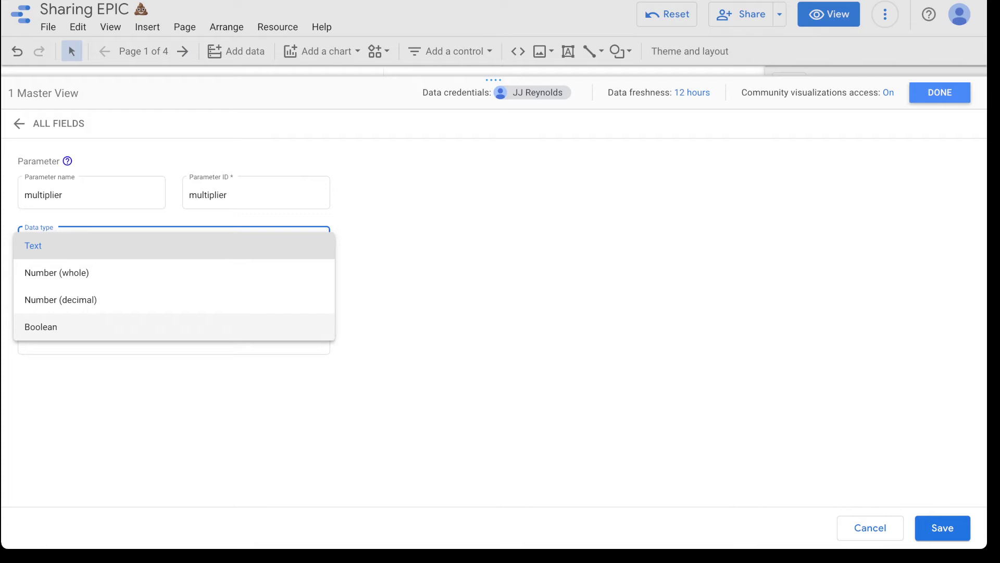
pyautogui.click(104, 327)
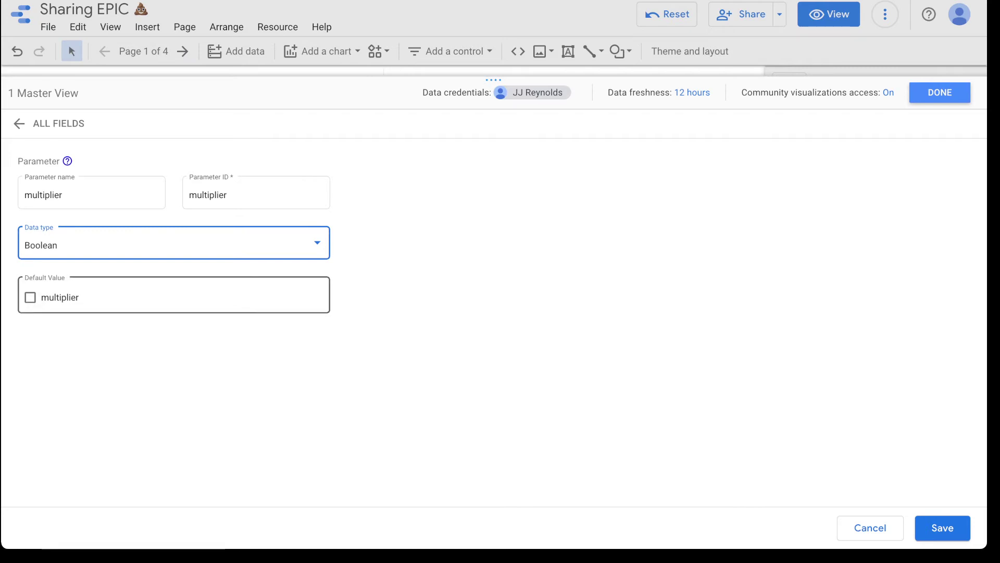
pyautogui.click(31, 298)
pyautogui.click(31, 297)
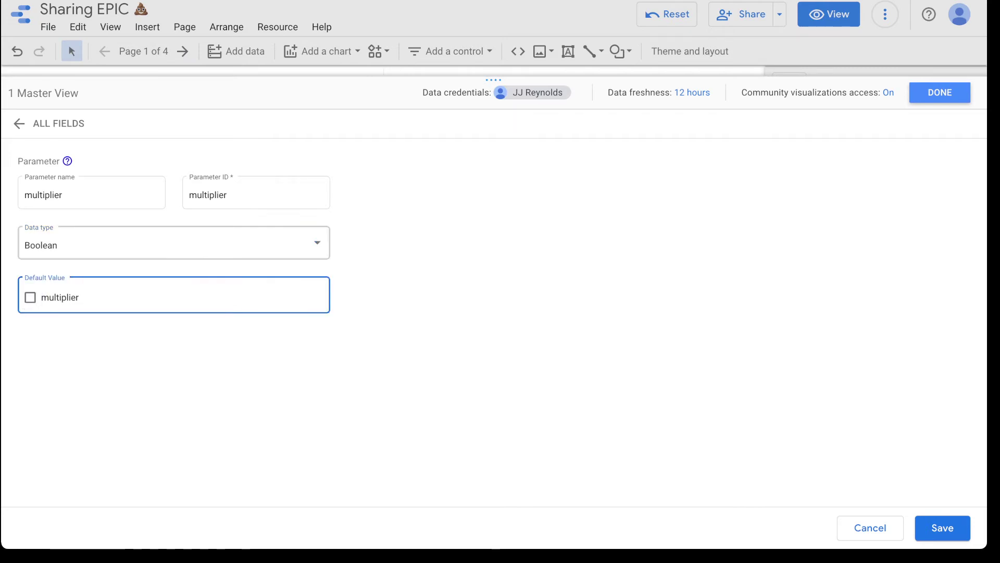
pyautogui.click(104, 244)
pyautogui.press('Down')
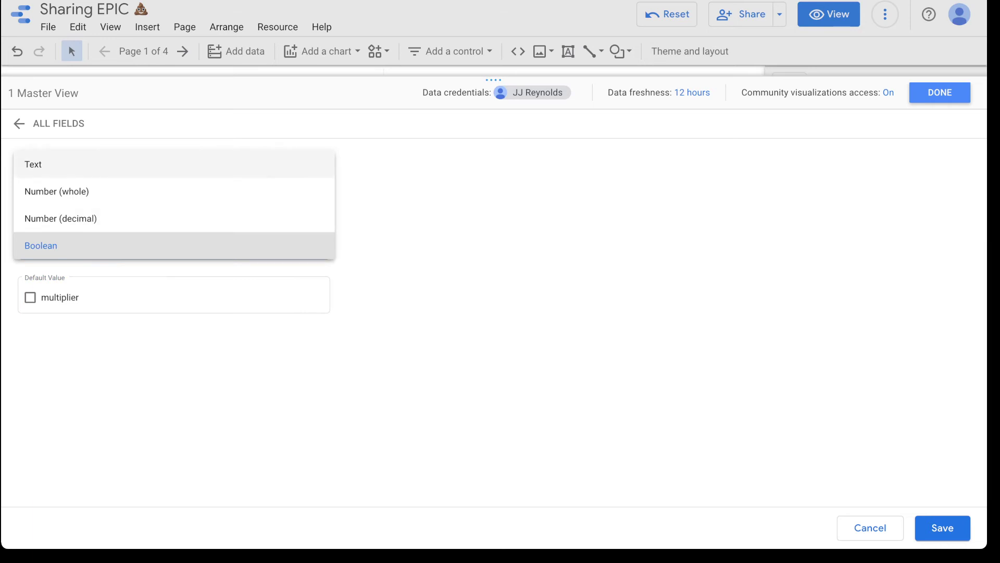
pyautogui.press('Return')
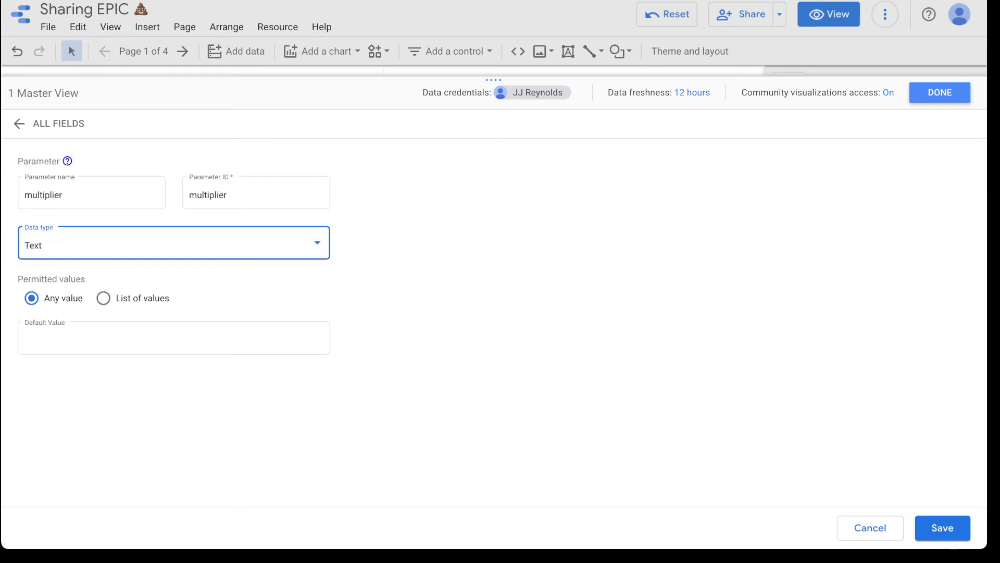
# Set the parameter's data type to Number (decimal) with a list of permitted values.
pyautogui.click(103, 298)
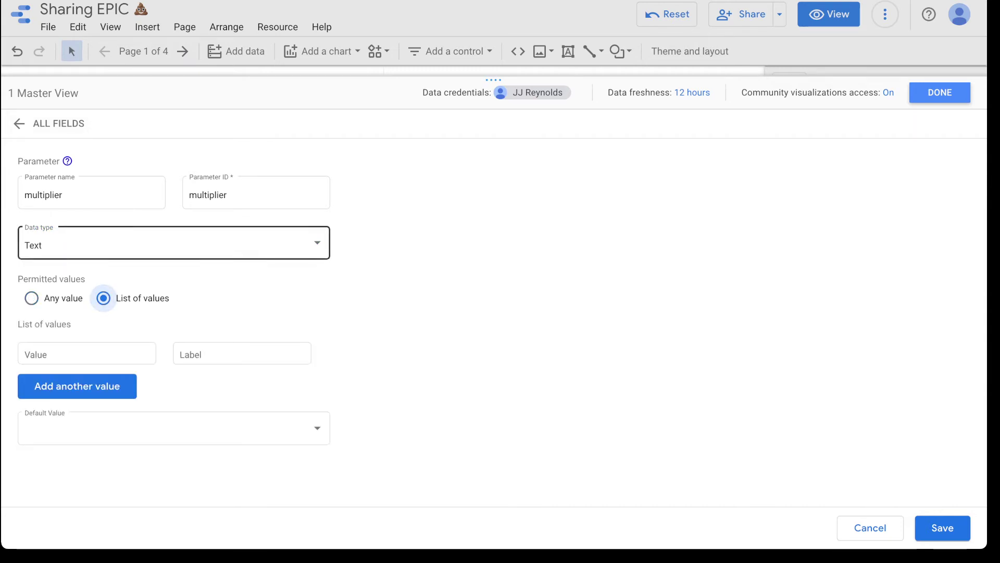
pyautogui.click(156, 245)
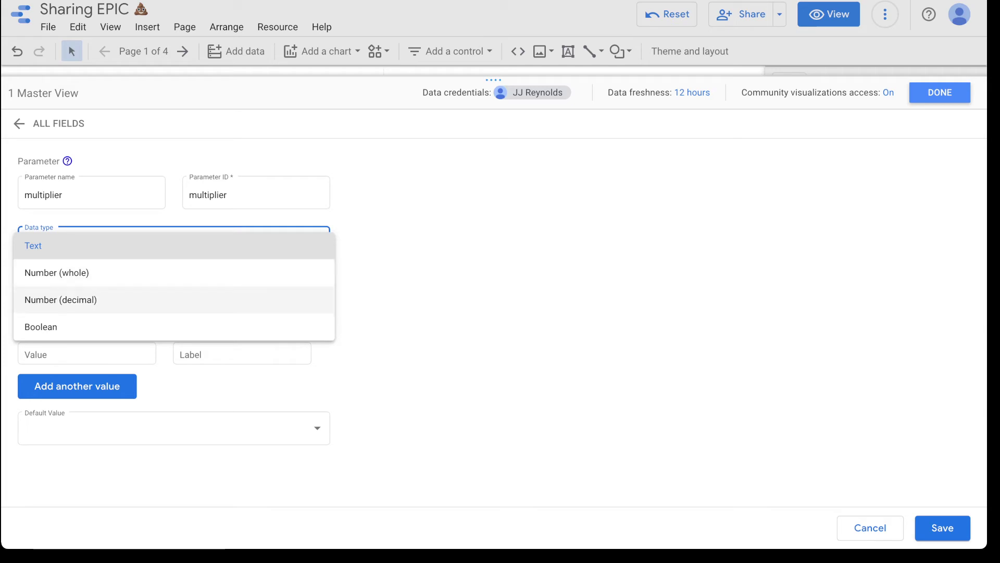
pyautogui.click(60, 300)
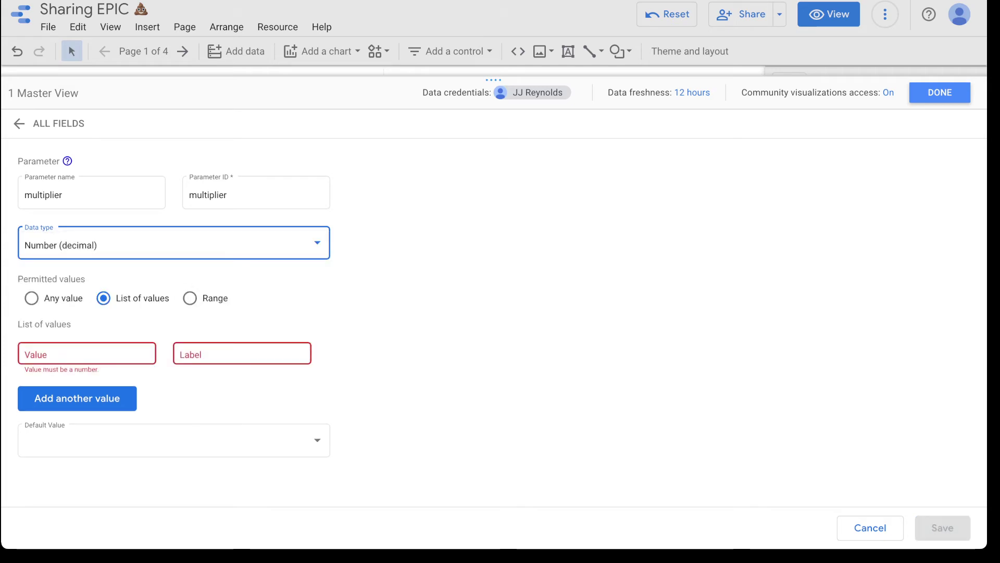
pyautogui.click(86, 353)
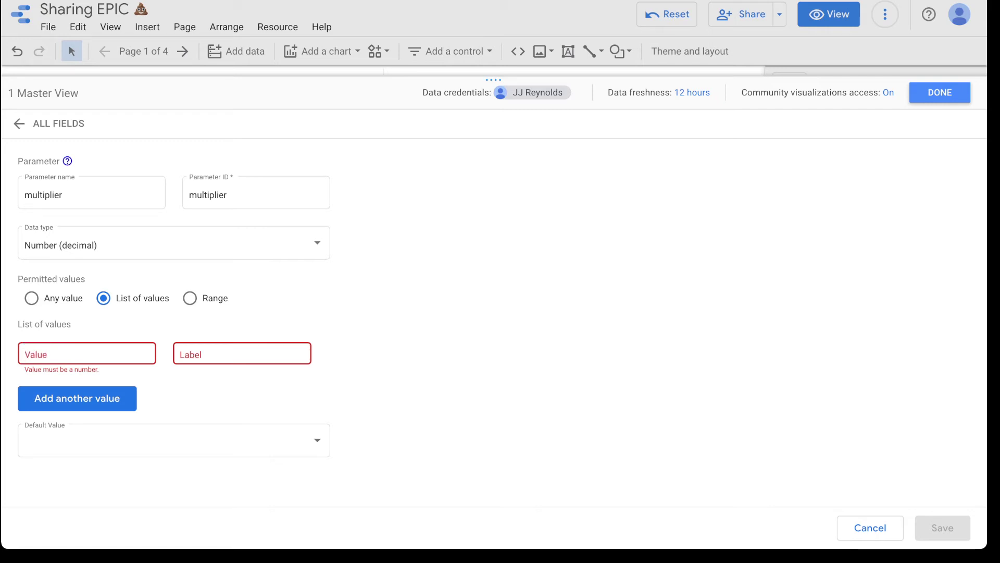
# Limit the multiplier parameter to a range of 0 to 20 with a default of 1, save it and close the data source editor.
pyautogui.click(190, 298)
pyautogui.click(92, 359)
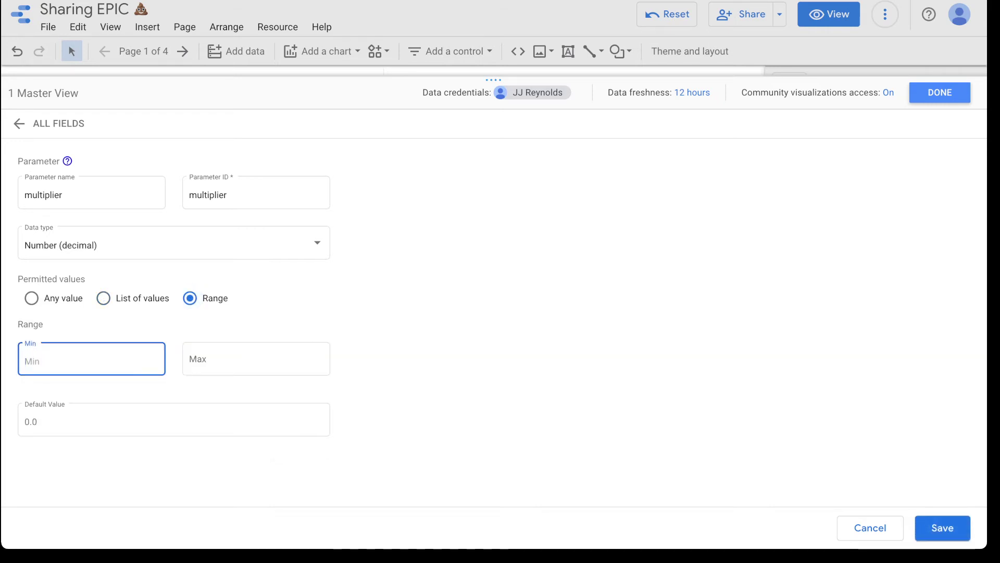
pyautogui.press('Tab')
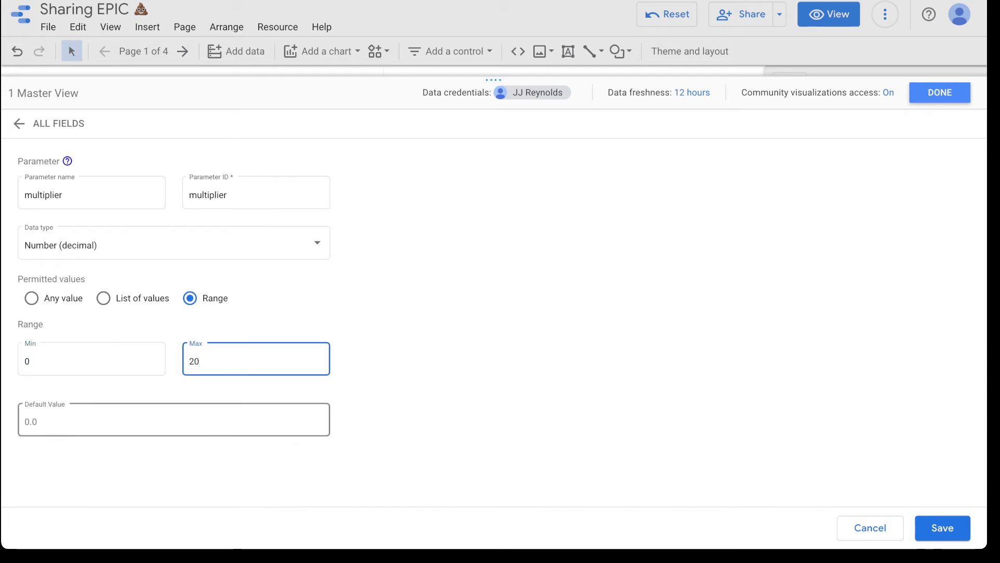
pyautogui.press('Tab')
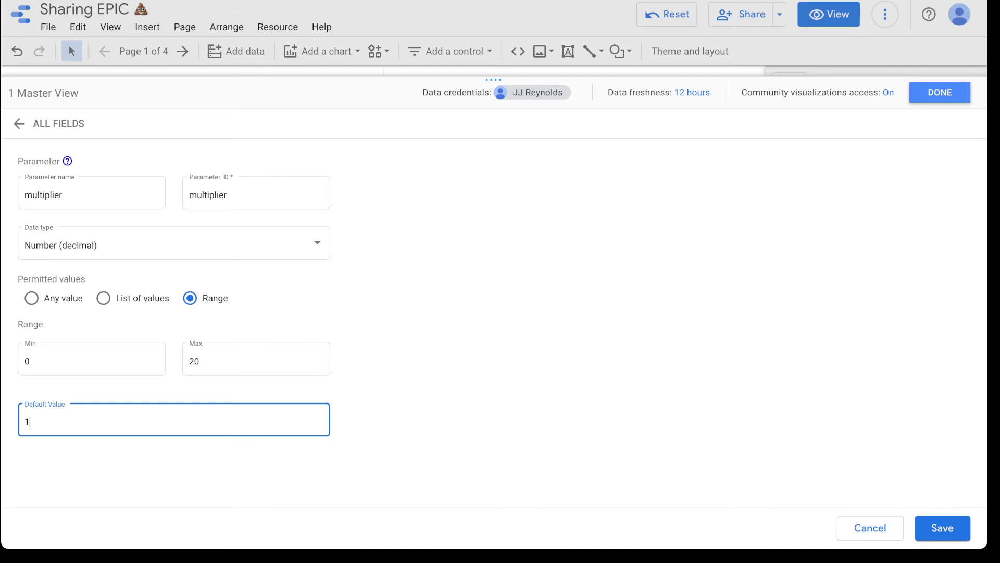
pyautogui.press('Tab')
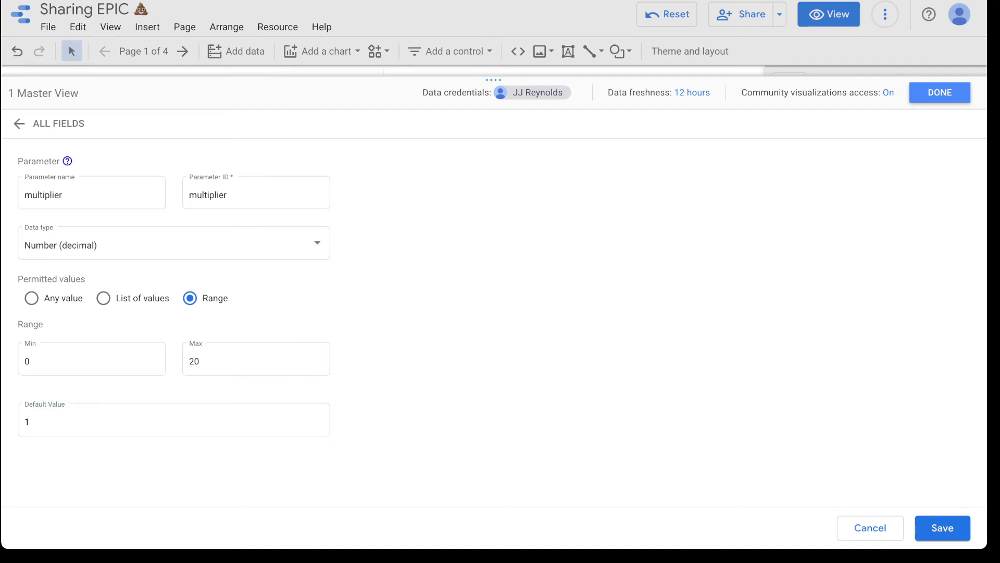
pyautogui.click(943, 528)
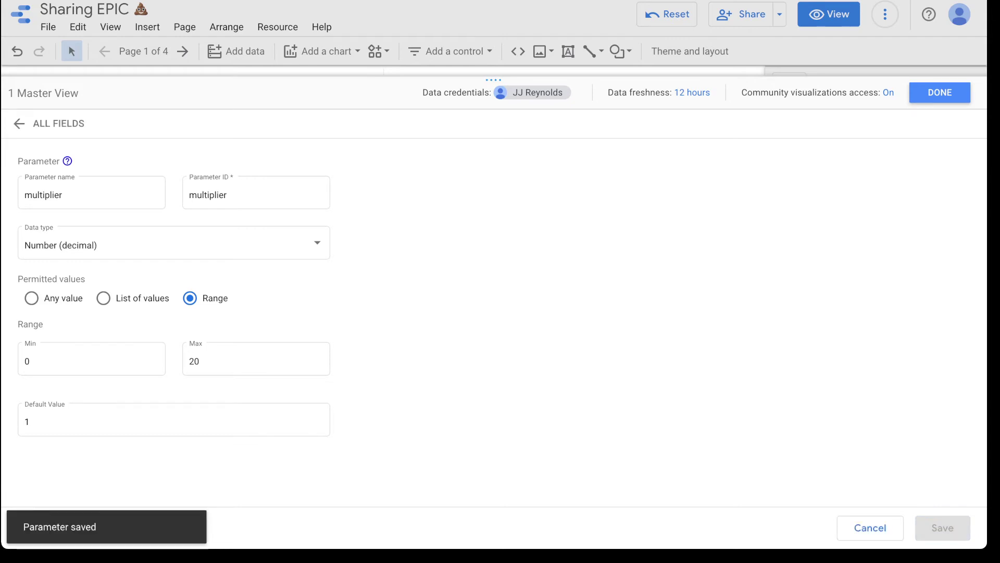
pyautogui.click(940, 93)
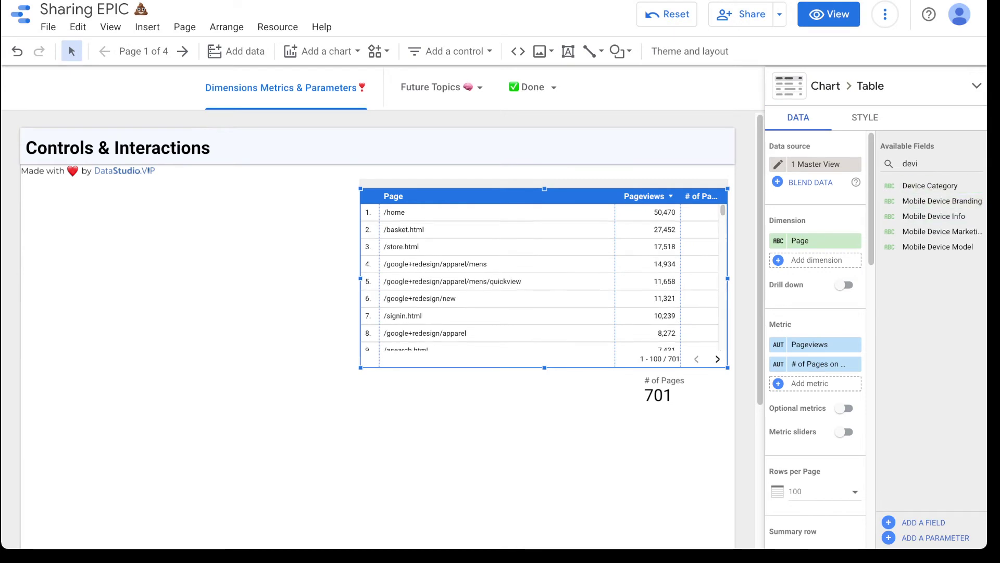
# Find the multiplier parameter among the available fields and place it as a slider control in the empty area beside the table.
pyautogui.doubleClick(910, 164)
pyautogui.write('m')
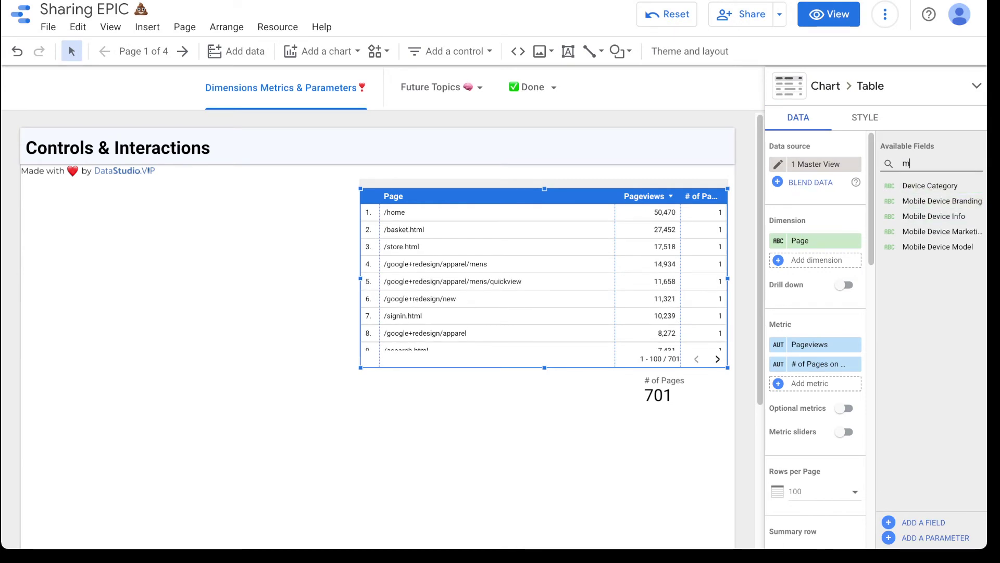
pyautogui.write('ul')
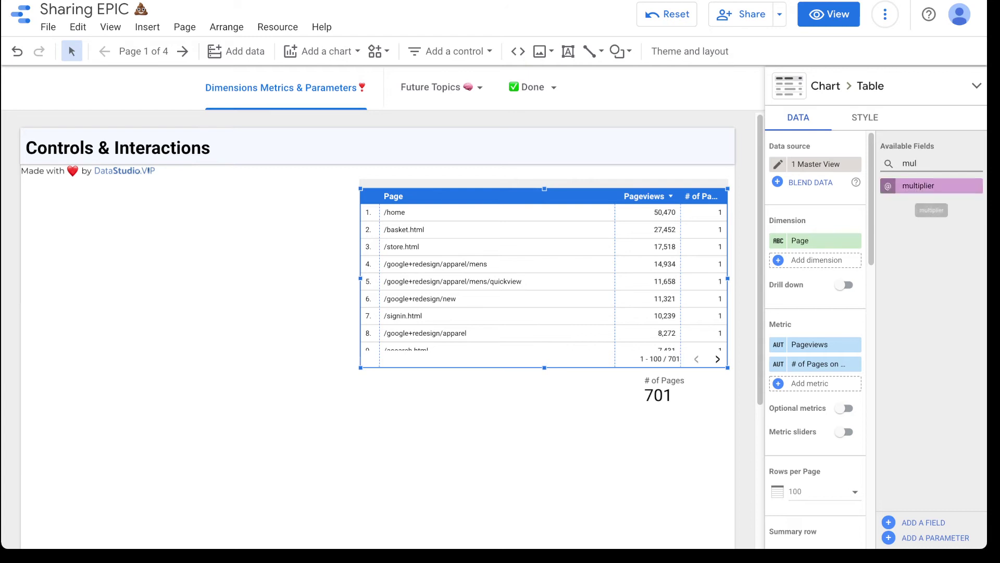
pyautogui.moveTo(918, 185); pyautogui.dragTo(162, 267)
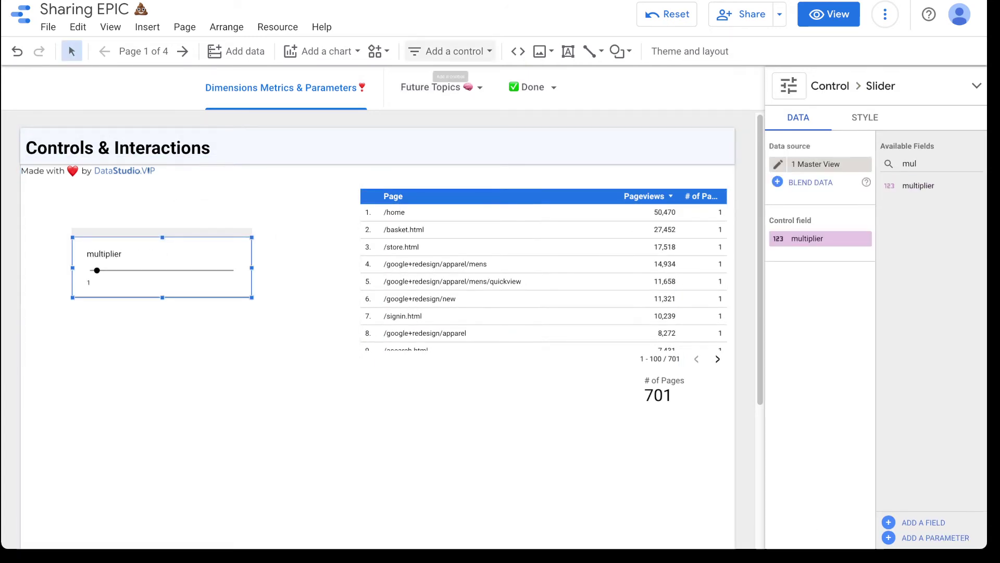
pyautogui.click(448, 51)
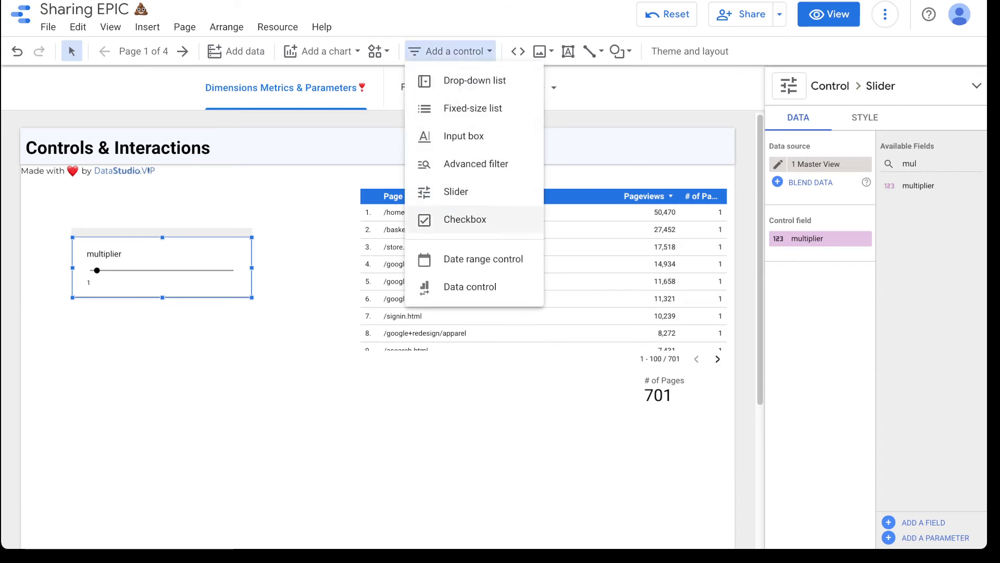
pyautogui.press('Escape')
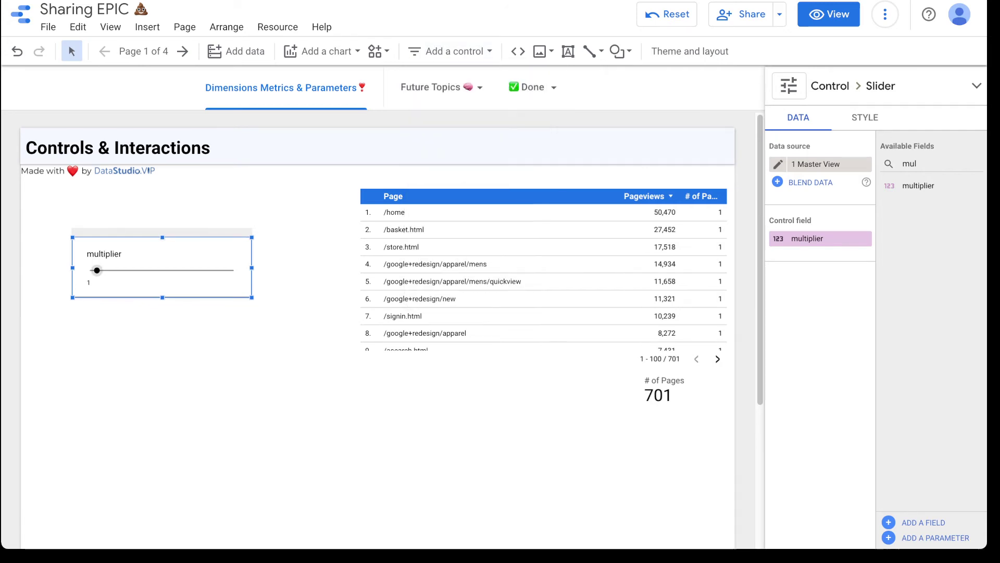
# Set the multiplier slider to 6.2, move the control up toward the page's left edge, and place the widened # of Pages scorecard beneath it.
pyautogui.moveTo(96, 270)
pyautogui.mouseDown()
pyautogui.moveTo(148, 271)
pyautogui.moveTo(90, 270)
pyautogui.mouseUp()
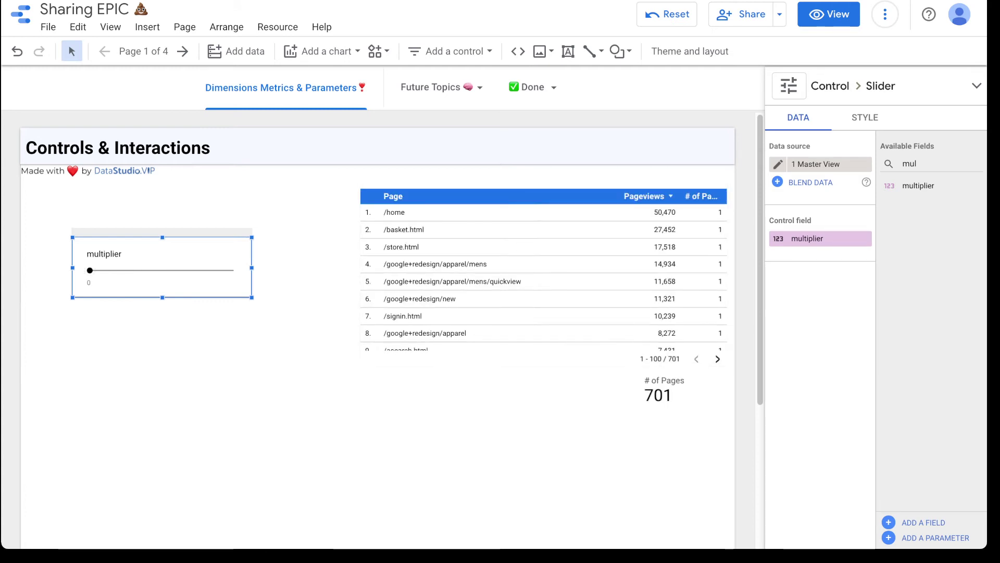
pyautogui.moveTo(89, 270); pyautogui.dragTo(104, 223)
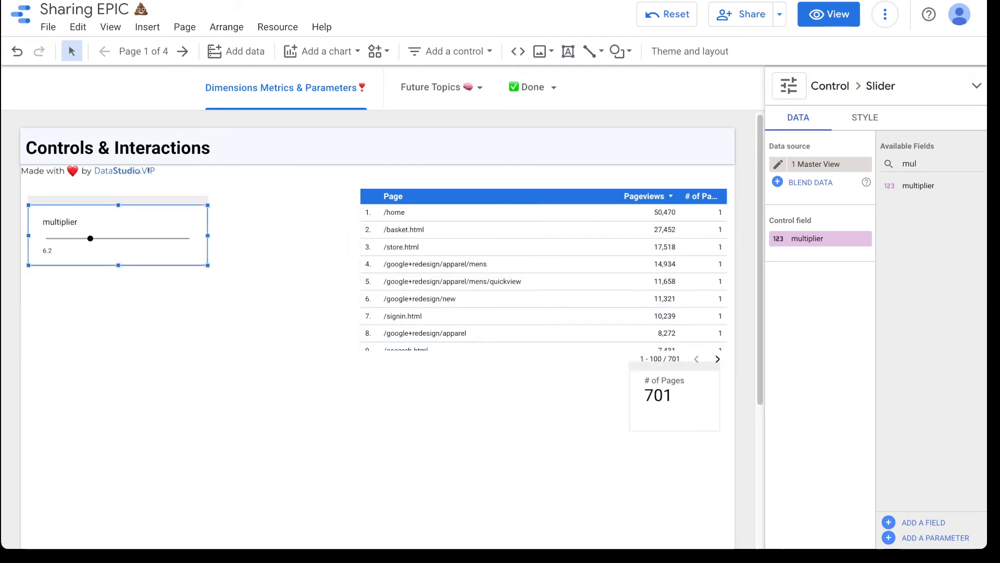
pyautogui.moveTo(658, 395); pyautogui.dragTo(65, 308)
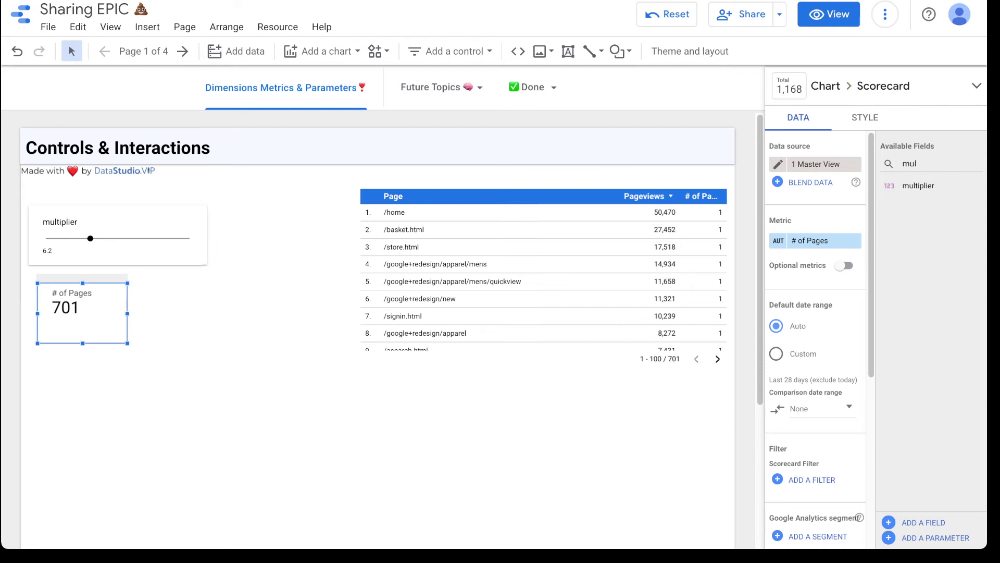
pyautogui.moveTo(128, 313); pyautogui.dragTo(211, 313)
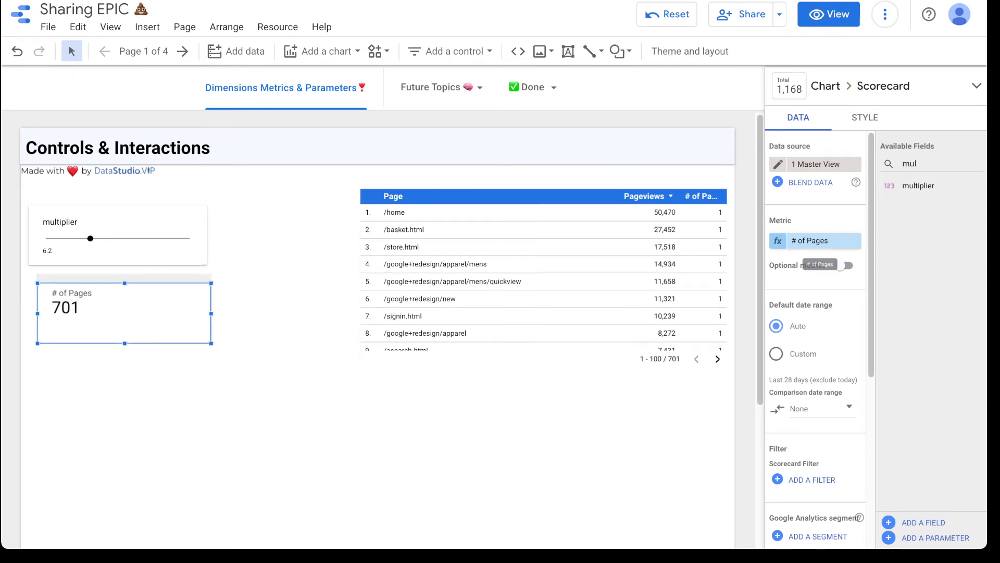
# Change the scorecard's # of Pages formula to COUNT_DISTINCT(Page)*multiplier and apply it.
pyautogui.click(778, 241)
pyautogui.click(740, 233)
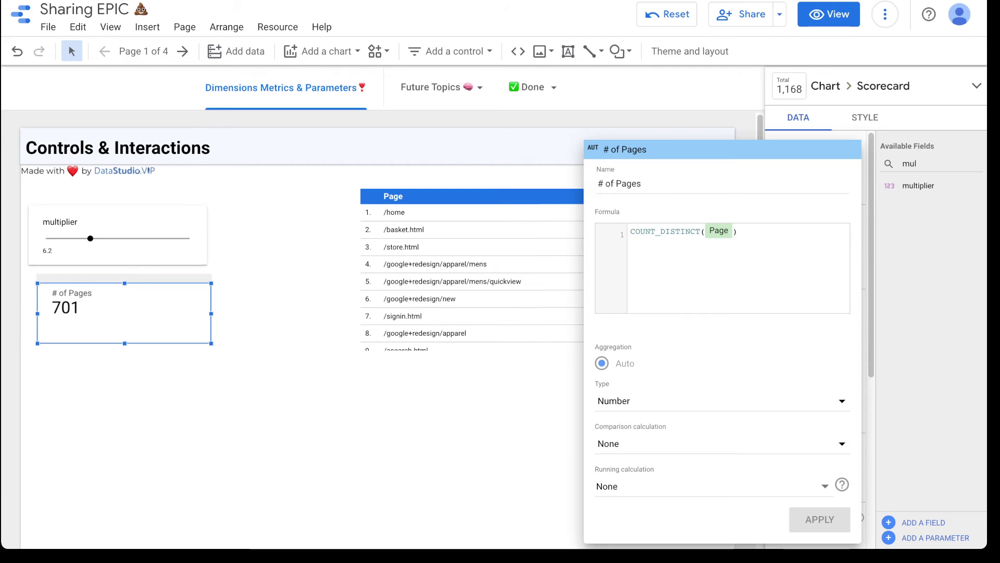
pyautogui.write('*m')
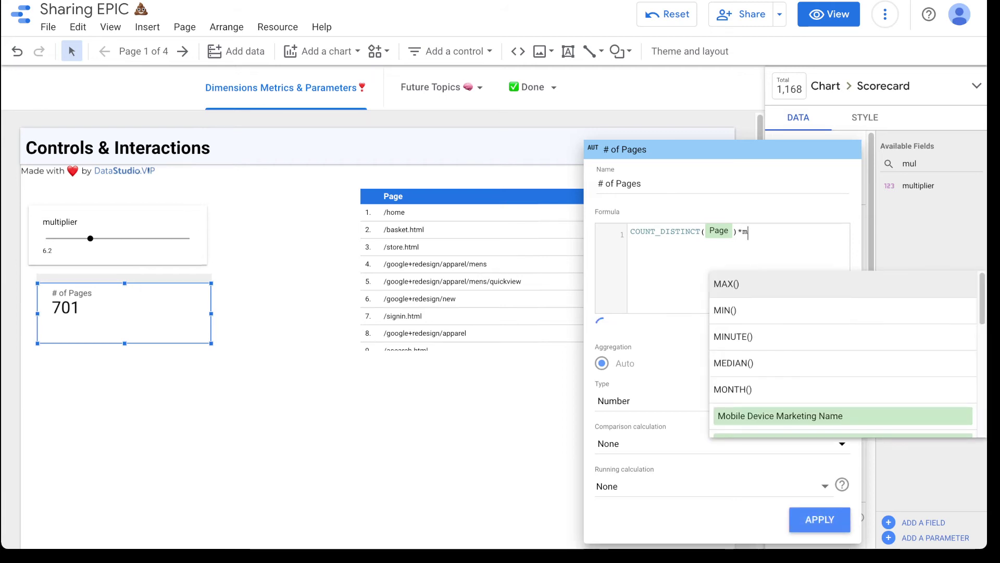
pyautogui.write('ul')
pyautogui.press('Return')
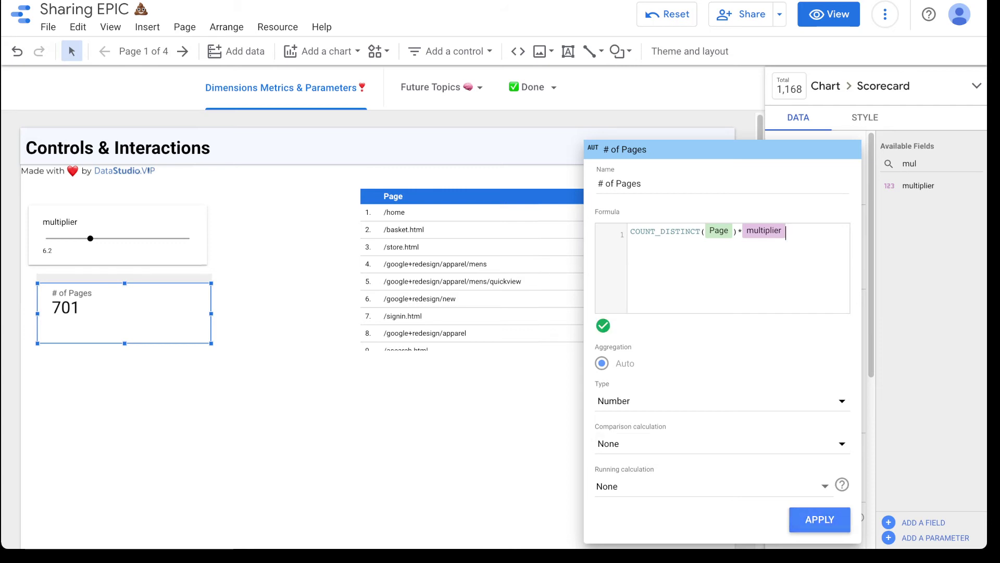
pyautogui.click(820, 519)
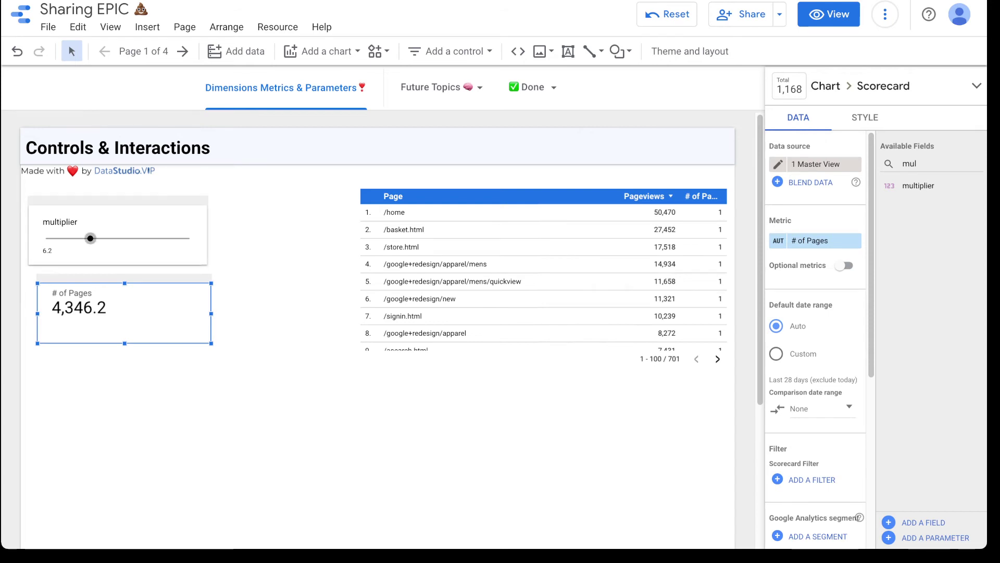
# Preview the report and test the multiplier slider at 2, 8.3 and 17.4 to examine its effect on the # of Pages scorecard.
pyautogui.click(828, 15)
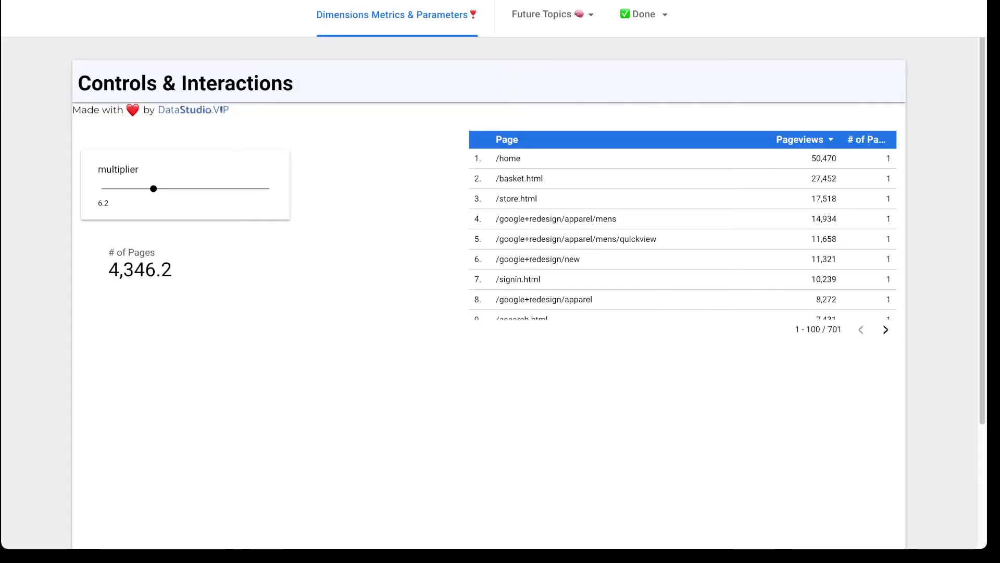
pyautogui.moveTo(153, 188); pyautogui.dragTo(118, 189)
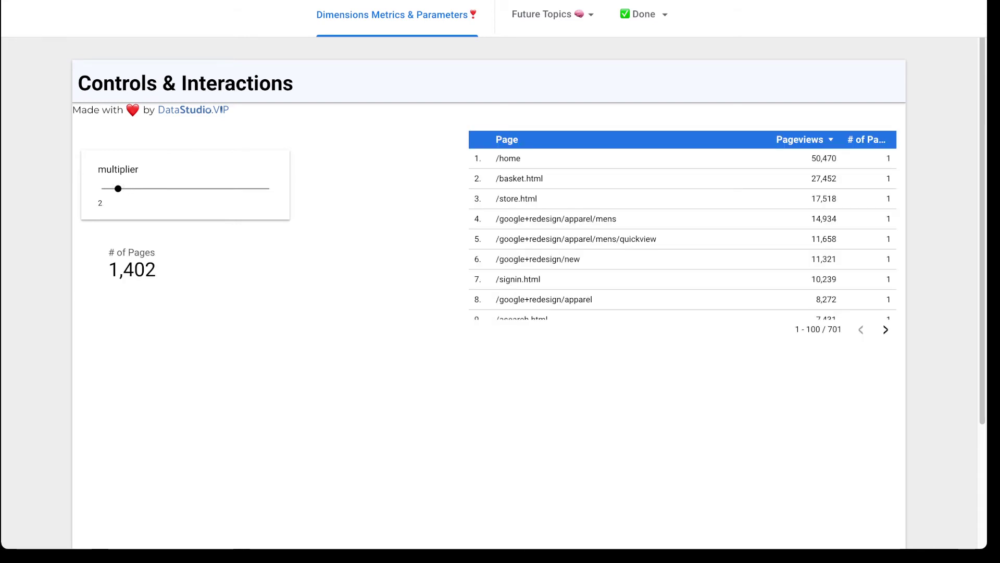
pyautogui.press('super+a')
pyautogui.click(364, 260)
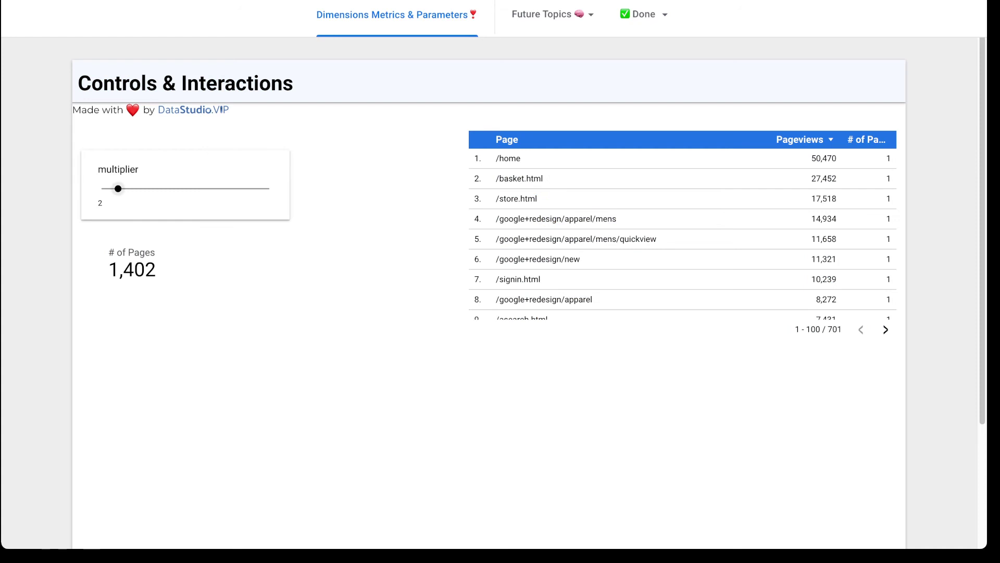
pyautogui.moveTo(118, 189); pyautogui.dragTo(172, 188)
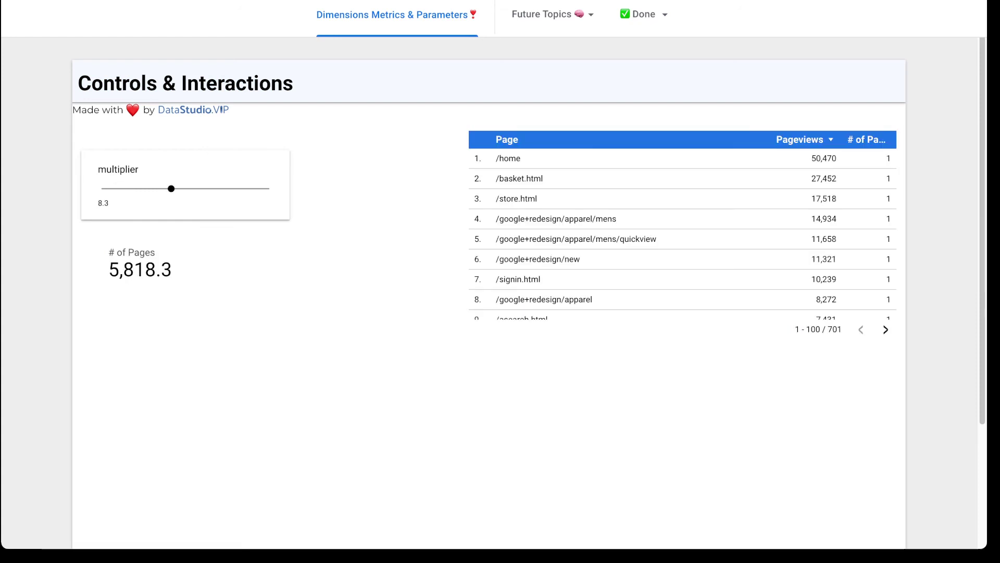
pyautogui.doubleClick(139, 270)
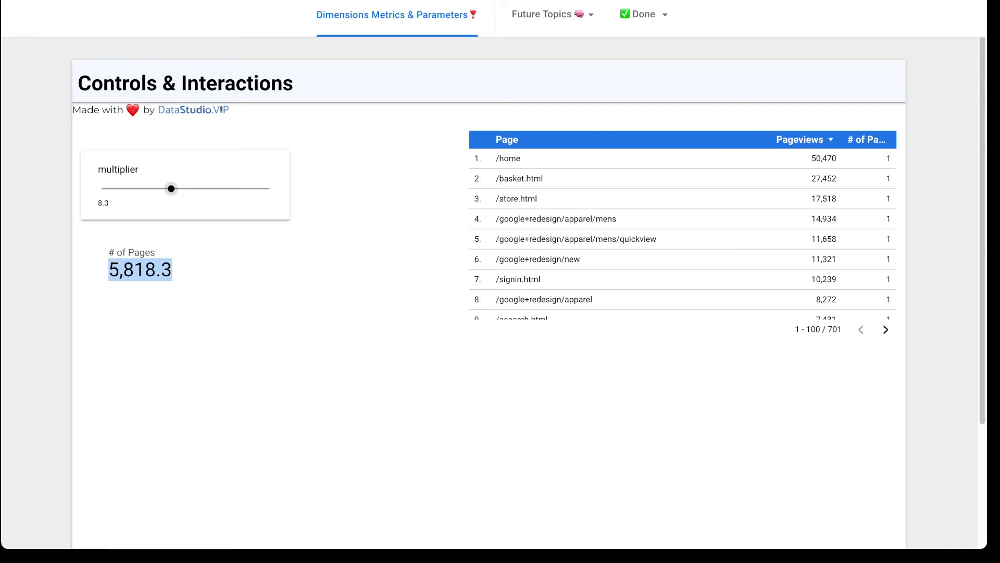
pyautogui.moveTo(171, 188); pyautogui.dragTo(248, 188)
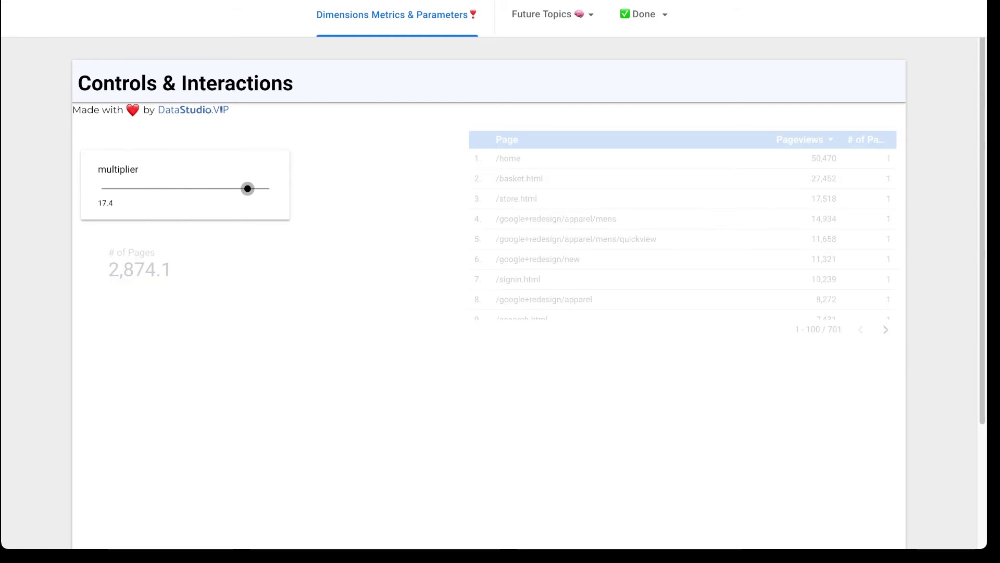
pyautogui.moveTo(829, 14)
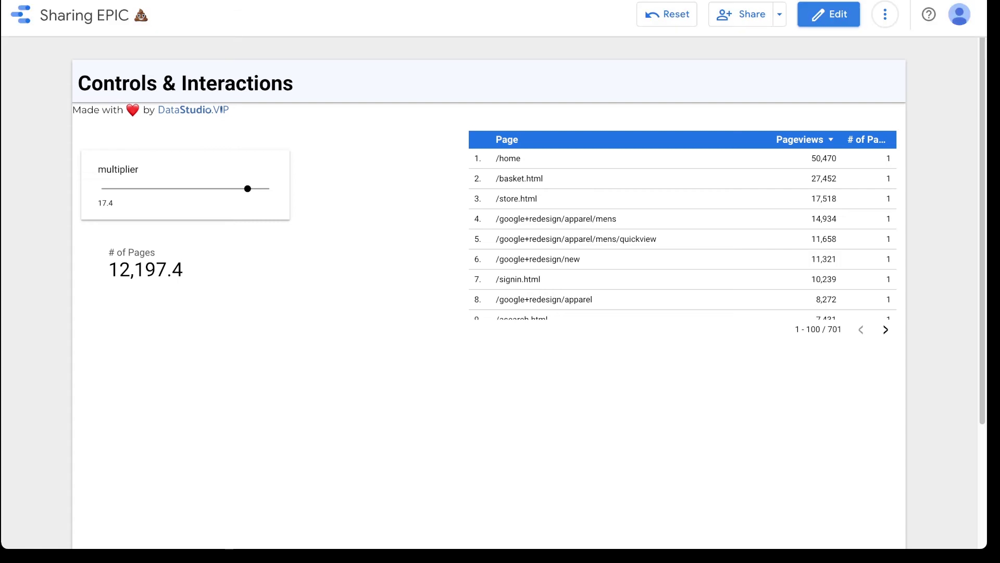
# Return to editing, replace the scorecard's metric with Revenue, and place the scorecard lower on the page beneath the multiplier slider.
pyautogui.click(829, 14)
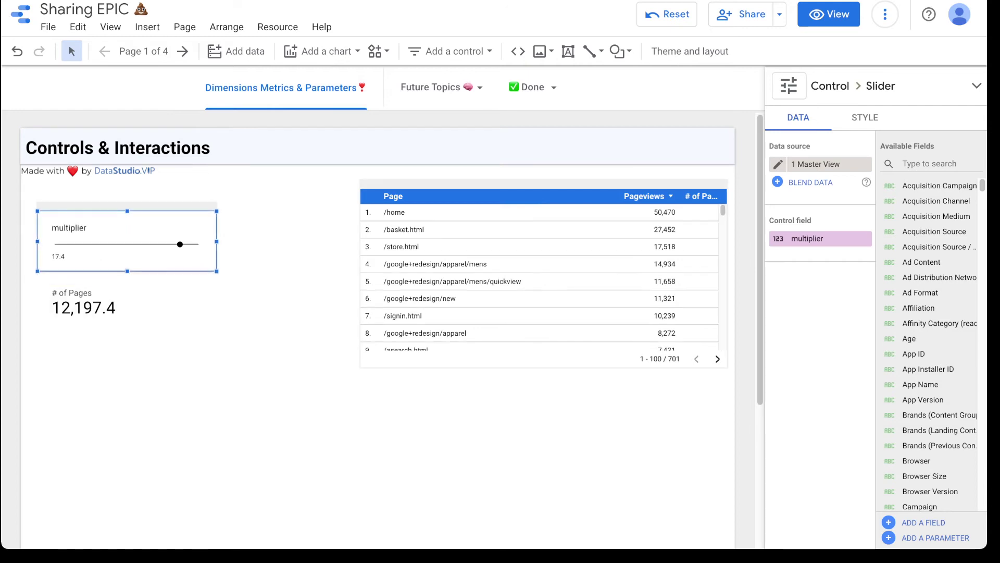
pyautogui.click(125, 313)
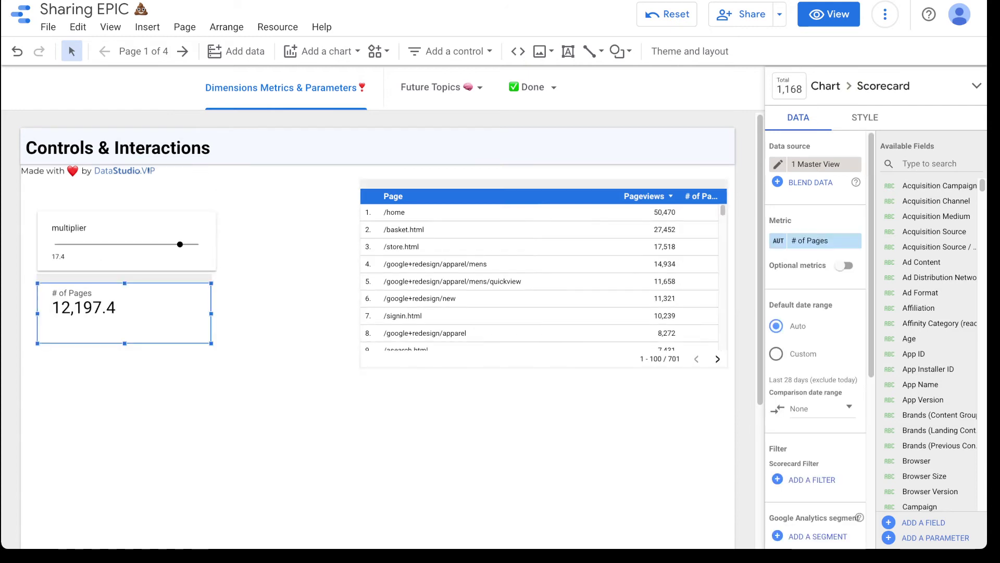
pyautogui.scroll(-2, 378, 328)
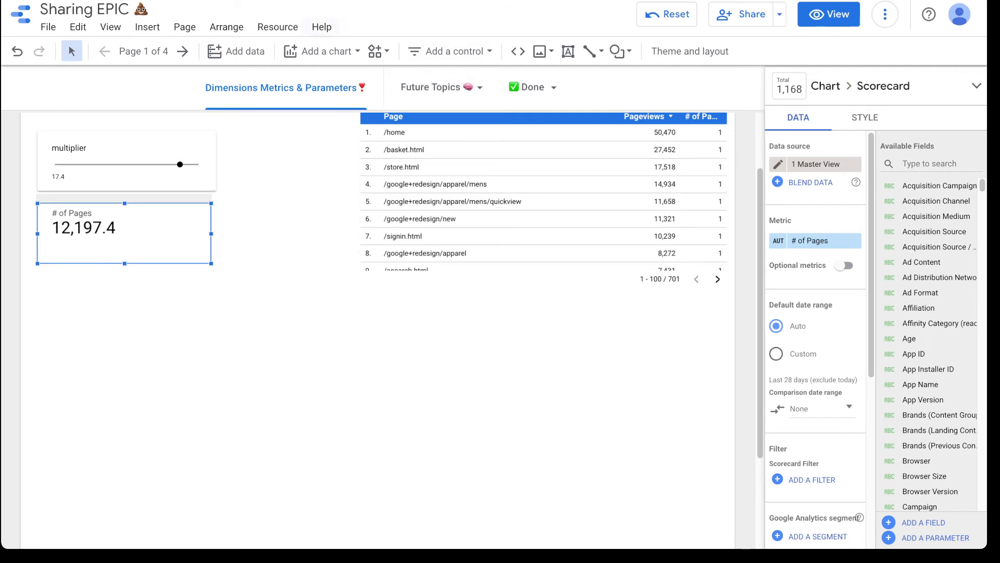
pyautogui.moveTo(125, 233); pyautogui.dragTo(481, 387)
pyautogui.click(933, 164)
pyautogui.write('reve')
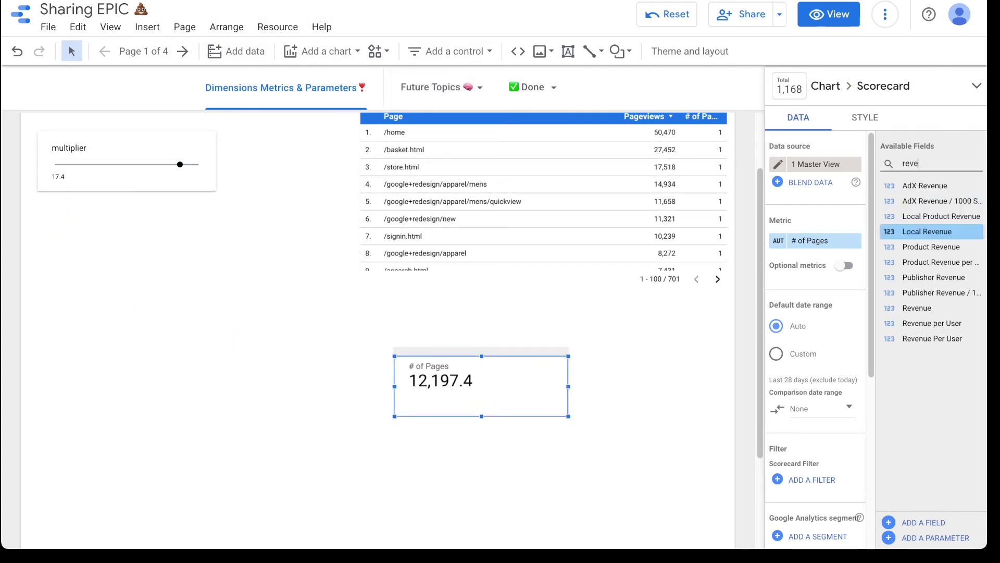
pyautogui.moveTo(917, 308); pyautogui.dragTo(816, 240)
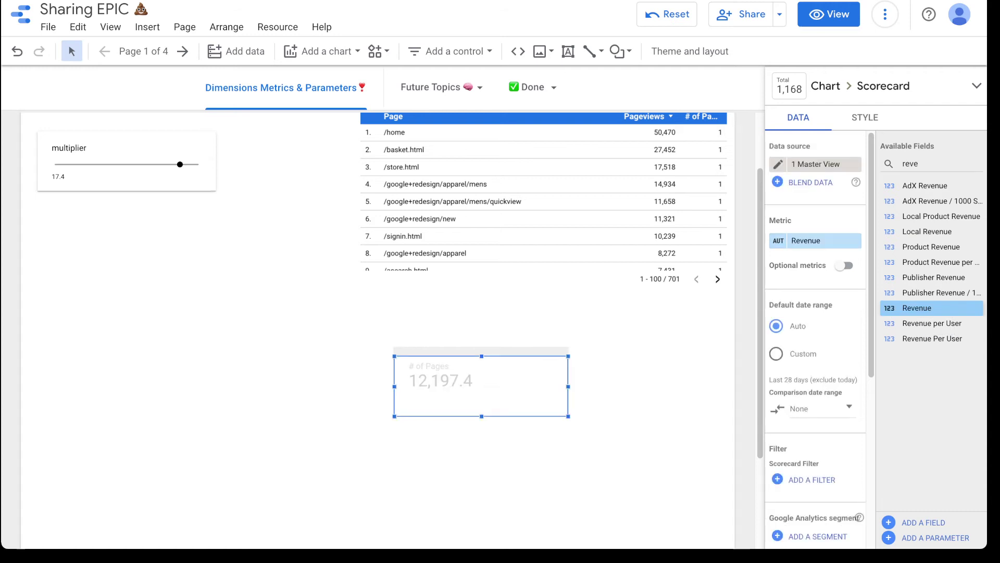
pyautogui.moveTo(481, 386); pyautogui.dragTo(149, 341)
# Create a parameter named Conficence with the Text data type and restrict its permitted values to a list.
pyautogui.click(935, 538)
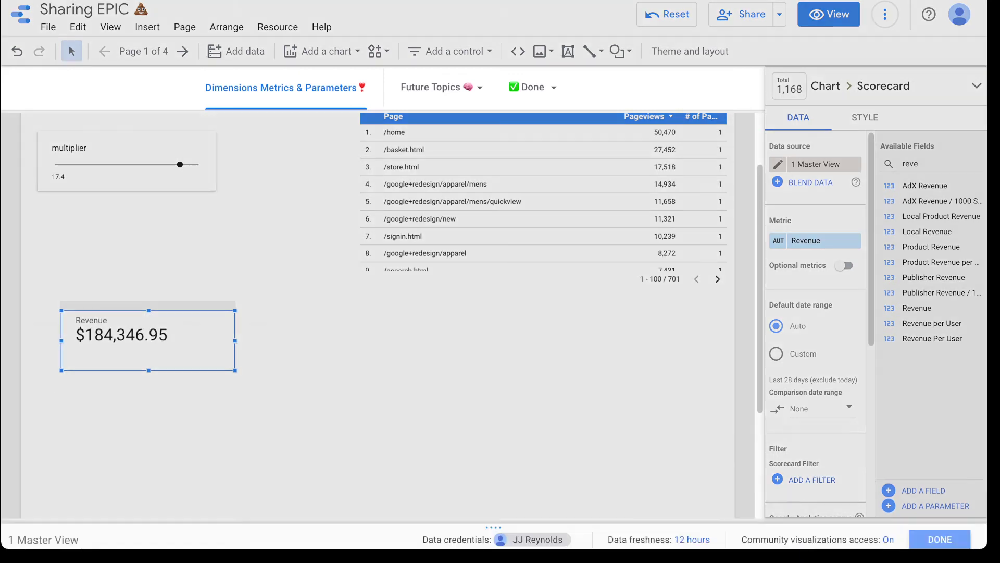
pyautogui.click(92, 360)
pyautogui.write('C')
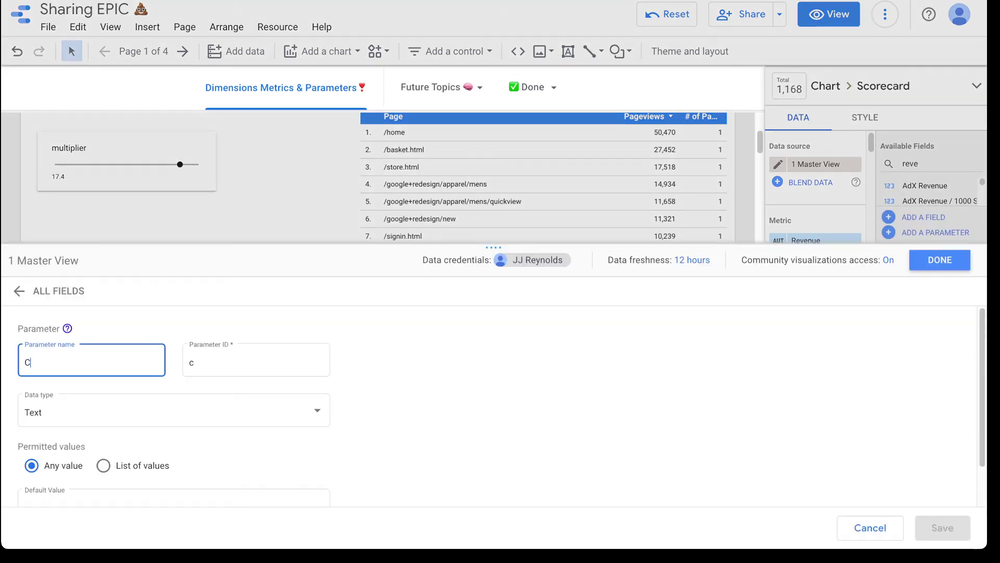
pyautogui.write('onficence')
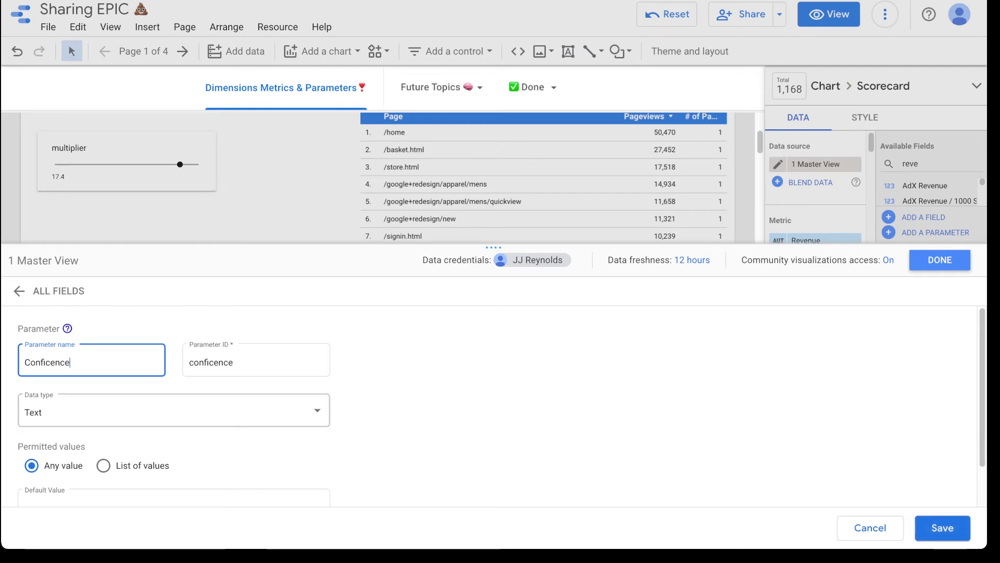
pyautogui.click(174, 410)
pyautogui.click(177, 413)
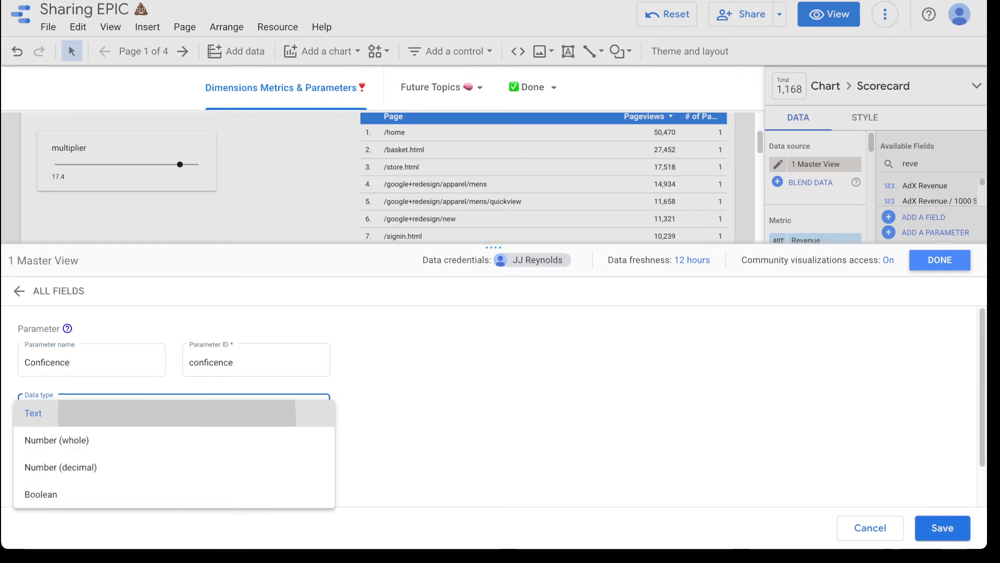
pyautogui.scroll(-2, 176, 413)
pyautogui.click(105, 418)
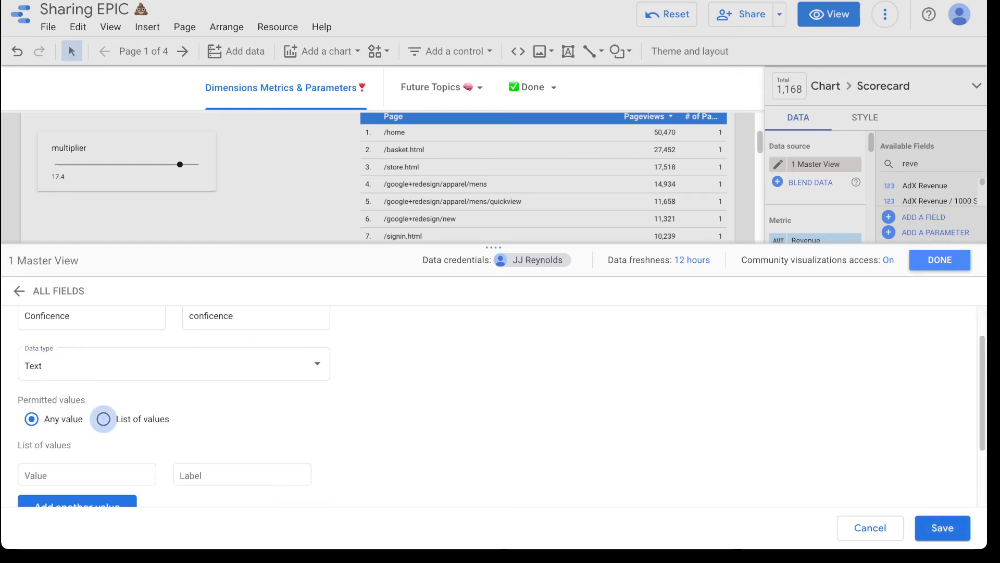
# Define the parameter's first two permitted values as 1 labelled Normal and 2 labelled Confident.
pyautogui.scroll(-3, 104, 419)
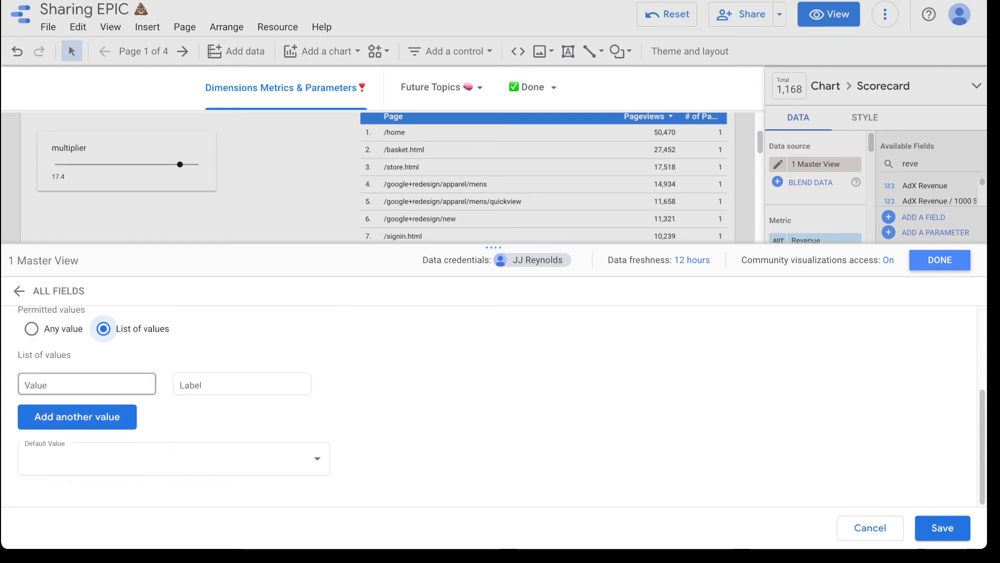
pyautogui.click(86, 385)
pyautogui.write('1')
pyautogui.click(242, 384)
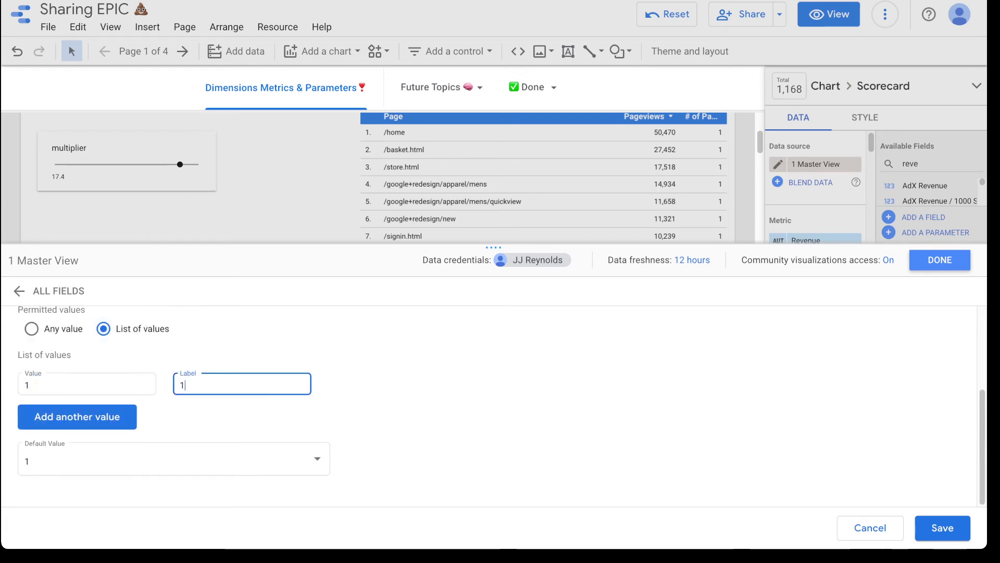
pyautogui.press('BackSpace')
pyautogui.write('NOr')
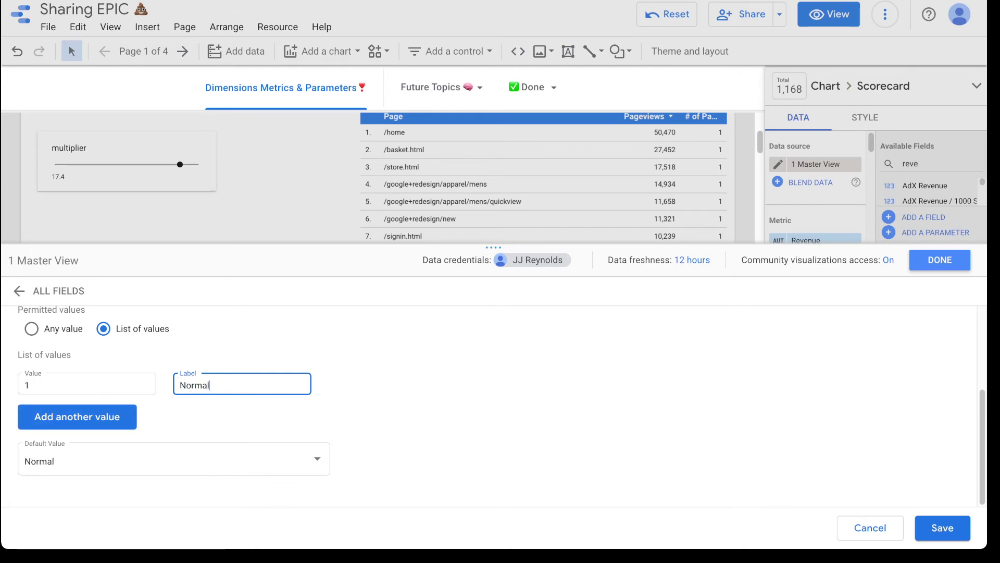
pyautogui.click(77, 416)
pyautogui.click(77, 413)
pyautogui.write('2')
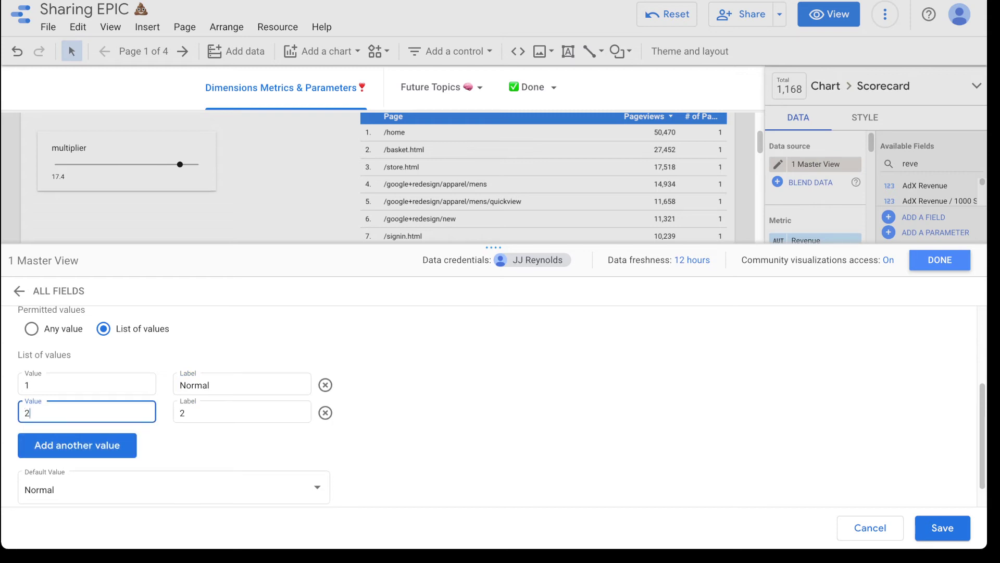
pyautogui.press('Tab')
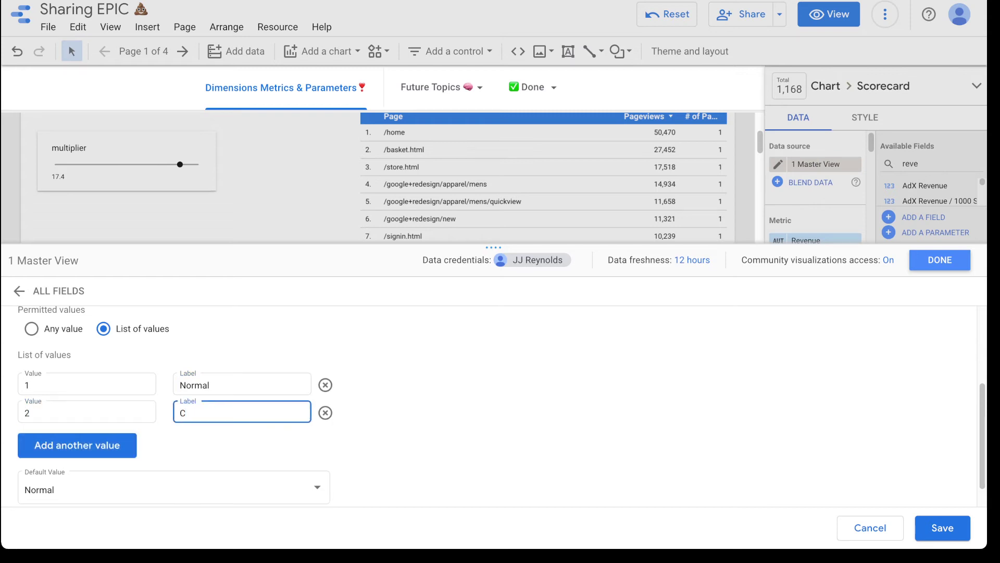
pyautogui.write('Confident')
# Add permitted values 3 labelled Super Confident and 4 labelled Ultra Confident to the parameter.
pyautogui.click(78, 445)
pyautogui.write('3')
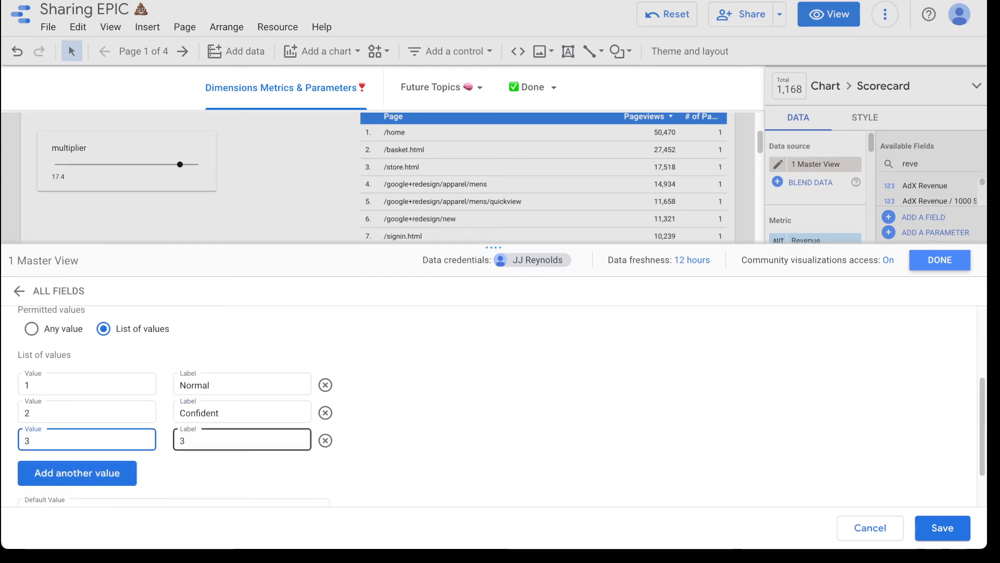
pyautogui.press('Tab')
pyautogui.press('BackSpace')
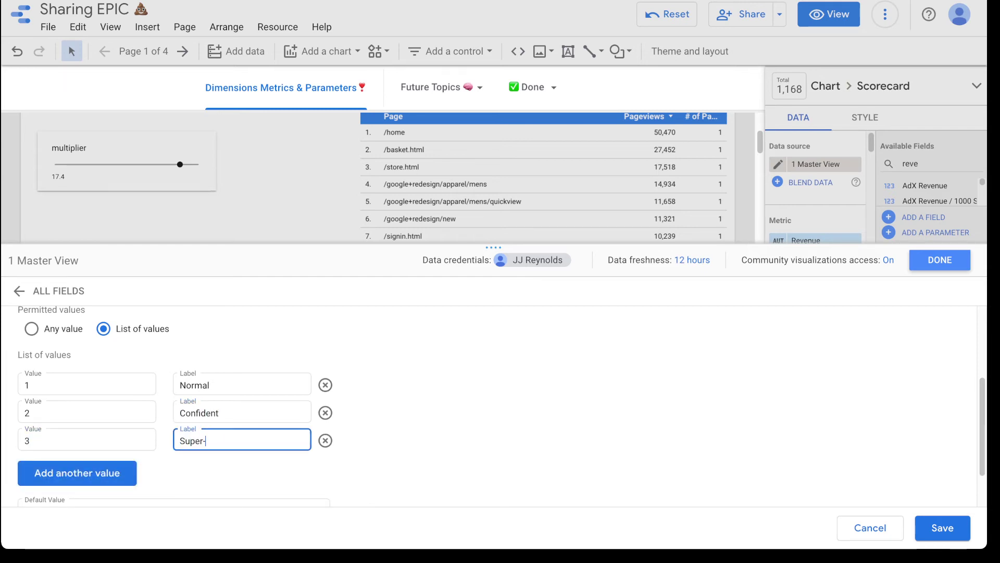
pyautogui.write('Super Confident')
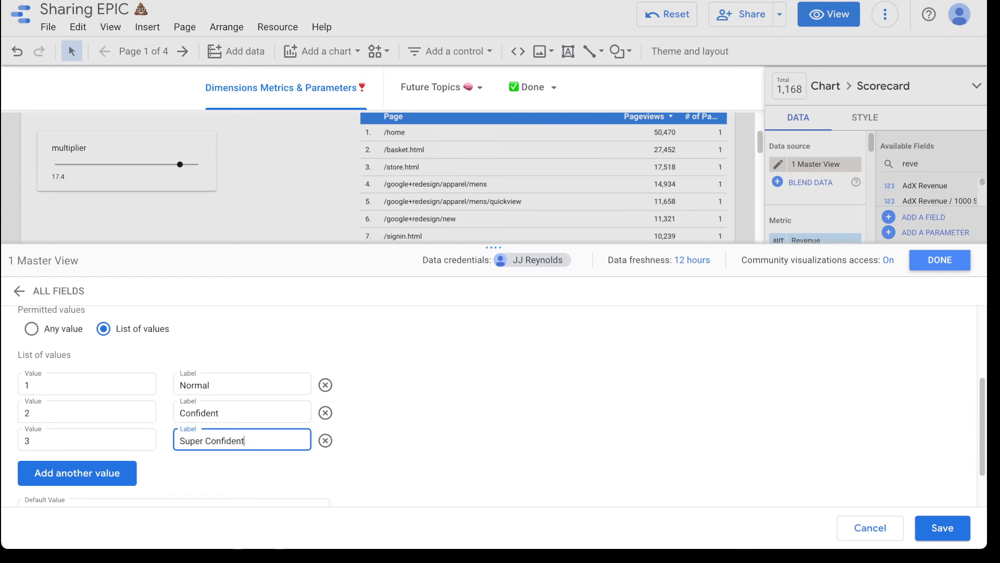
pyautogui.click(77, 473)
pyautogui.write('4')
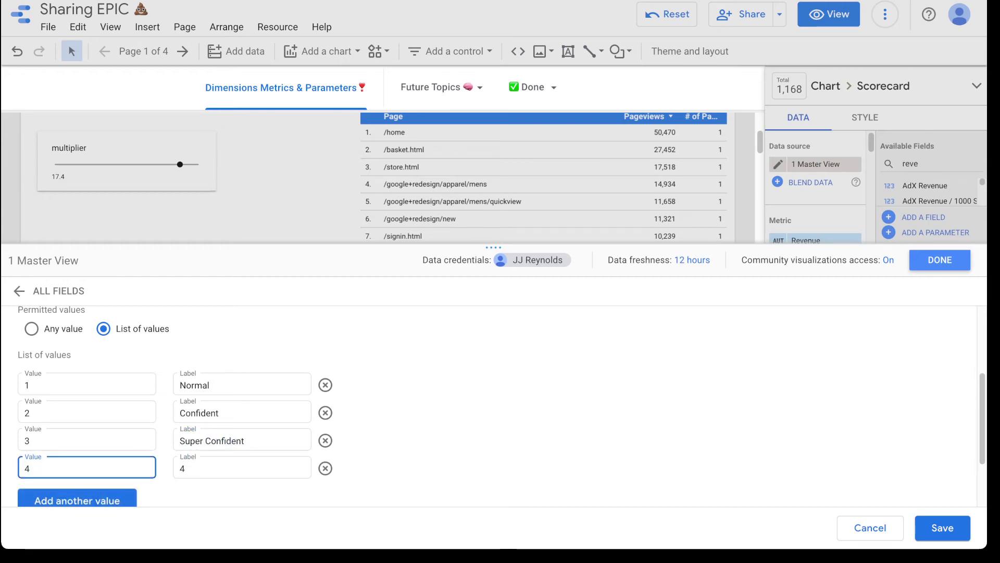
pyautogui.press('Tab')
pyautogui.press('BackSpace')
pyautogui.write('Ultra C')
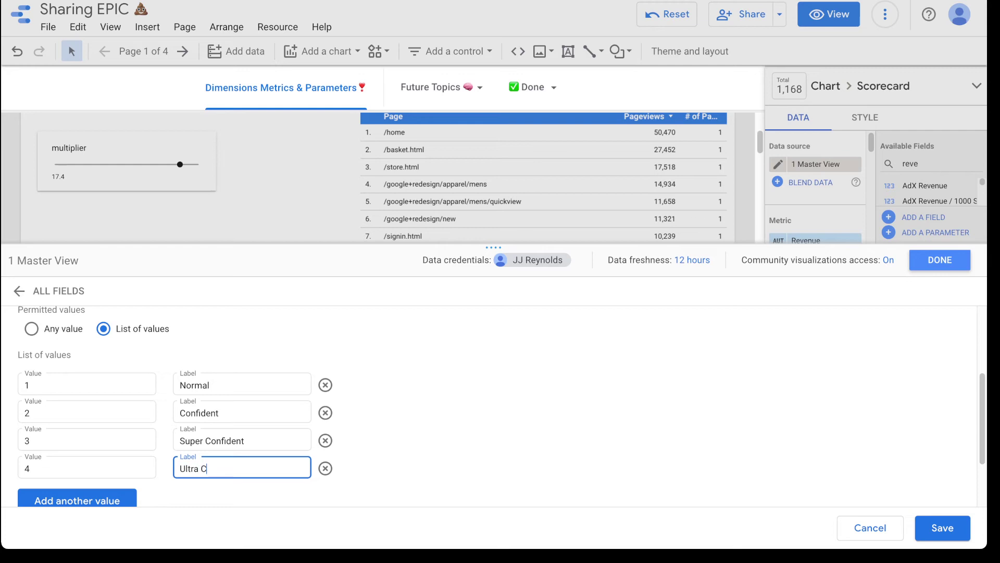
pyautogui.write('onfend')
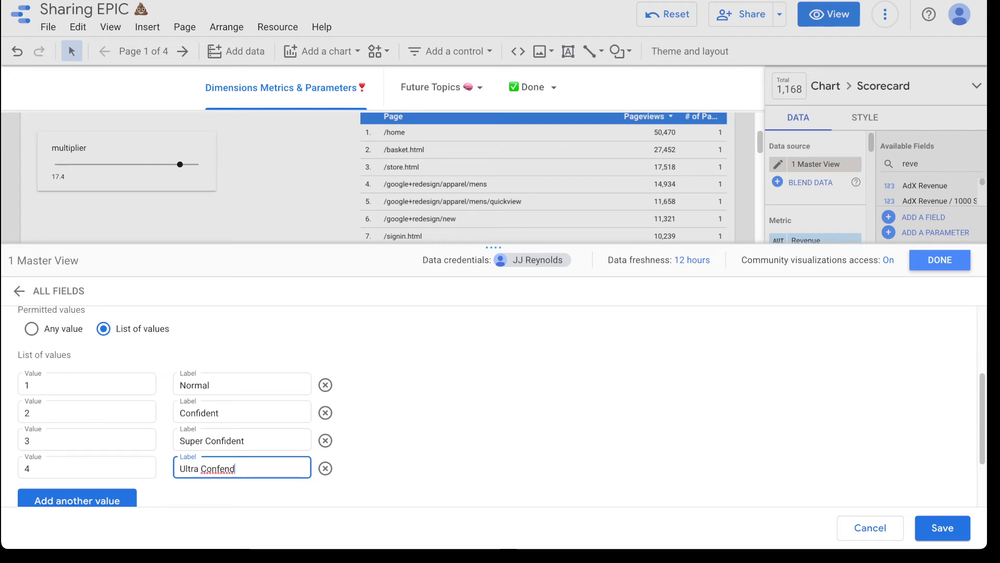
pyautogui.write('entnt')
# Save the Conficence parameter and close the data source editor.
pyautogui.scroll(-2, 494, 407)
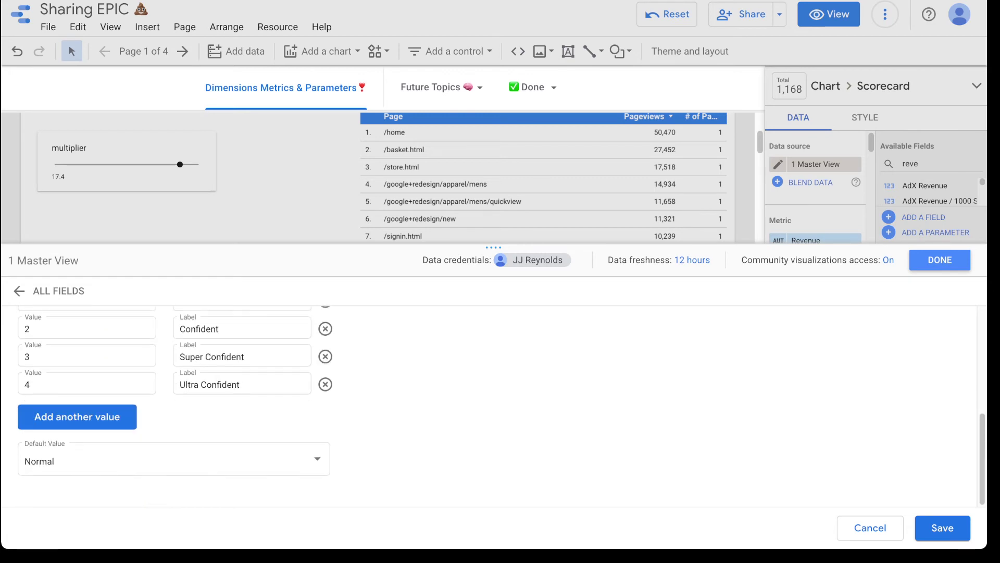
pyautogui.scroll(2, 172, 458)
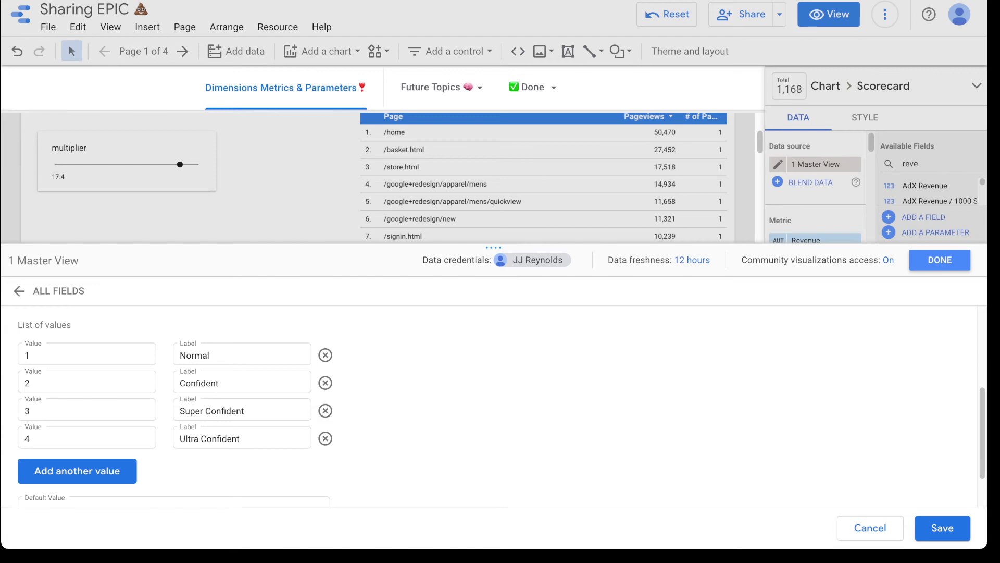
pyautogui.click(942, 528)
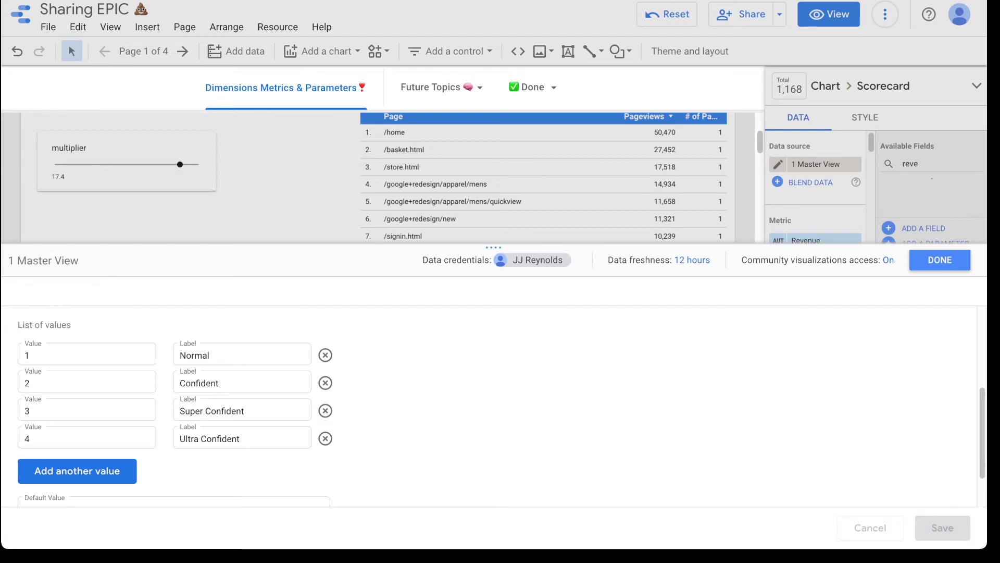
pyautogui.click(946, 260)
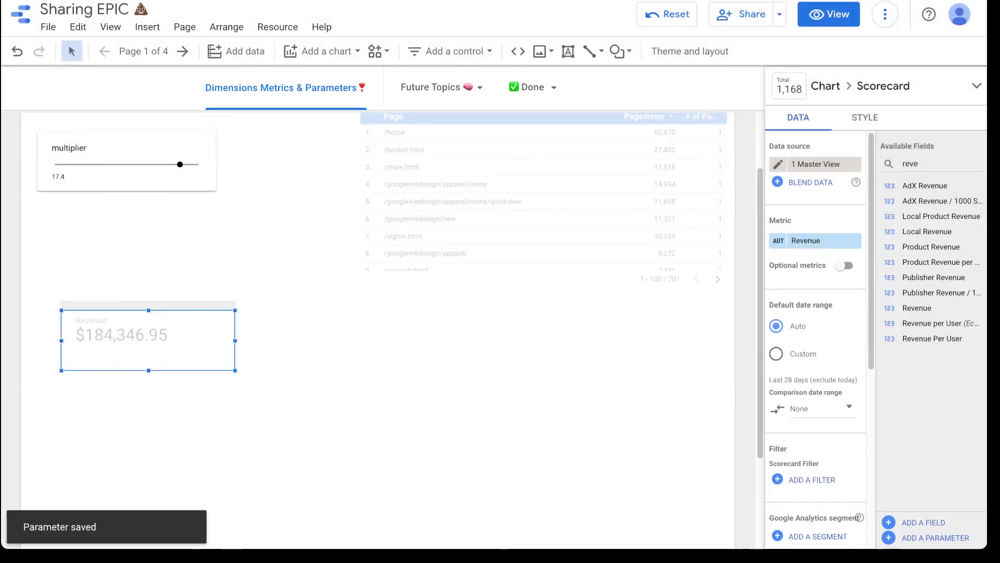
# Move the Revenue scorecard slightly down and to the right, and reduce its height to fit the content.
pyautogui.moveTo(148, 340); pyautogui.dragTo(245, 355)
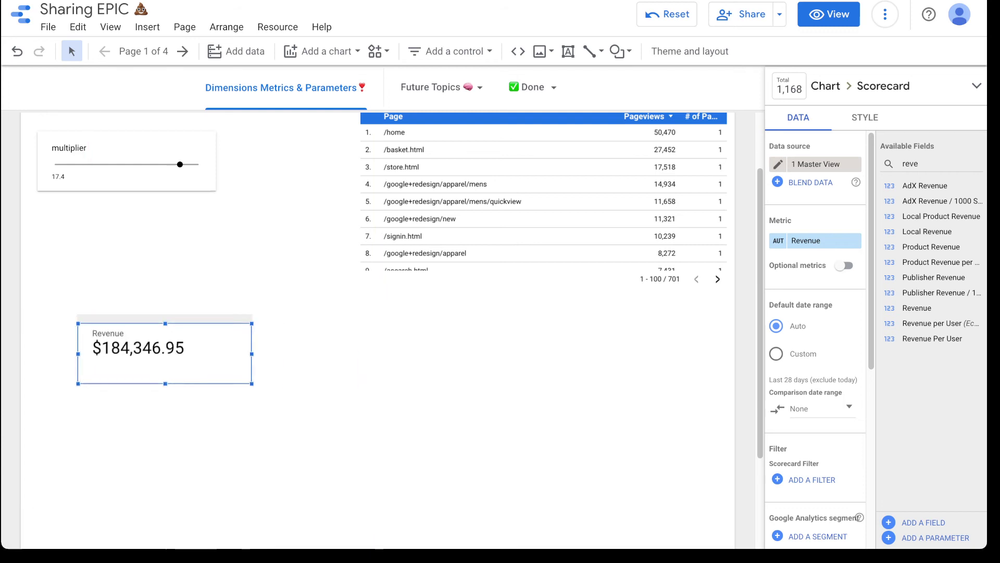
pyautogui.moveTo(165, 384); pyautogui.dragTo(165, 367)
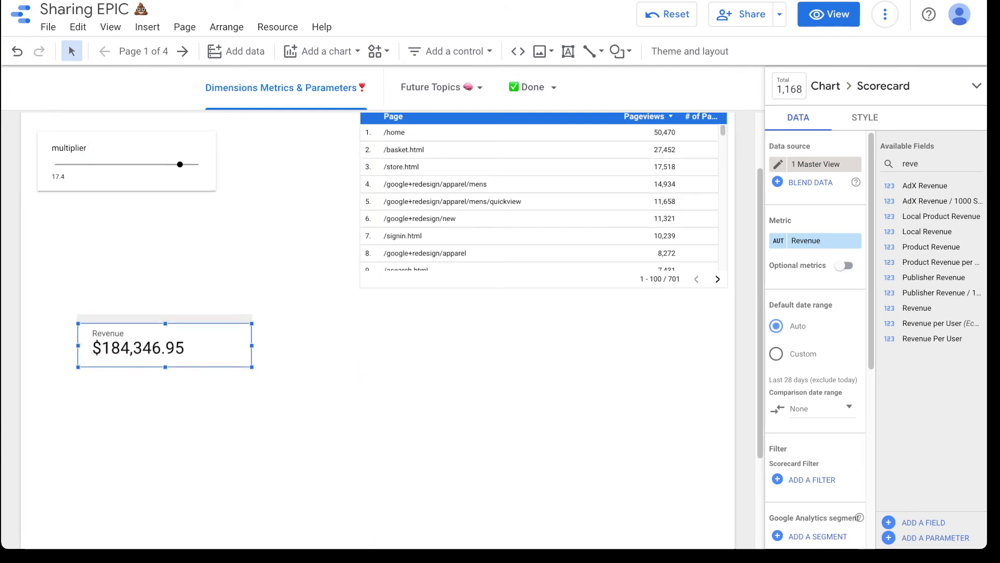
pyautogui.scroll(2, 442, 235)
pyautogui.scroll(-1, 443, 234)
# Add a date range control to the page, between the multiplier slider and the page table.
pyautogui.click(450, 52)
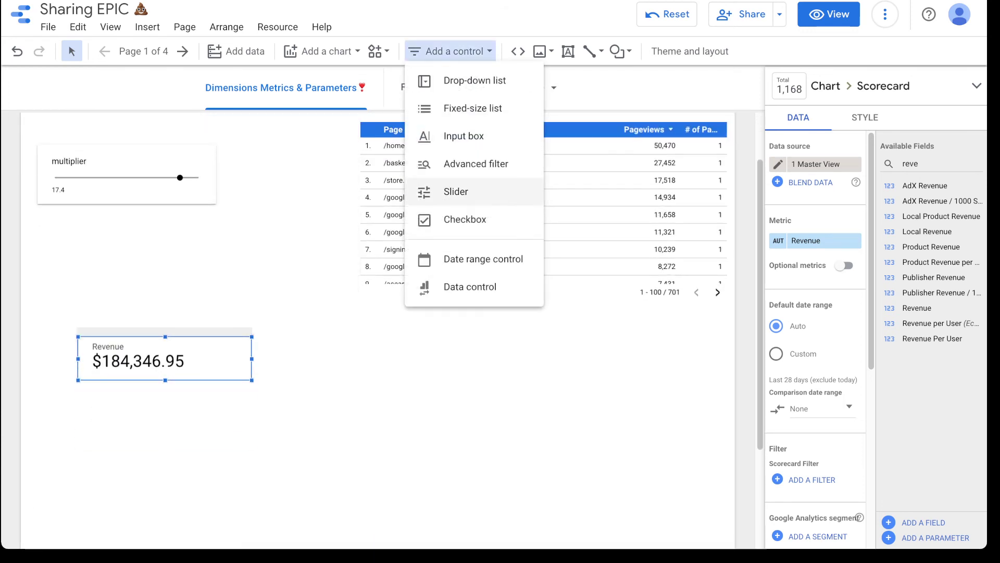
pyautogui.click(483, 259)
pyautogui.click(284, 204)
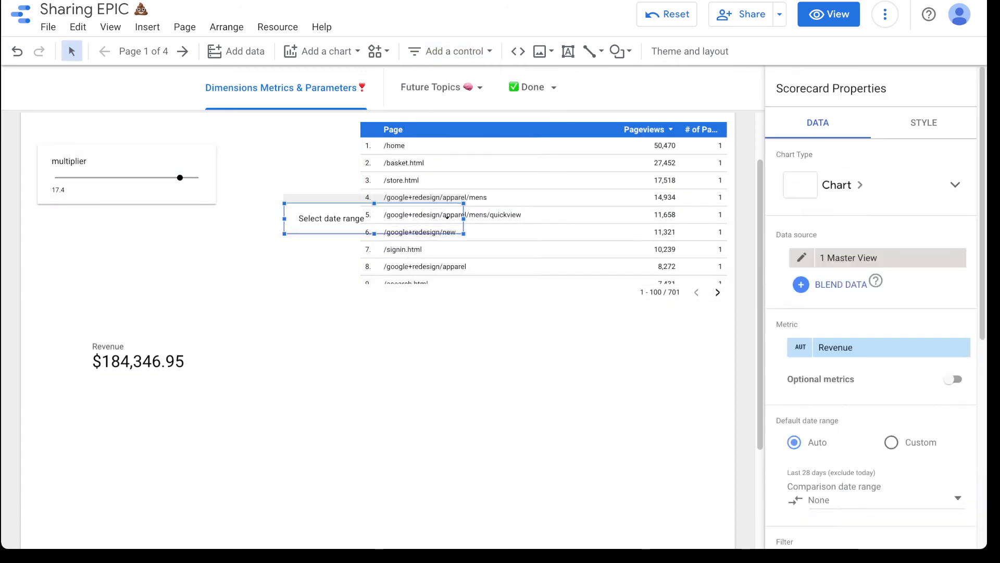
# Set the date range control's default to Last 7 days (exclude today) and place it at the right end of the page header.
pyautogui.click(886, 178)
pyautogui.press('Escape')
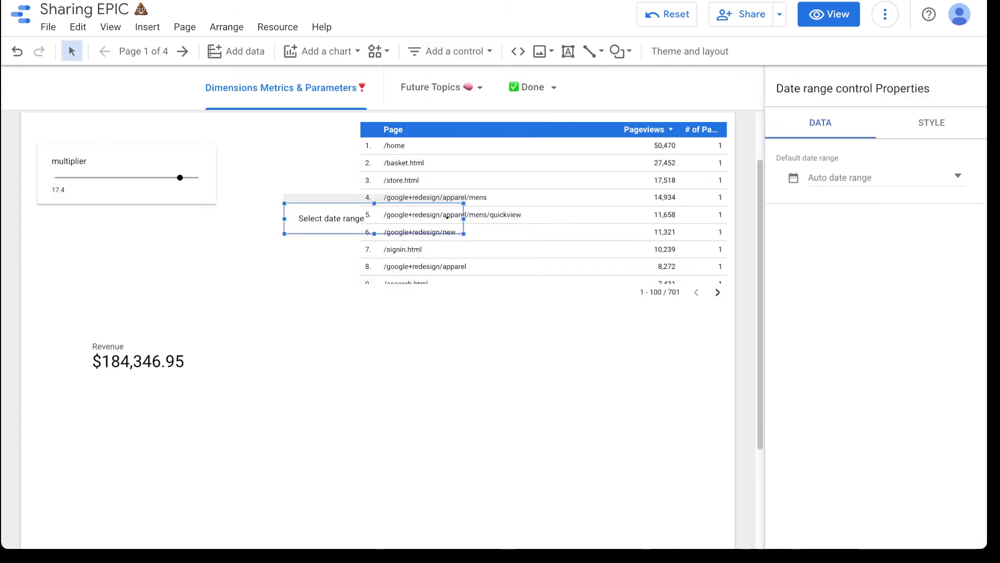
pyautogui.click(885, 178)
pyautogui.click(915, 183)
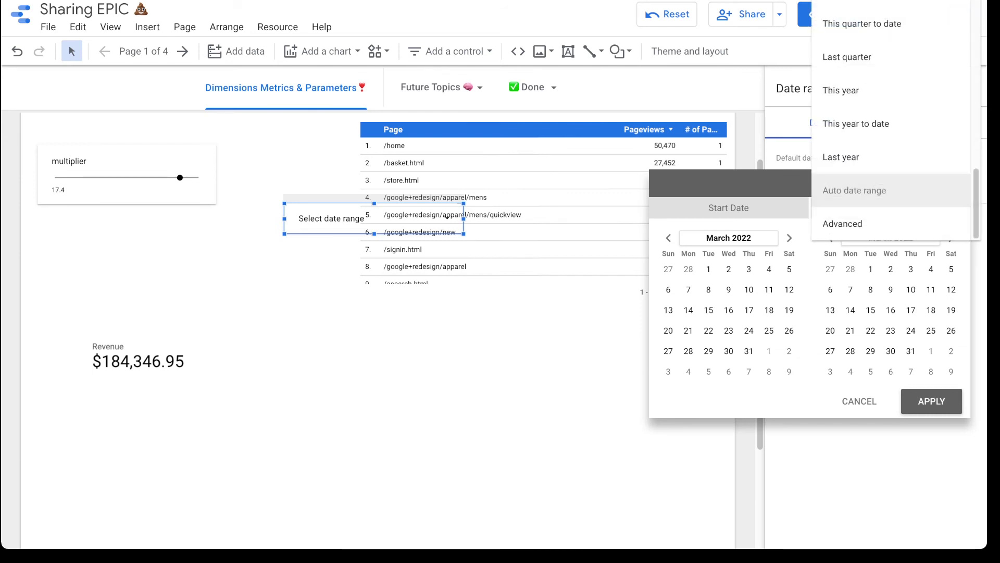
pyautogui.scroll(9, 891, 53)
pyautogui.scroll(1, 891, 120)
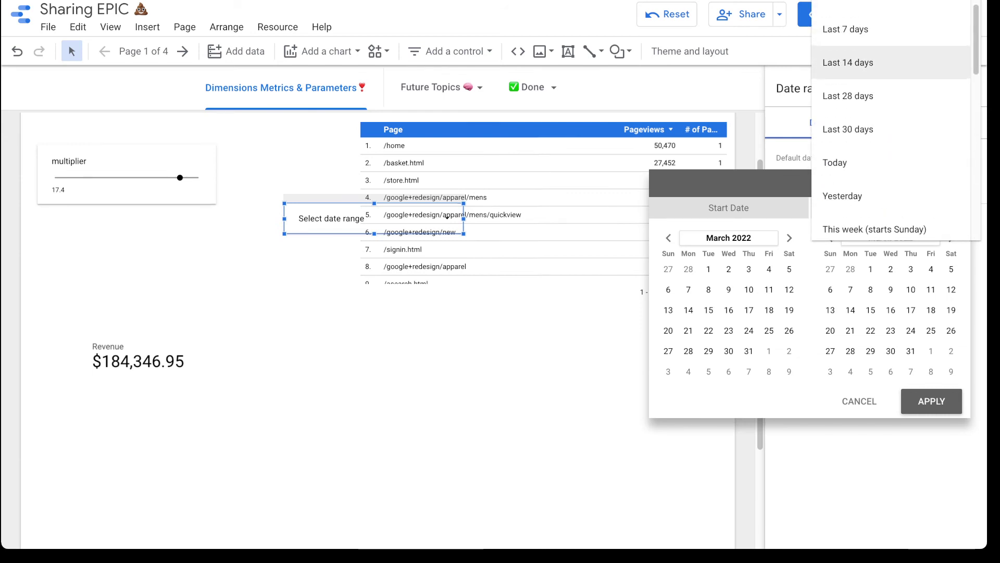
pyautogui.click(854, 27)
pyautogui.click(931, 402)
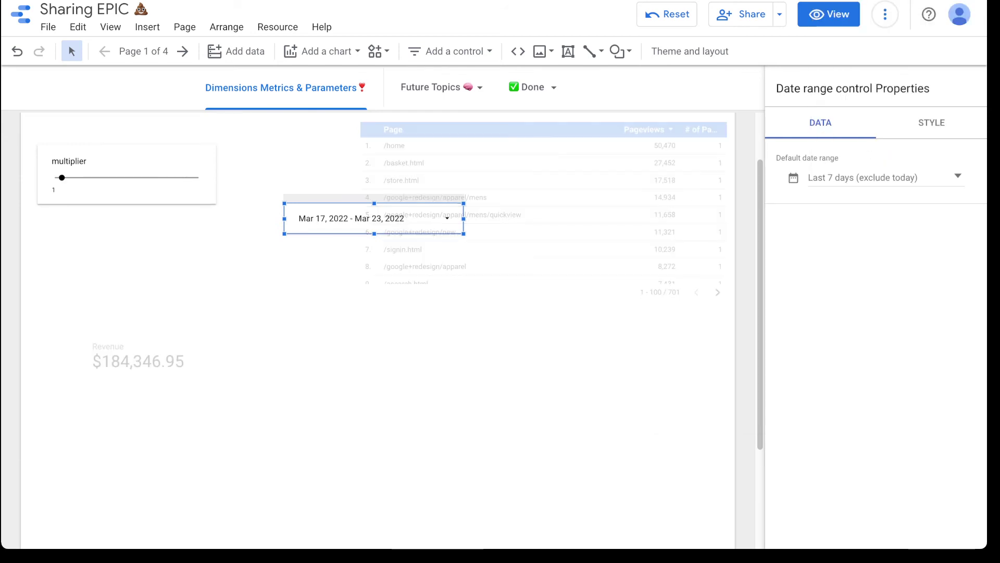
pyautogui.scroll(2, 385, 250)
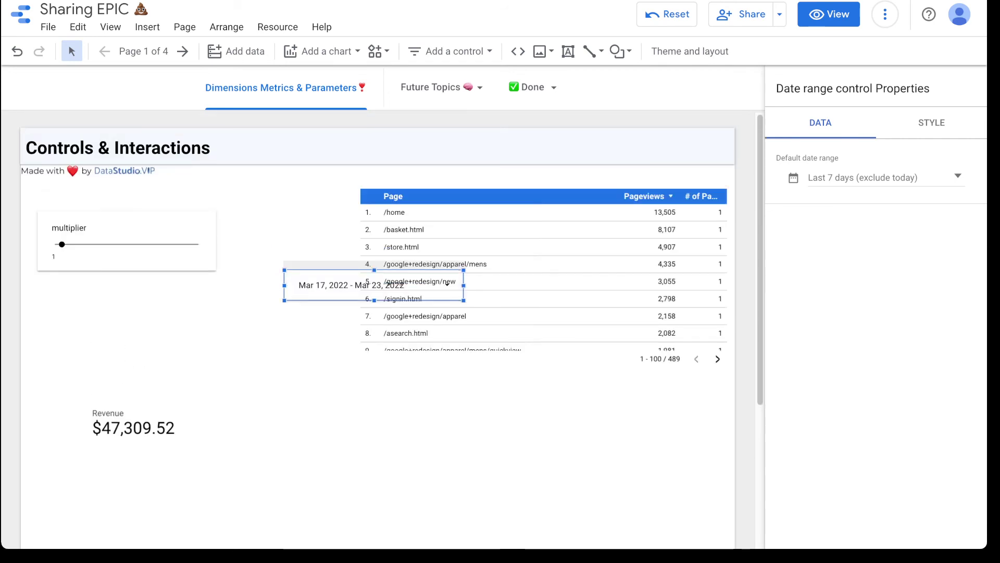
pyautogui.moveTo(374, 284); pyautogui.dragTo(633, 146)
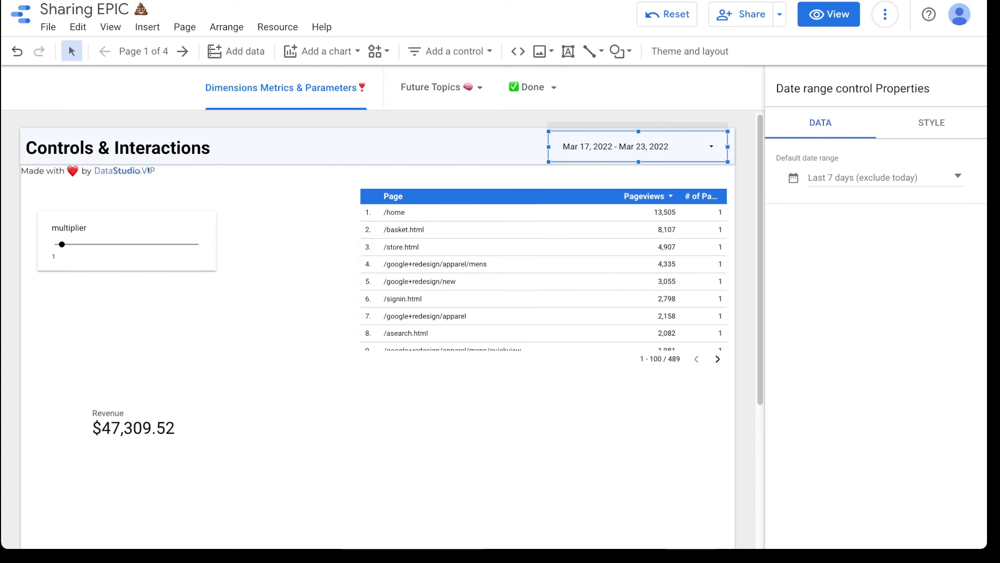
# Duplicate the Revenue scorecard and place the copy directly to the right of the original.
pyautogui.scroll(-3, 633, 146)
pyautogui.click(165, 337)
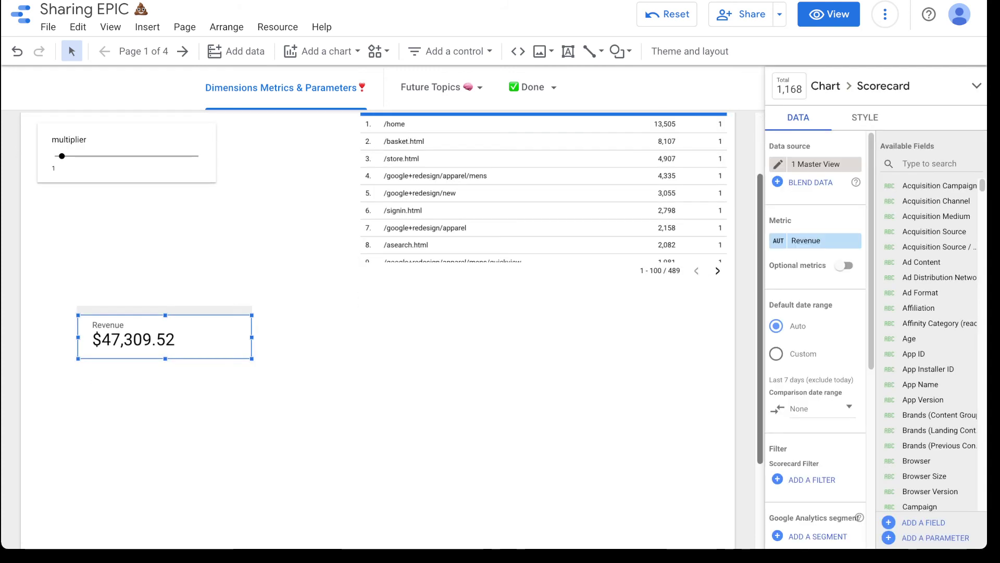
pyautogui.hotkey('ctrl', 'c')
pyautogui.hotkey('ctrl', 'v')
pyautogui.moveTo(172, 345); pyautogui.dragTo(347, 339)
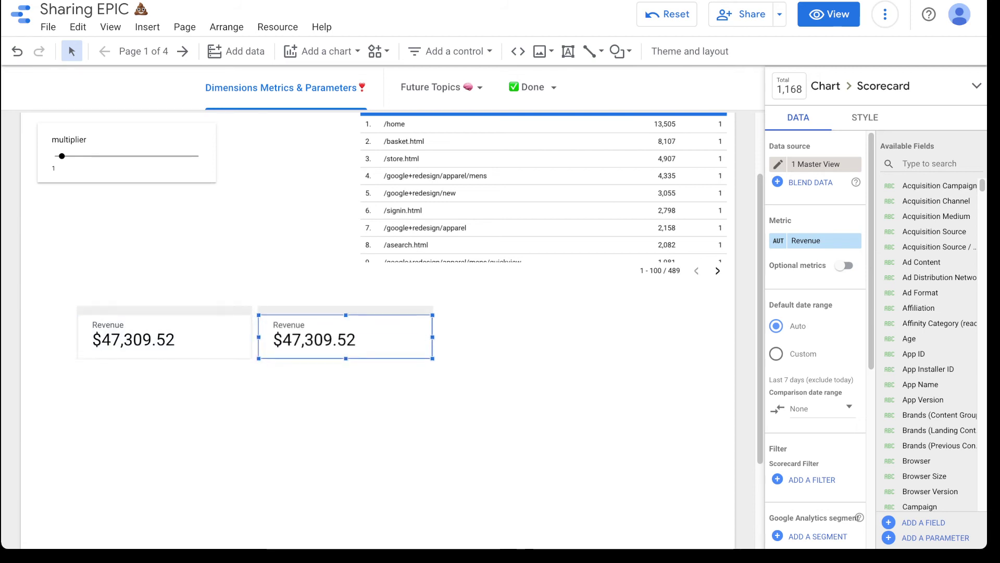
# Rename the duplicated scorecard's metric as Next 7 Days Confidene.
pyautogui.click(778, 241)
pyautogui.write('NEx')
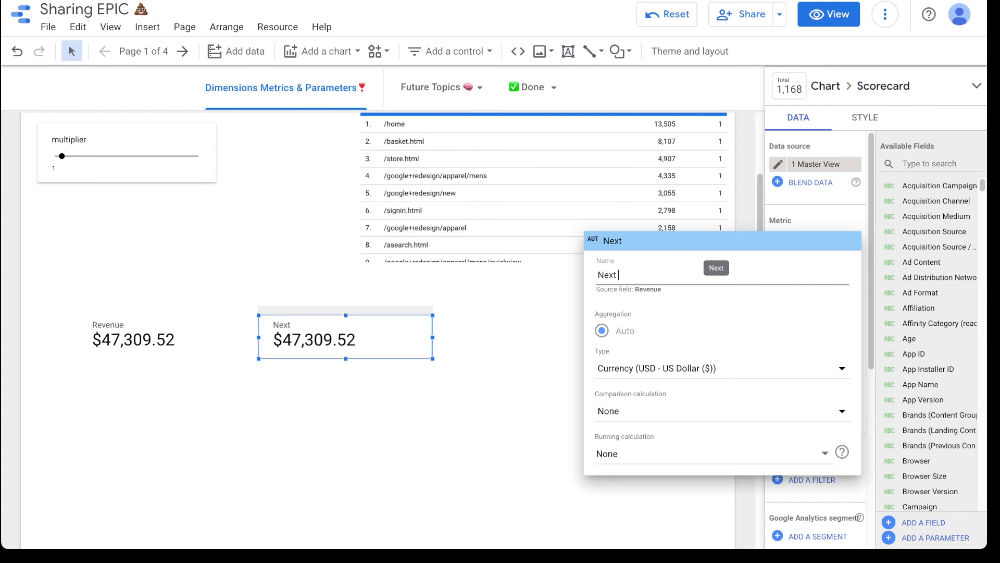
pyautogui.write('t 7 Days confend')
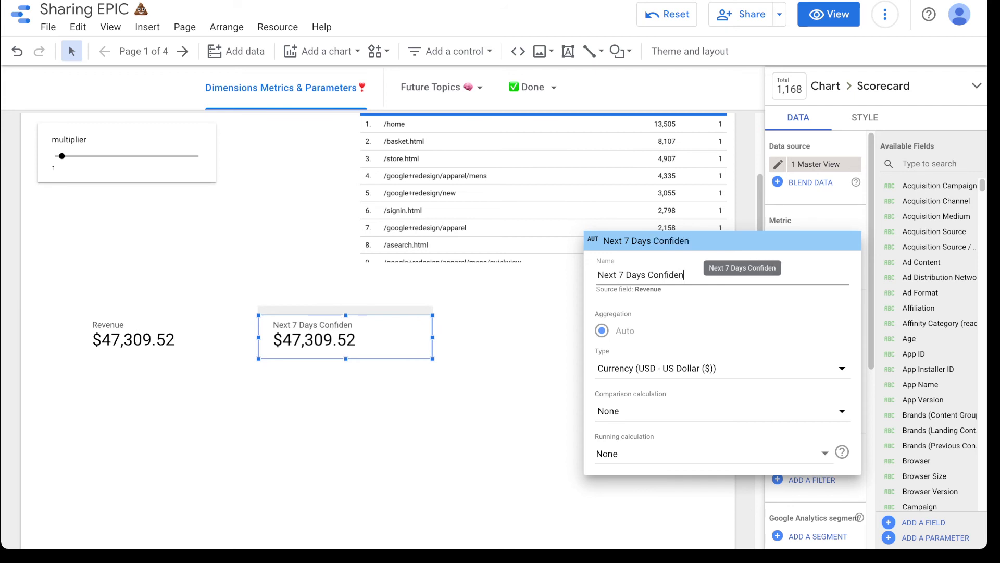
pyautogui.write('e')
pyautogui.click(927, 246)
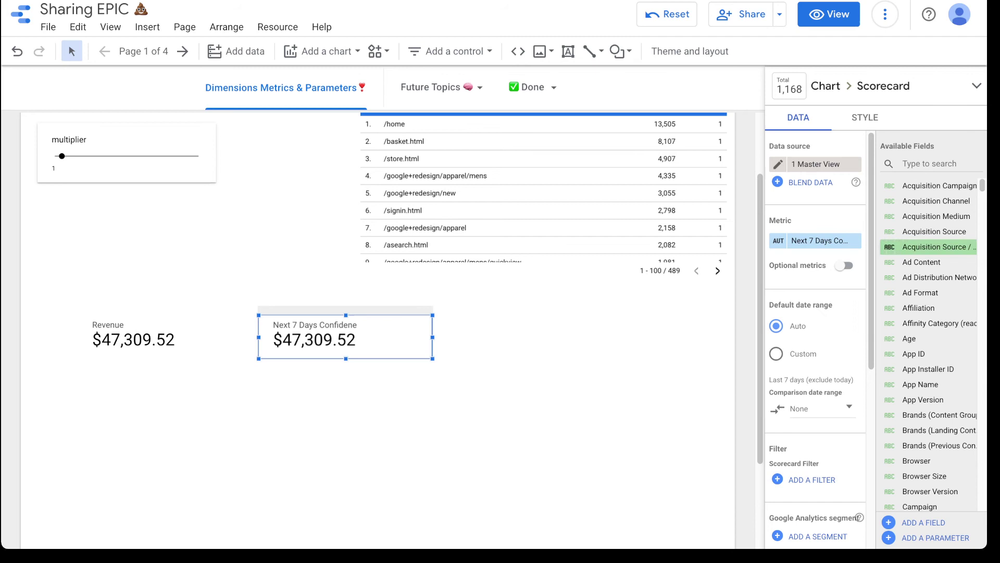
# Start a new calculated metric for the duplicated scorecard with a formula multiplying Revenue by the Conficence parameter.
pyautogui.click(820, 240)
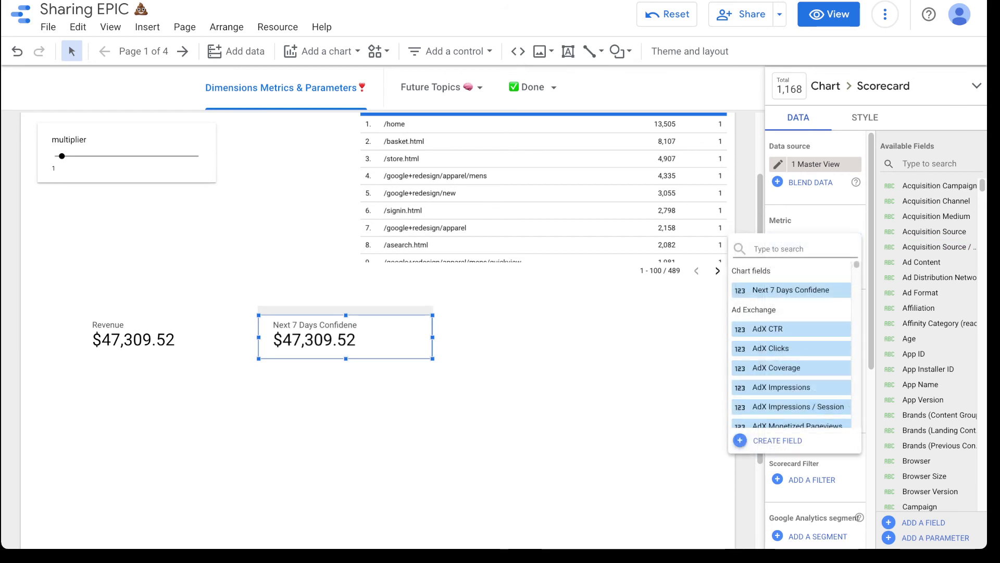
pyautogui.click(777, 440)
pyautogui.click(698, 281)
pyautogui.write('reve')
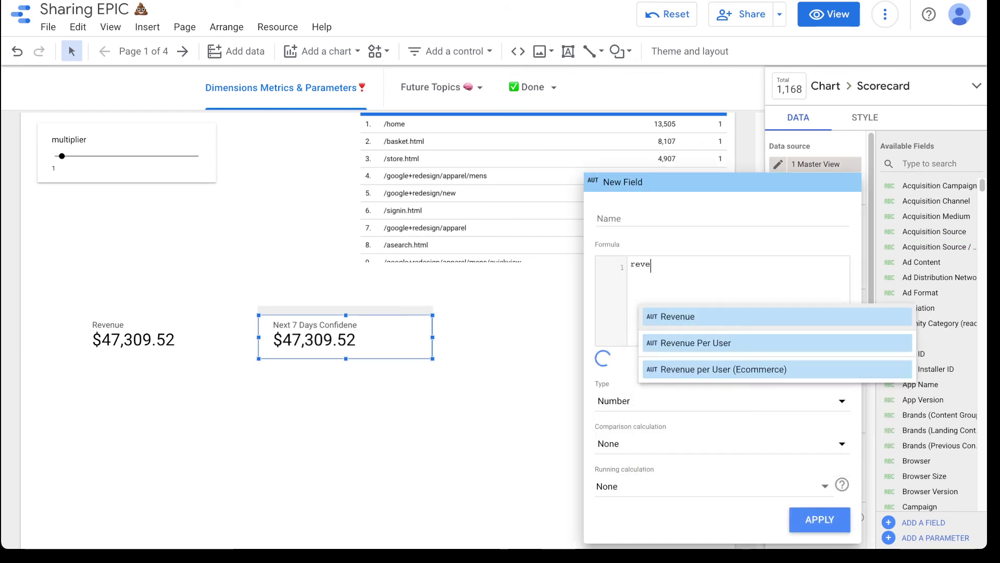
pyautogui.press('Return')
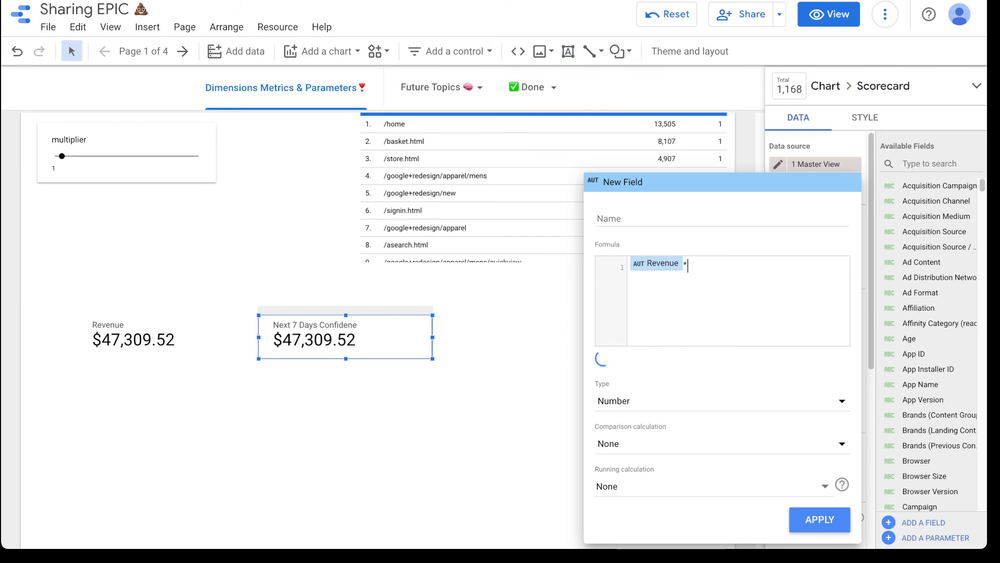
pyautogui.write('c')
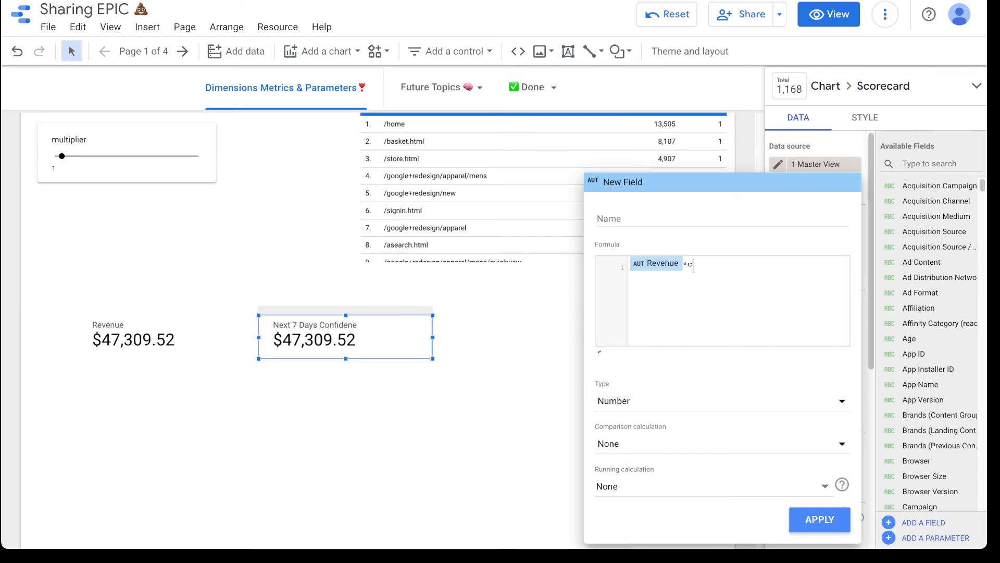
pyautogui.write('on')
pyautogui.click(729, 448)
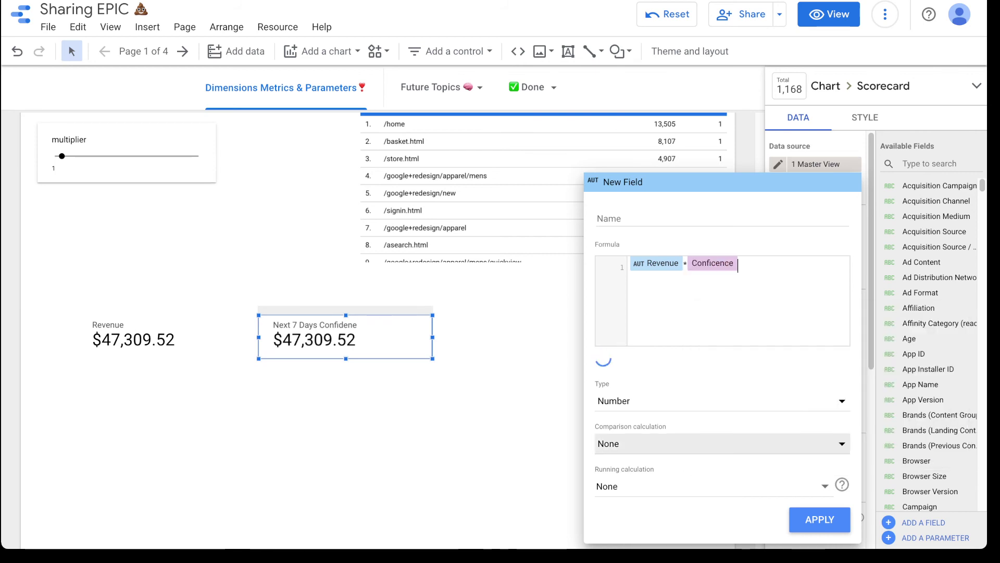
# Name the calculated metric Next 7 Days Confidence, apply it to the scorecard, and dismiss any resulting dialog.
pyautogui.click(646, 218)
pyautogui.write('Conf')
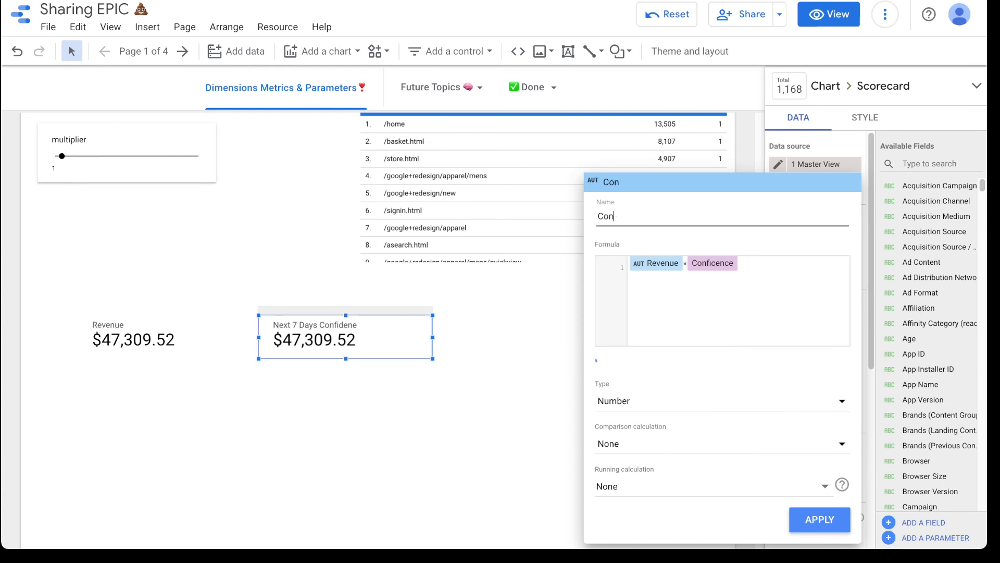
pyautogui.press('BackSpace')
pyautogui.press('BackSpace')
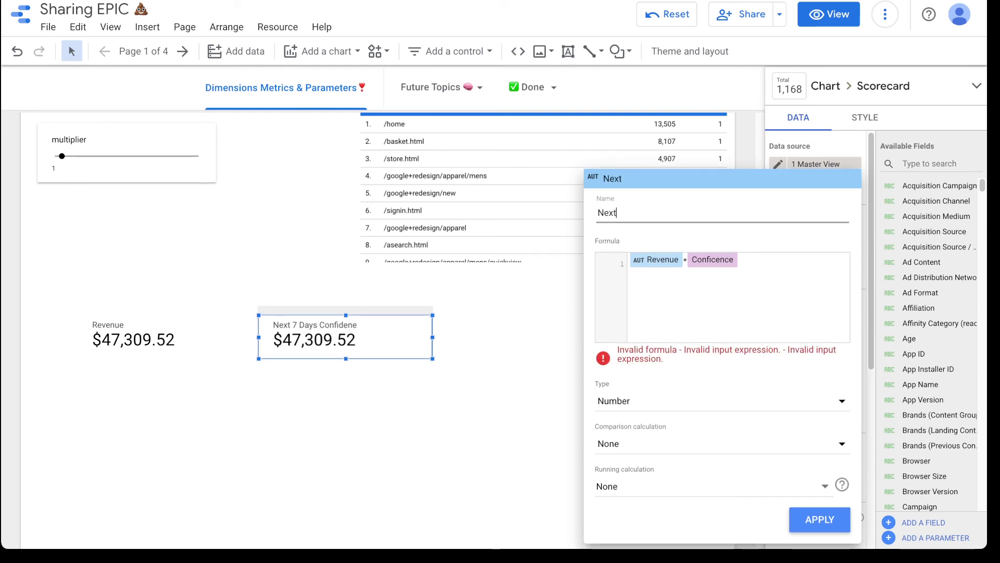
pyautogui.write('Next 7 Days Confidence')
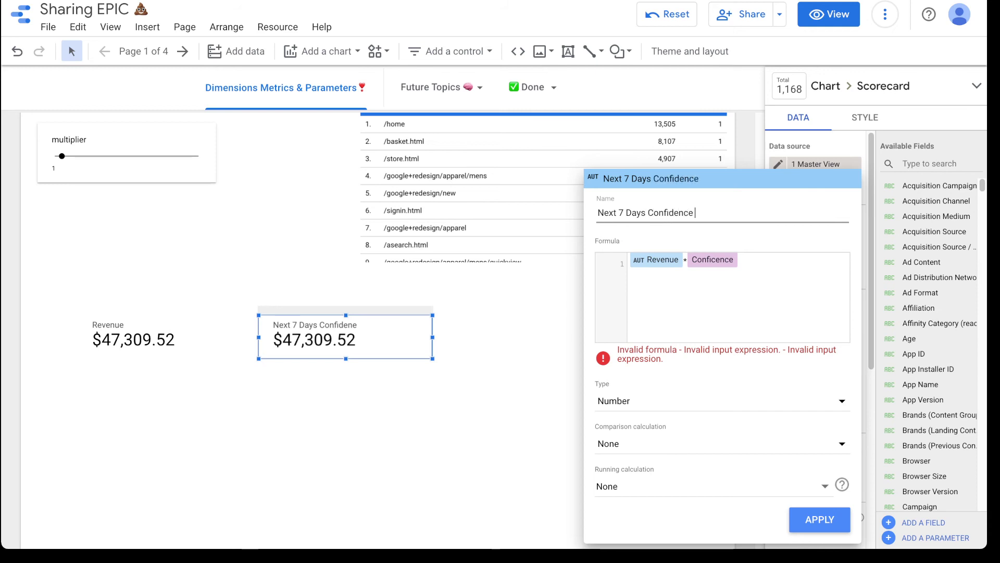
pyautogui.click(820, 519)
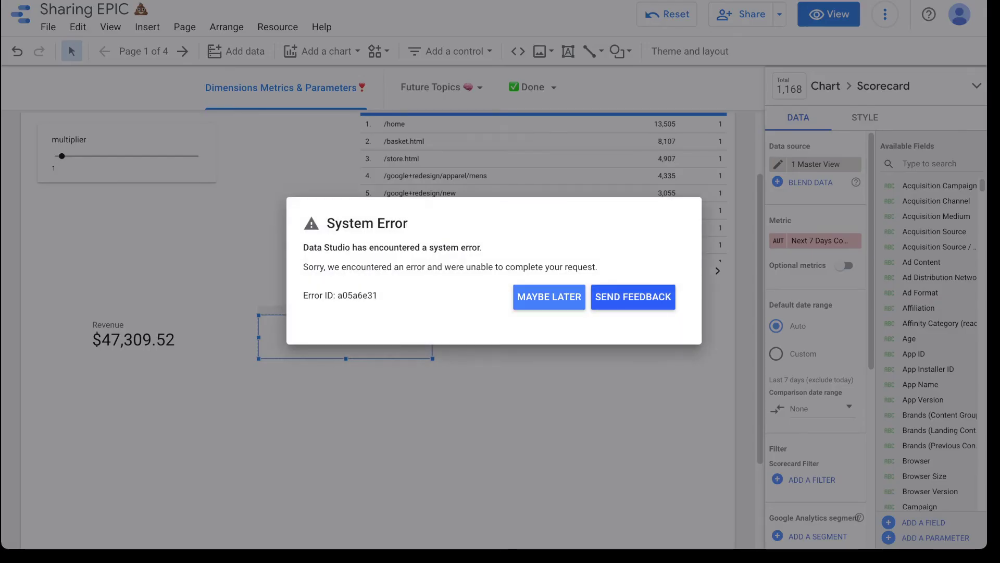
pyautogui.click(549, 297)
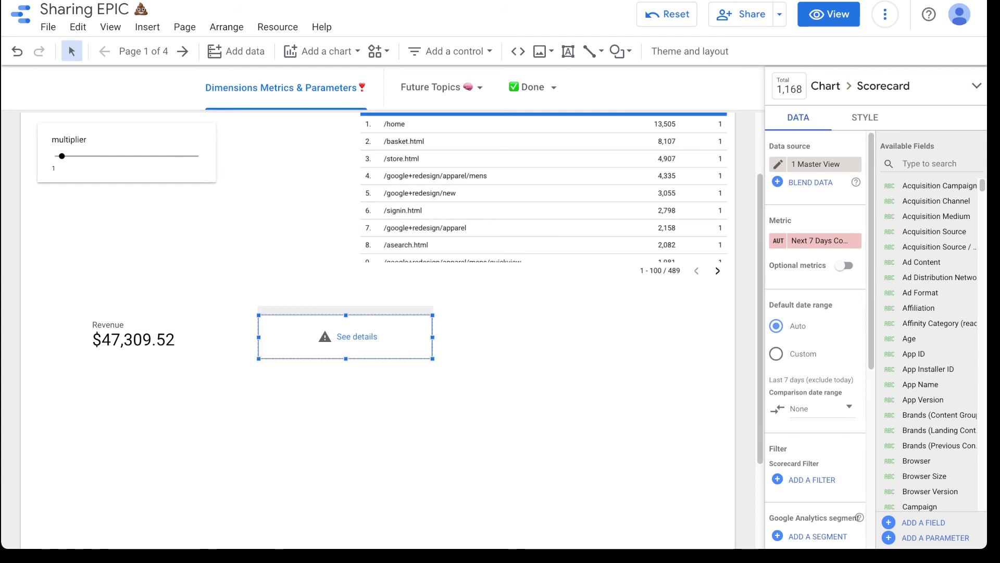
pyautogui.click(935, 538)
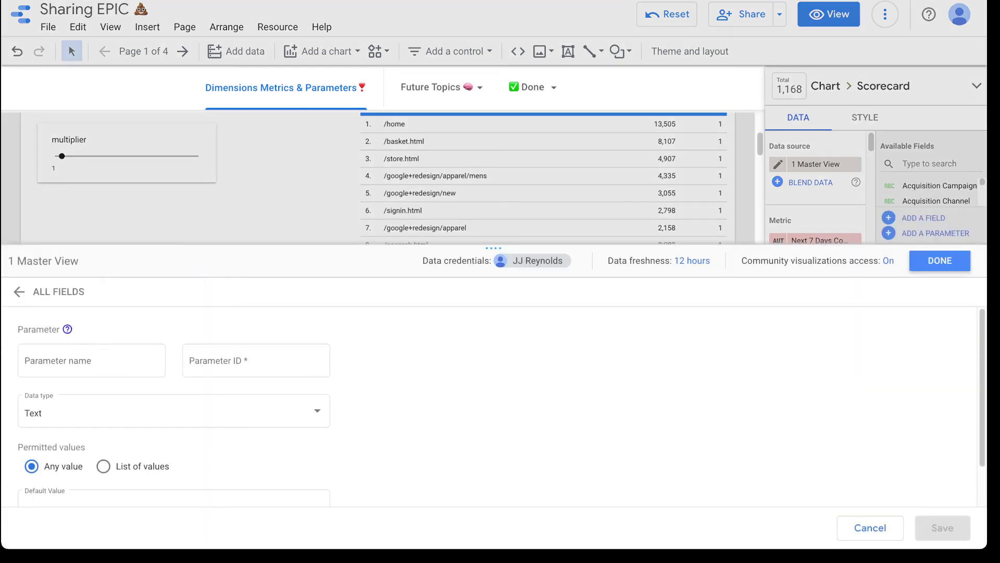
pyautogui.click(174, 411)
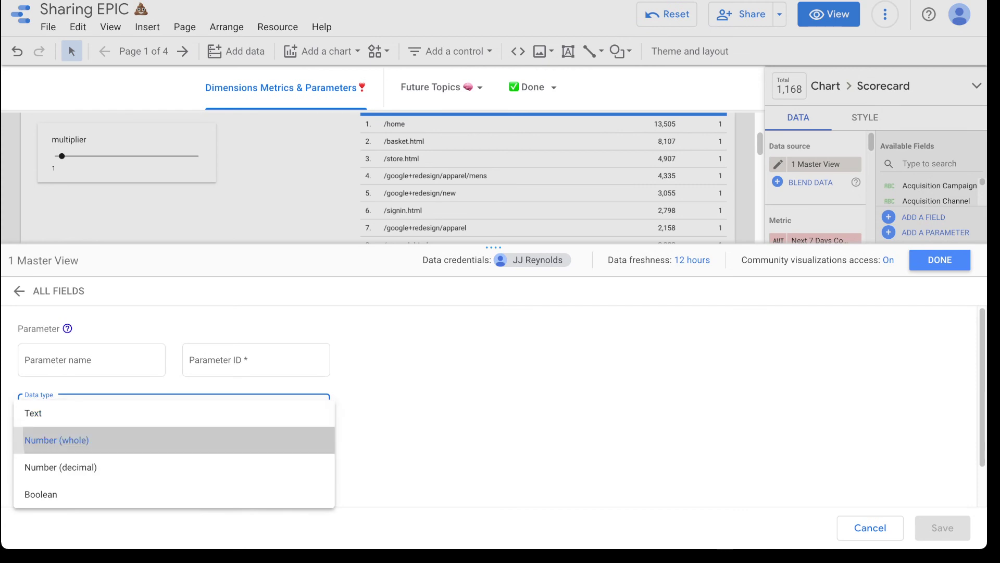
pyautogui.click(56, 440)
pyautogui.scroll(-1, 156, 417)
pyautogui.click(103, 419)
pyautogui.scroll(-2, 103, 419)
pyautogui.scroll(3, 104, 419)
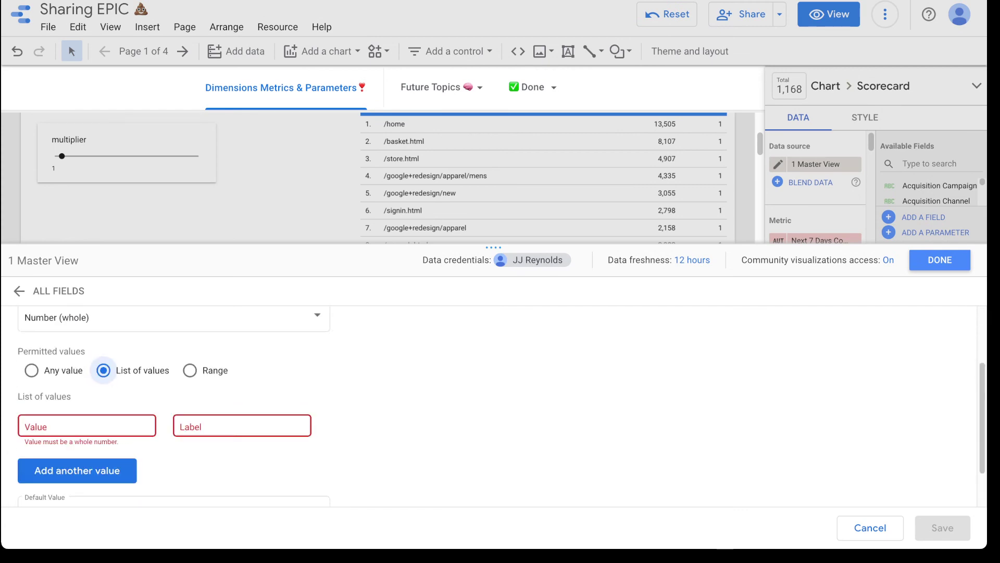
pyautogui.click(91, 360)
pyautogui.scroll(-2, 89, 417)
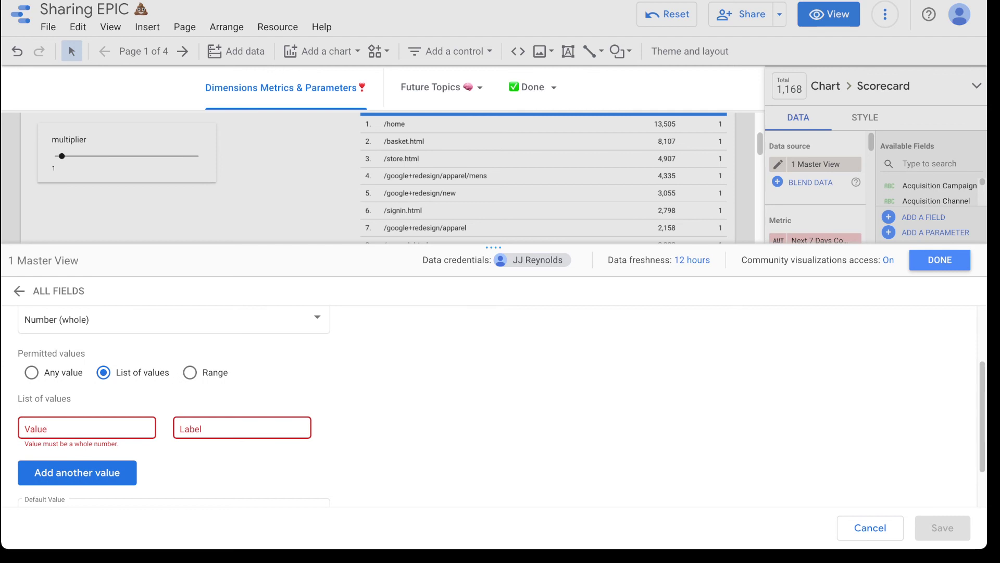
pyautogui.click(87, 427)
pyautogui.write('v')
pyautogui.press('BackSpace')
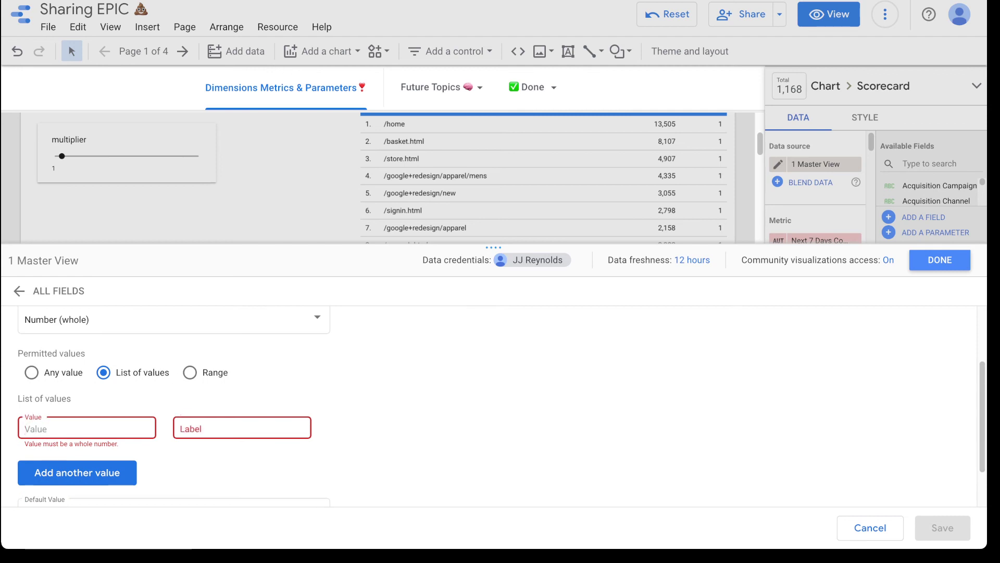
pyautogui.scroll(2, 86, 427)
pyautogui.click(92, 360)
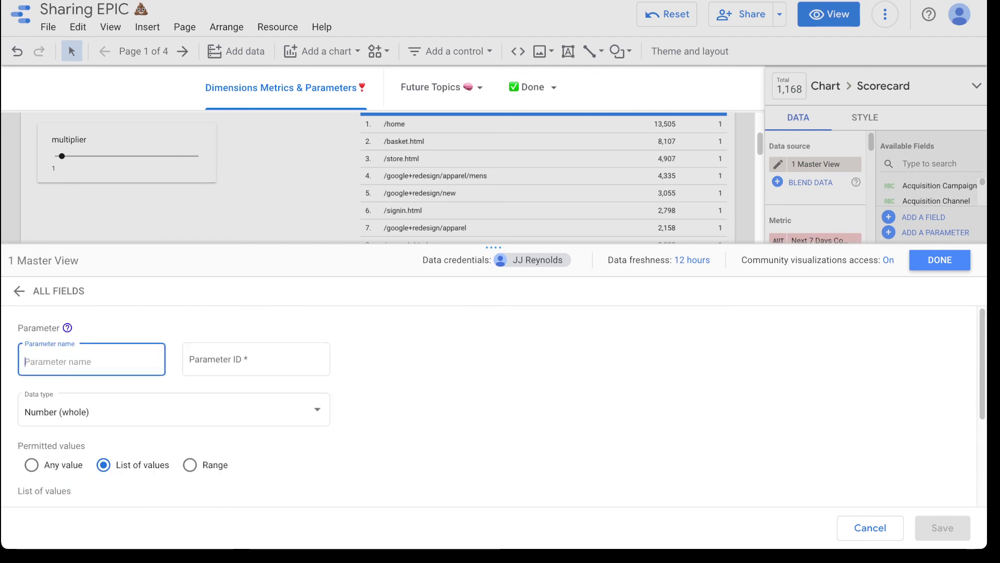
pyautogui.write('Confidence')
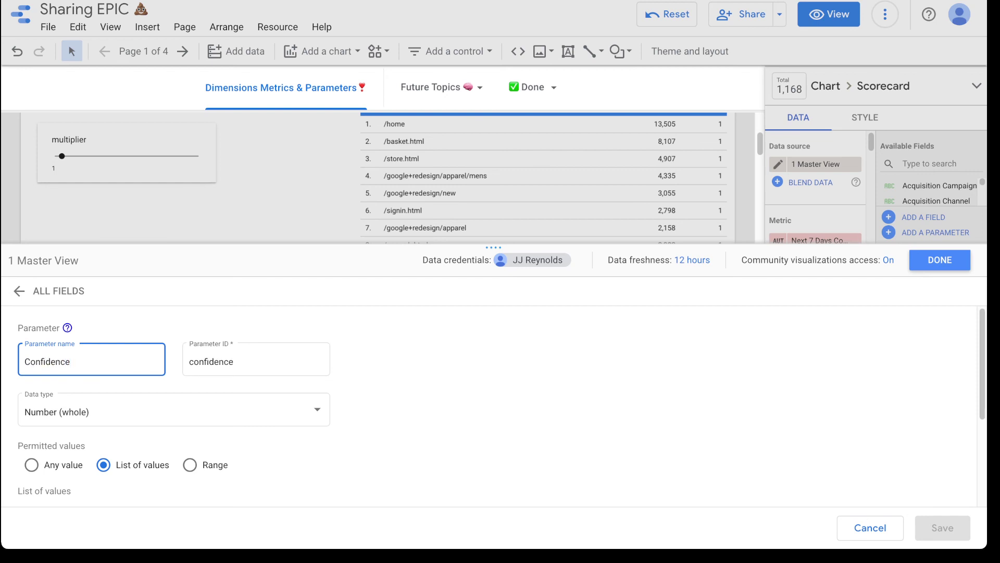
pyautogui.click(47, 291)
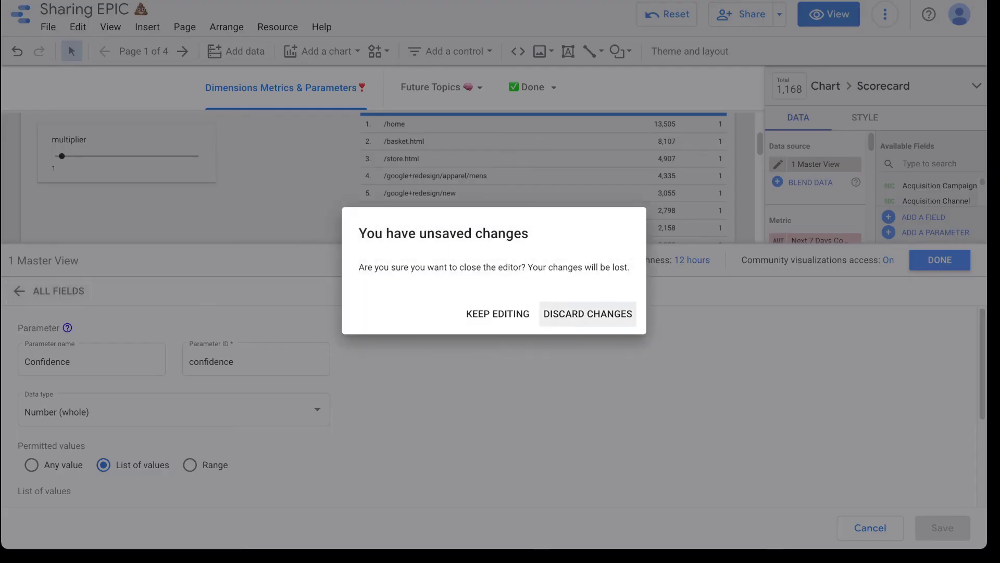
pyautogui.click(608, 314)
pyautogui.click(940, 260)
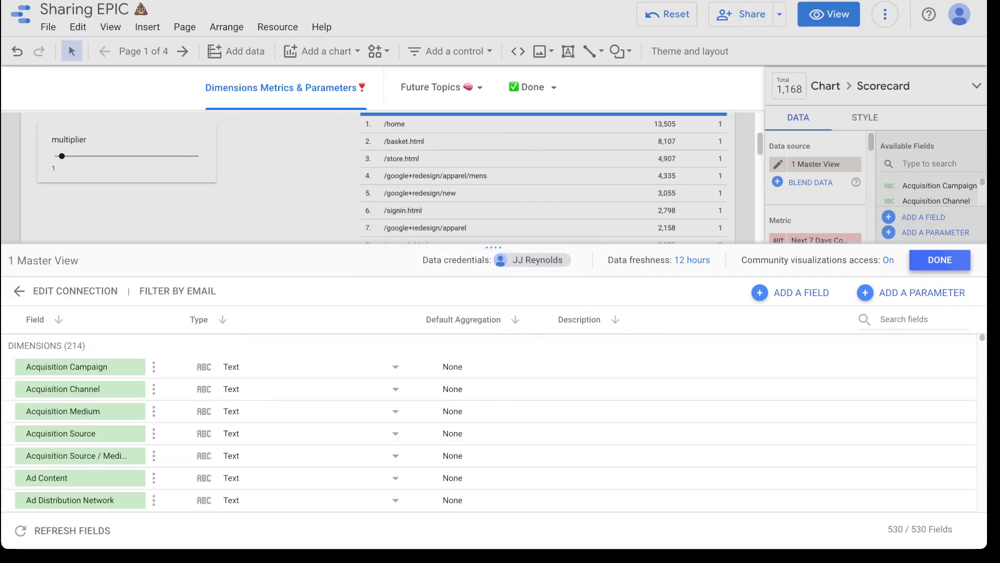
# Find the existing Conficence parameter, change its data type to Number (whole), save it and close the data source editor.
pyautogui.click(930, 164)
pyautogui.write('conf')
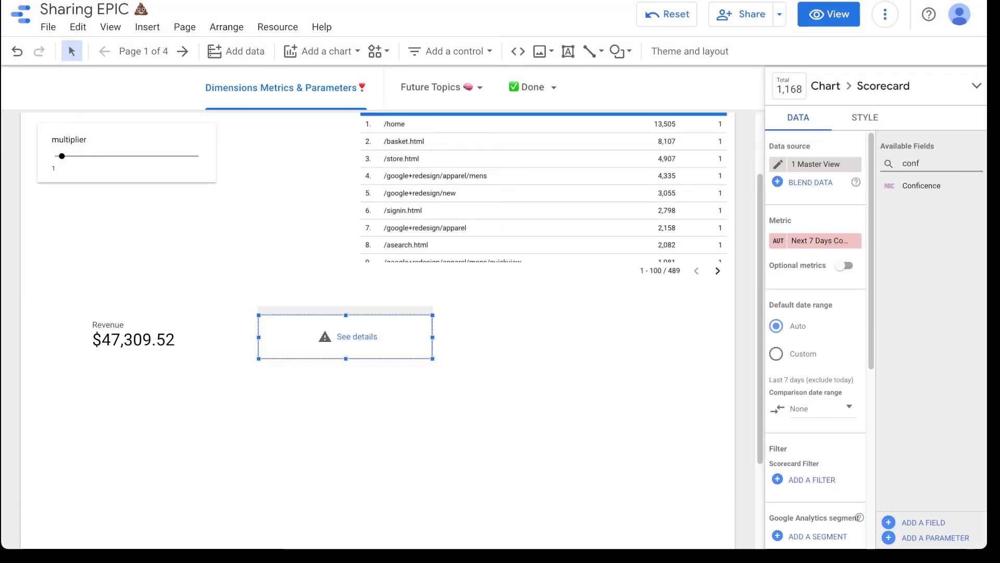
pyautogui.click(888, 186)
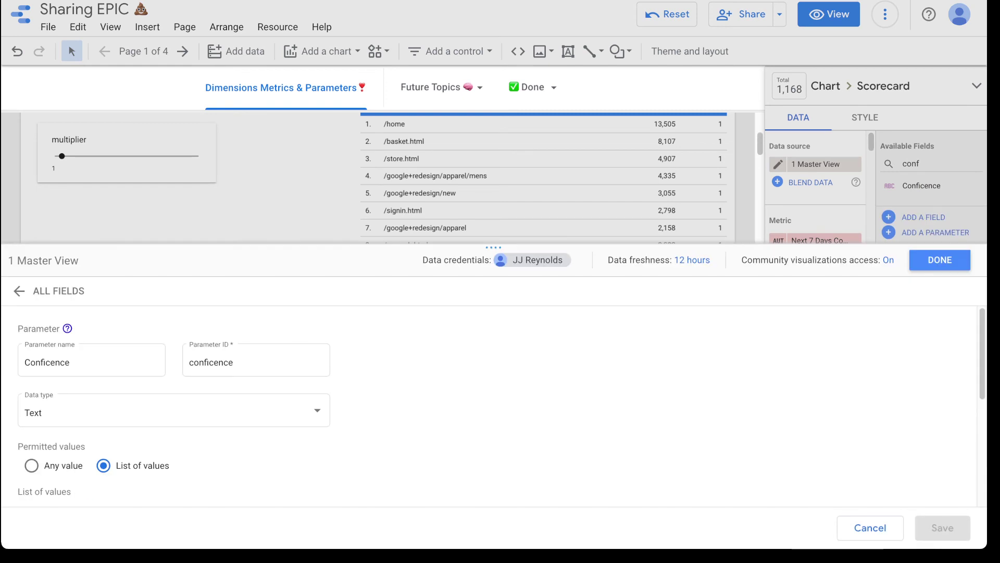
pyautogui.click(174, 410)
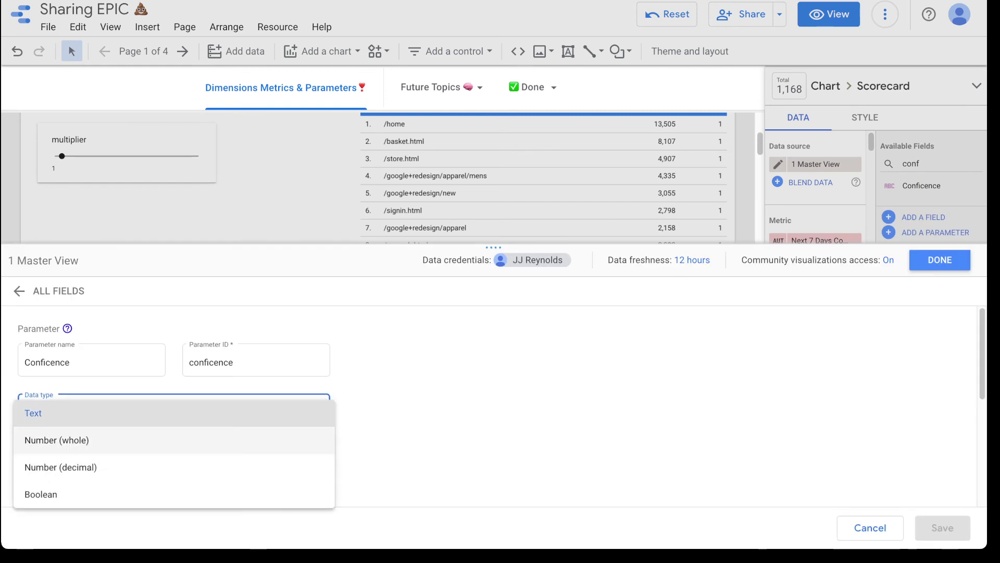
pyautogui.click(63, 440)
pyautogui.scroll(-3, 63, 441)
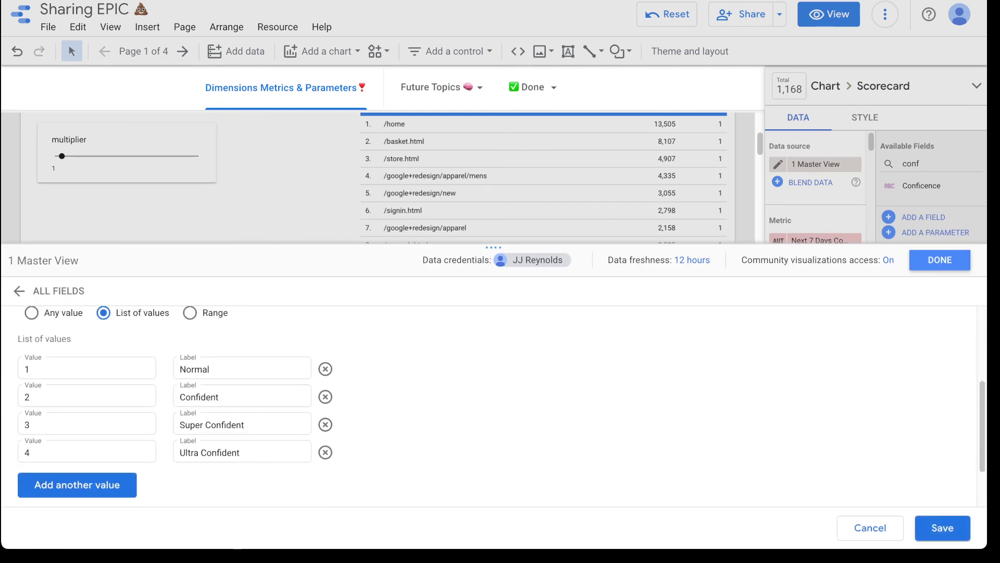
pyautogui.scroll(1, 83, 459)
pyautogui.scroll(-3, 83, 463)
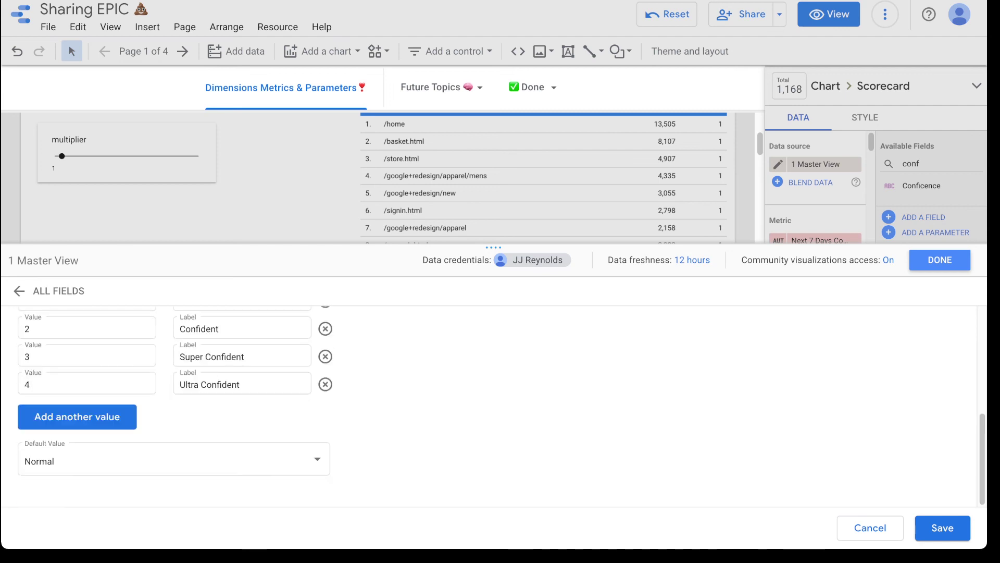
pyautogui.click(943, 528)
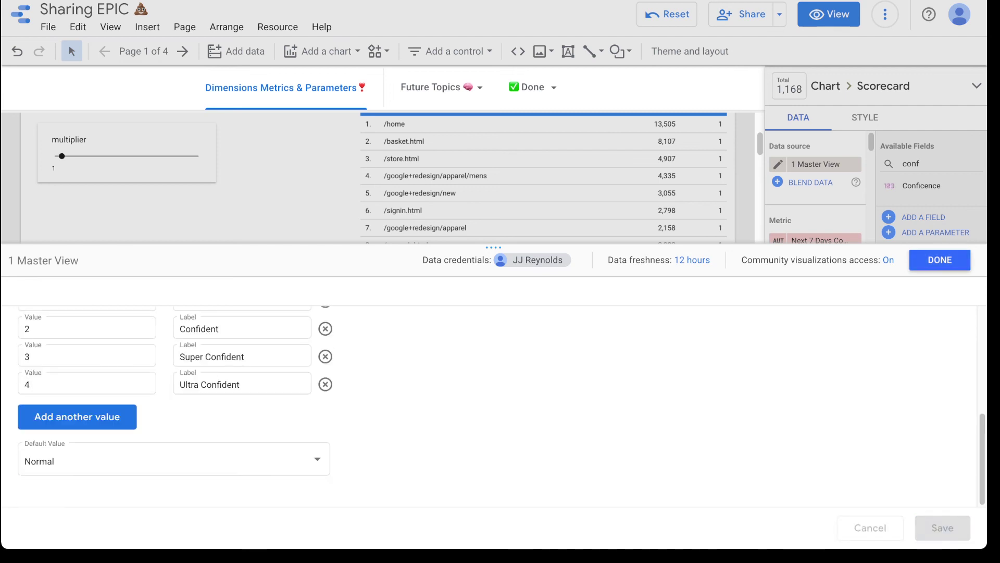
pyautogui.click(940, 260)
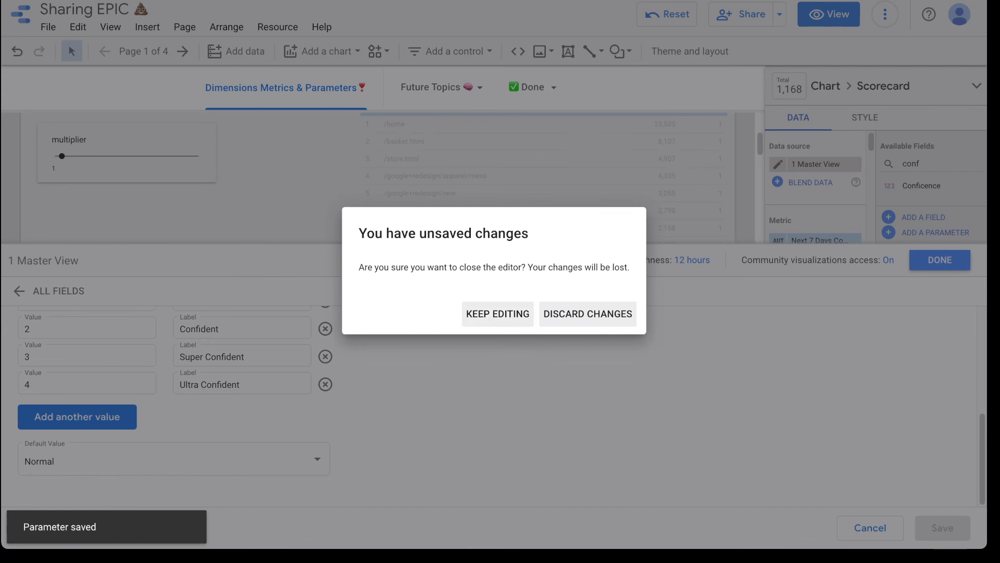
pyautogui.click(497, 315)
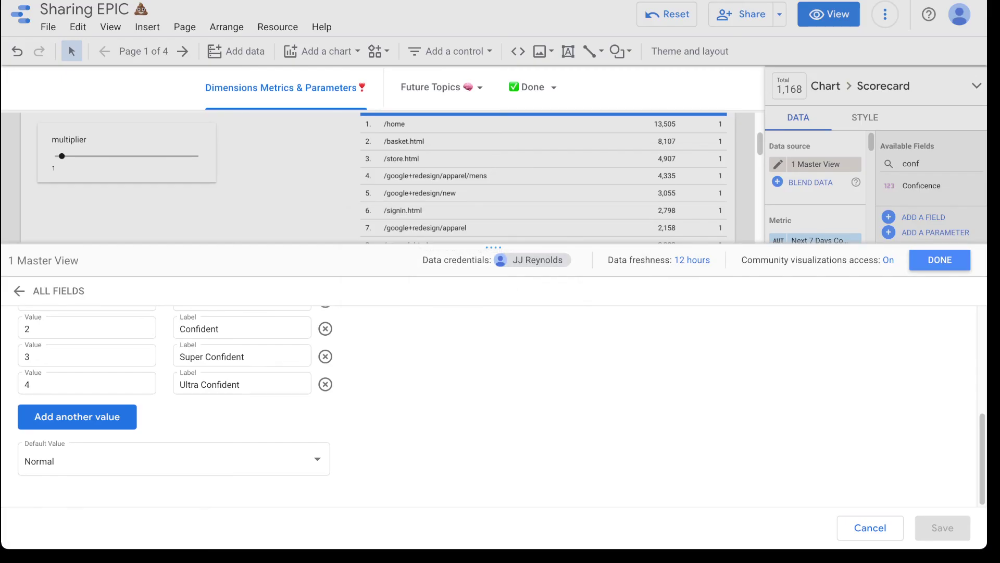
pyautogui.click(939, 259)
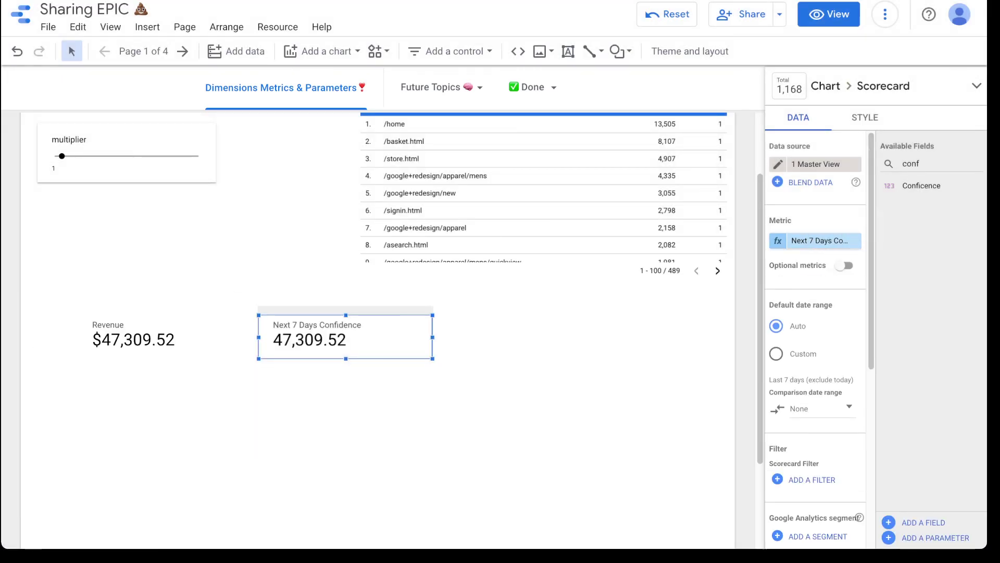
# Move the Next 7 Days Confidence scorecard slightly closer to Revenue and add a Conficence drop-down control directly above it.
pyautogui.click(778, 241)
pyautogui.press('Escape')
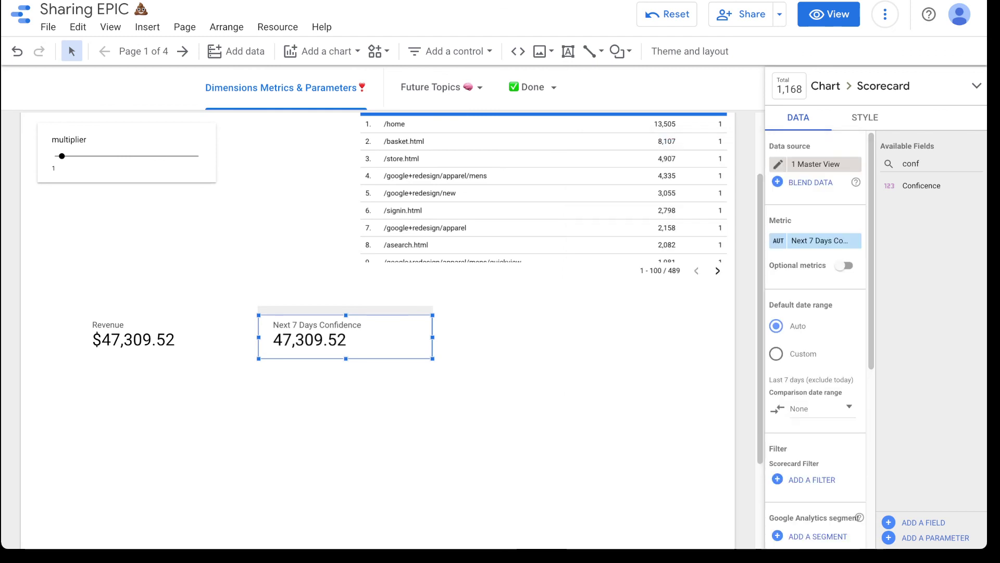
pyautogui.moveTo(346, 337); pyautogui.dragTo(330, 337)
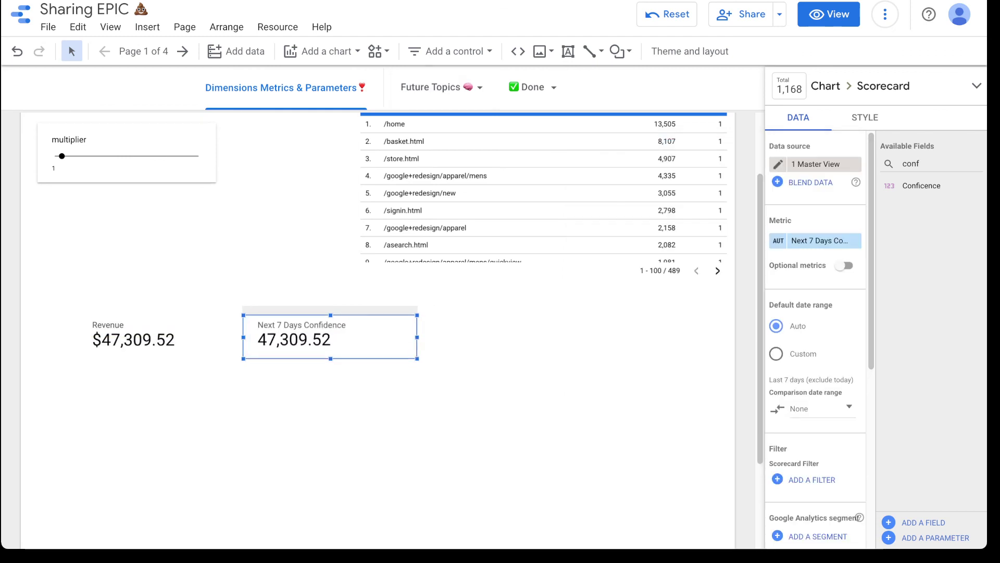
pyautogui.moveTo(922, 186); pyautogui.dragTo(341, 301)
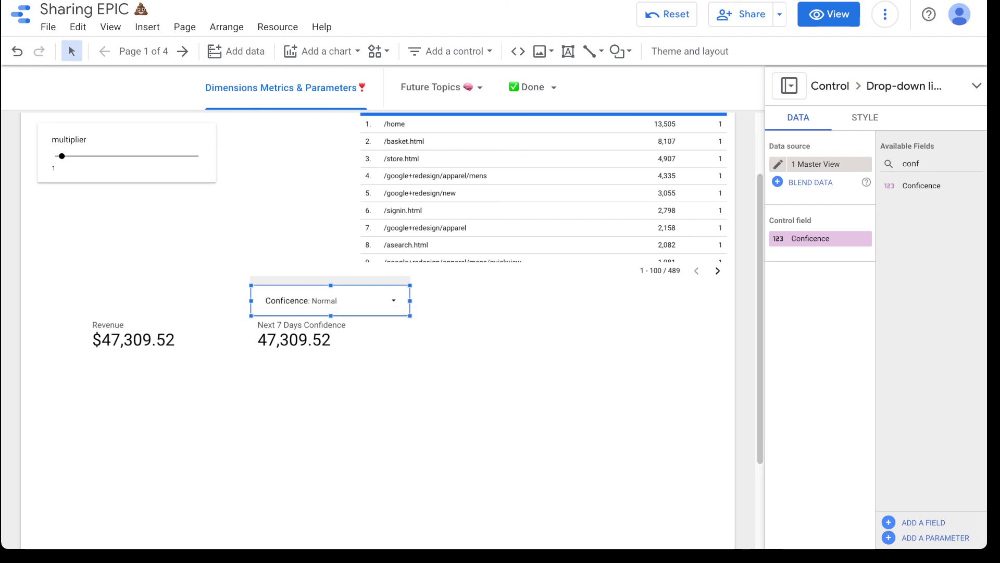
# Switch the report to view mode and set the Conficence control to Confident.
pyautogui.click(828, 14)
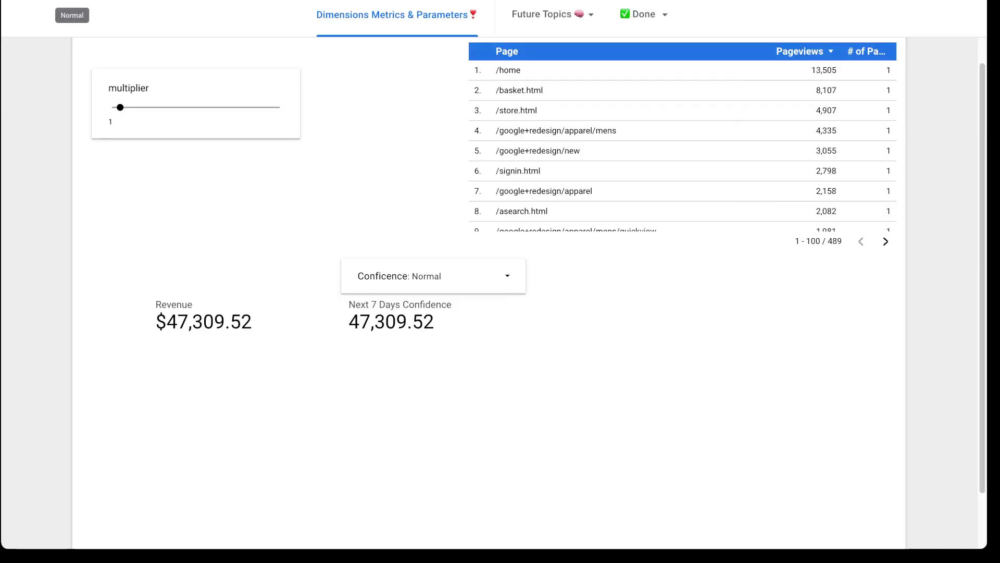
pyautogui.moveTo(157, 322); pyautogui.dragTo(189, 322)
pyautogui.click(433, 276)
pyautogui.click(396, 349)
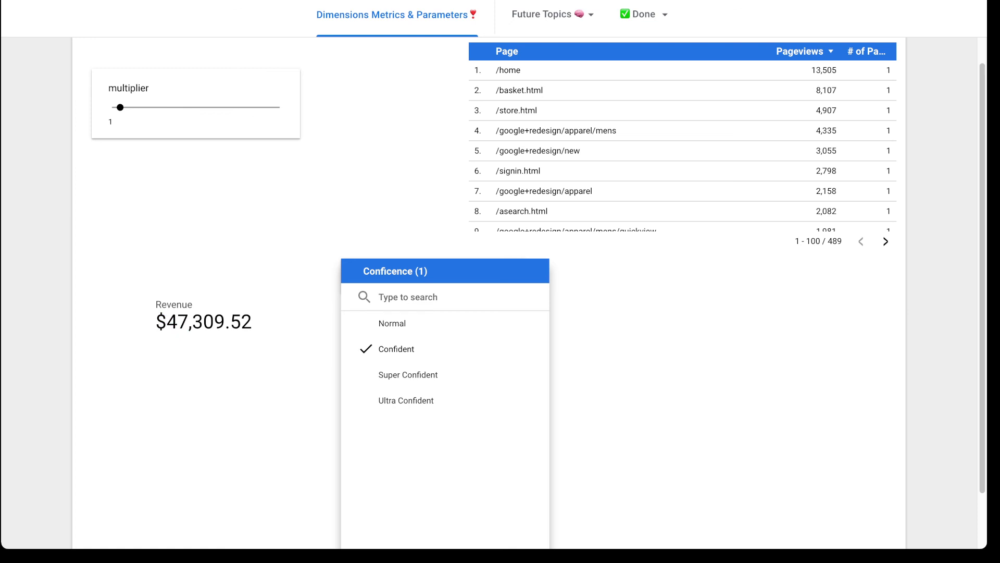
pyautogui.press('Escape')
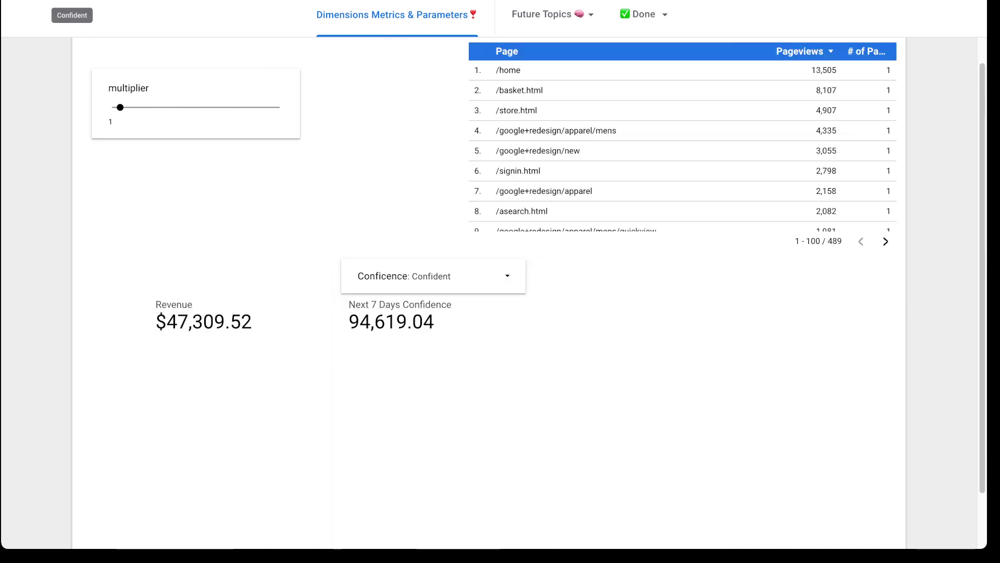
# Change the Conficence control to Super Confident and highlight the resulting Next 7 Days Confidence figure.
pyautogui.click(433, 276)
pyautogui.click(395, 373)
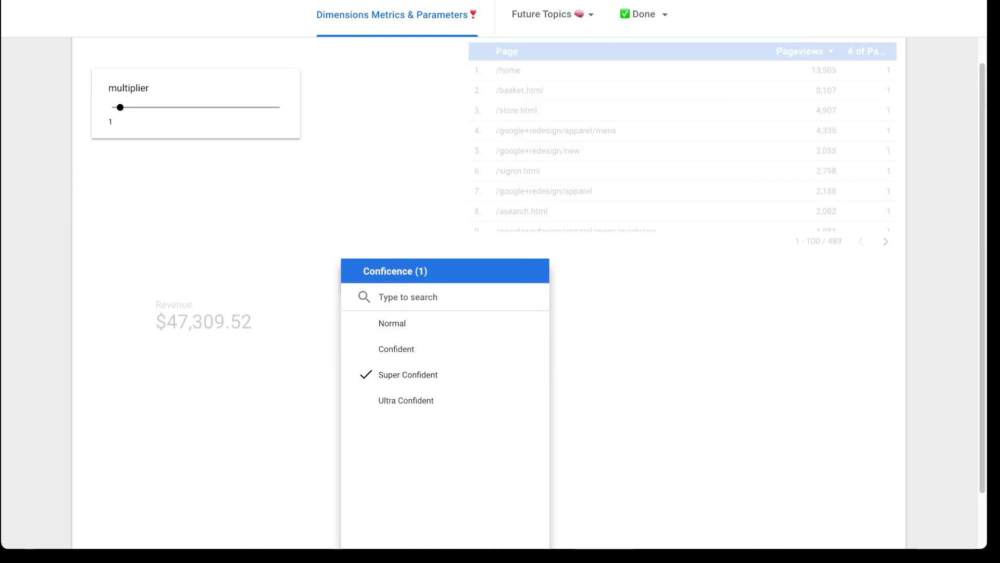
pyautogui.press('Escape')
pyautogui.doubleClick(396, 322)
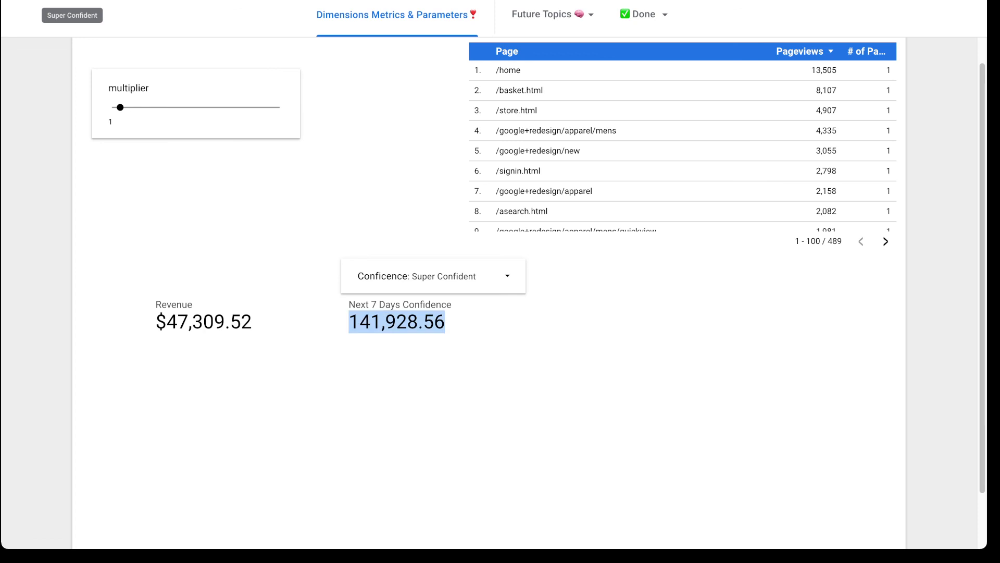
# Set the Conficence control to Ultra Confident and highlight the Next 7 Days Confidence figure.
pyautogui.click(439, 276)
pyautogui.click(406, 400)
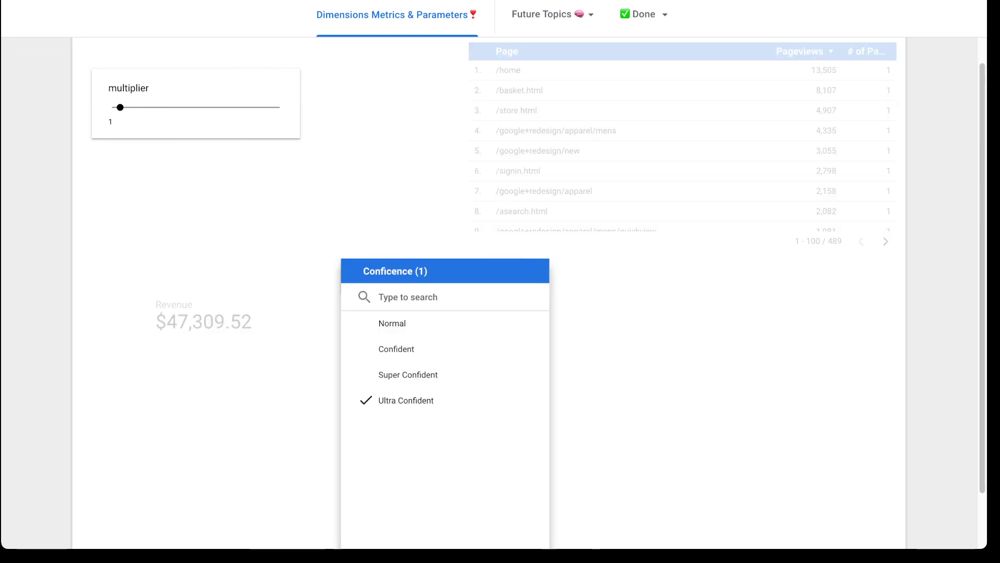
pyautogui.press('Escape')
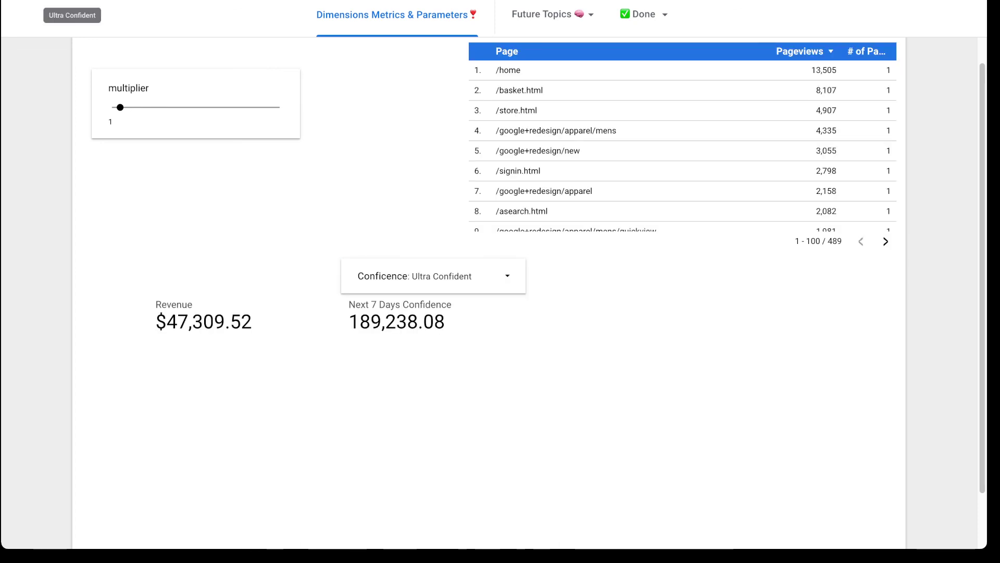
pyautogui.moveTo(444, 322); pyautogui.dragTo(385, 322)
pyautogui.doubleClick(385, 322)
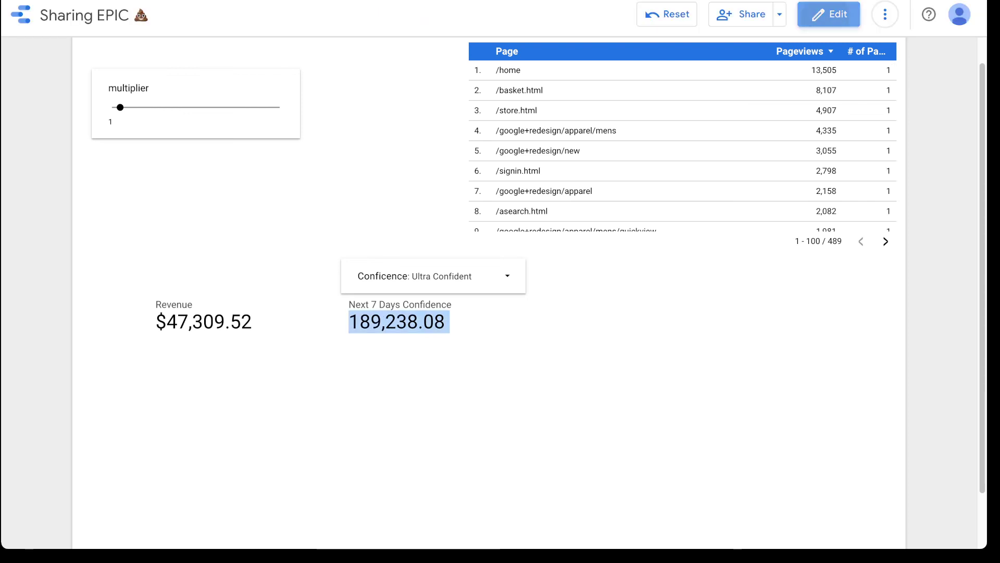
# Return the report to edit mode and nudge the Conficence drop-down control slightly toward the Revenue scorecard's side.
pyautogui.click(829, 15)
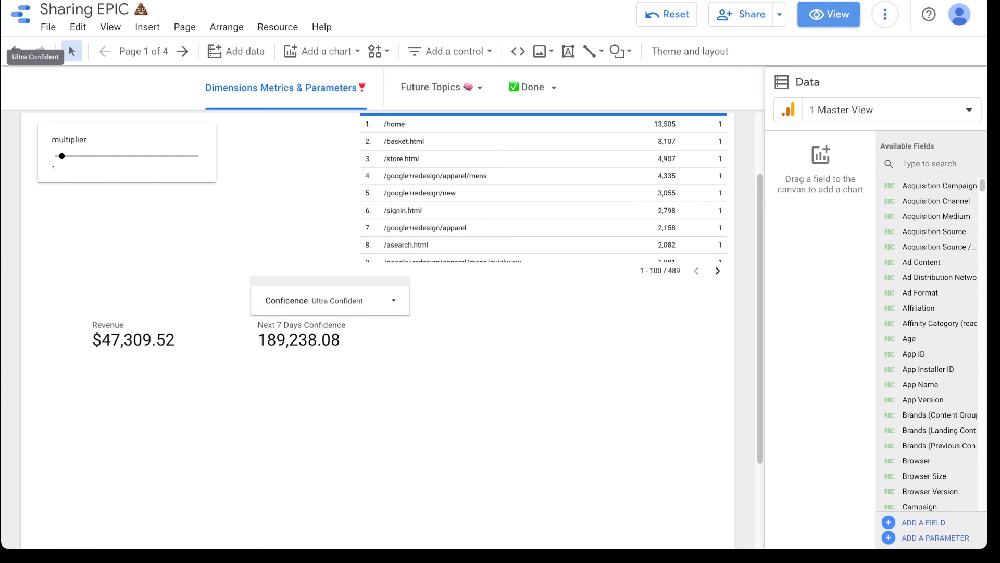
pyautogui.moveTo(330, 300); pyautogui.dragTo(326, 301)
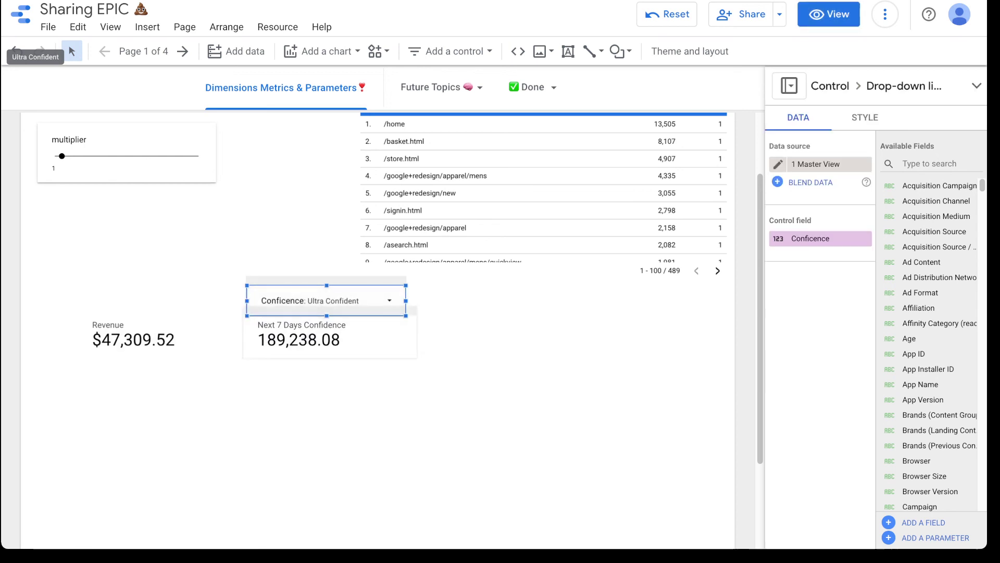
# Change the Next 7 Days Confidence metric's type on its scorecard to the currency TRY - Turkish Lira (₺) and apply it.
pyautogui.click(330, 338)
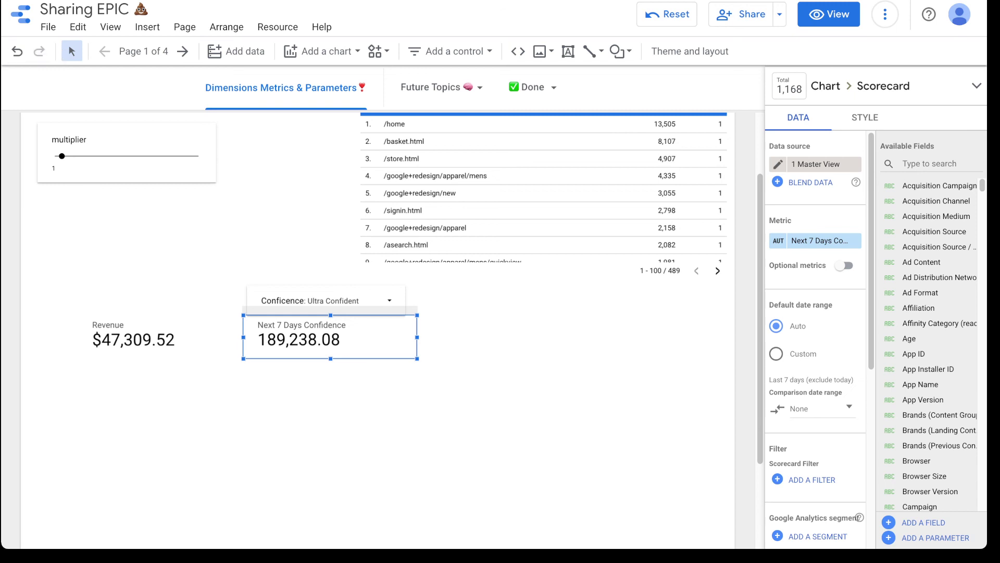
pyautogui.click(778, 240)
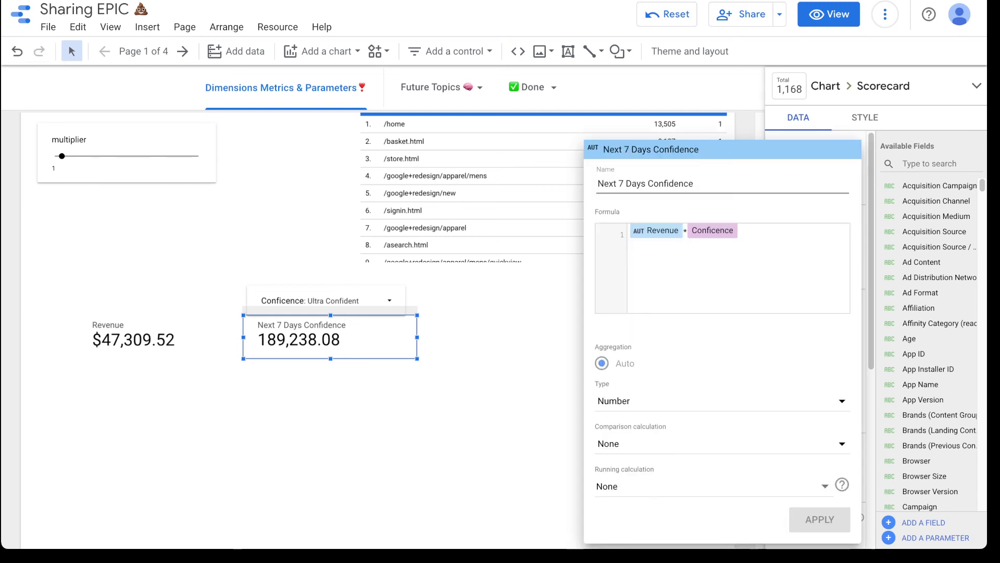
pyautogui.click(719, 400)
pyautogui.moveTo(651, 412)
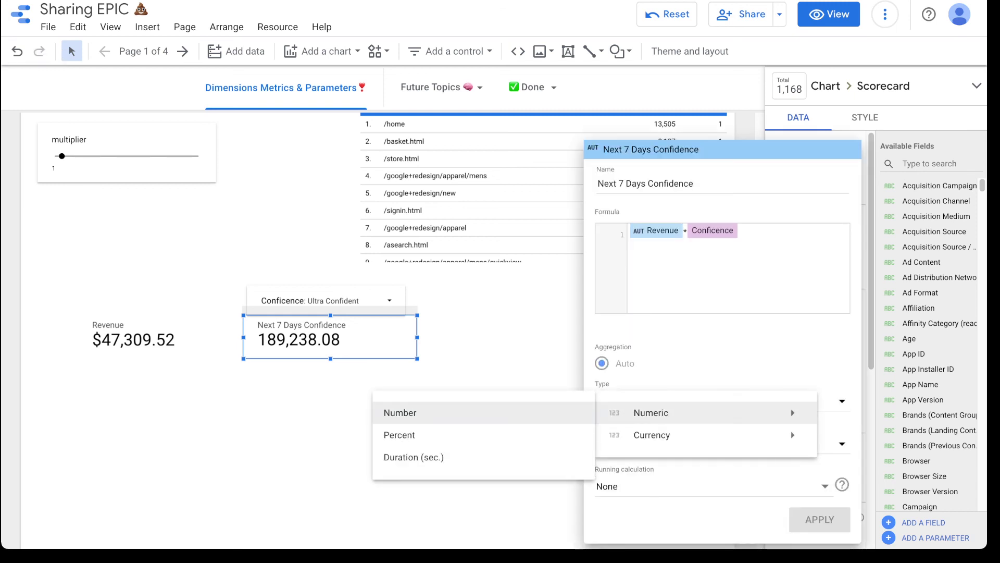
pyautogui.moveTo(651, 435)
pyautogui.scroll(-20, 478, 428)
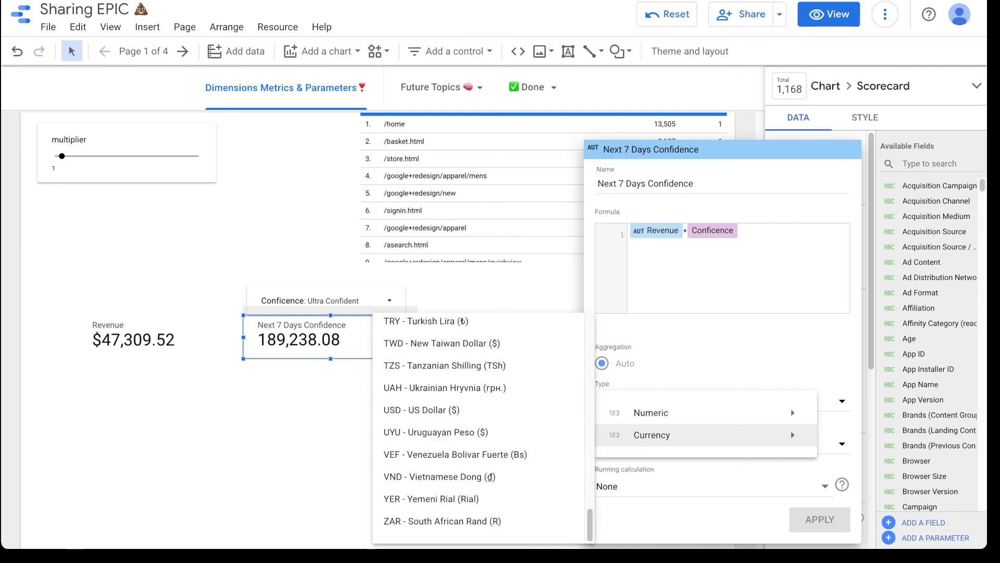
pyautogui.scroll(2, 478, 365)
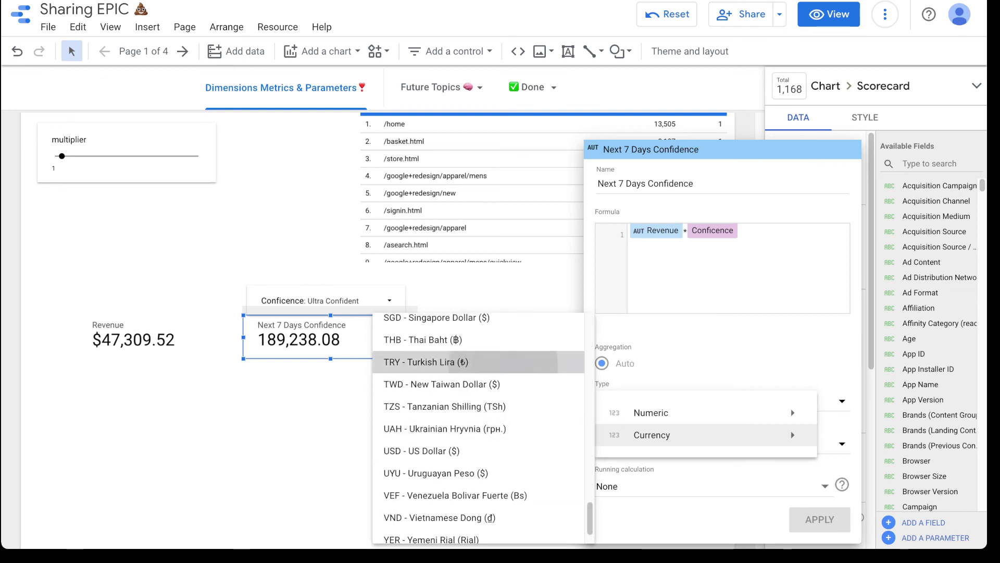
pyautogui.click(469, 361)
pyautogui.click(820, 519)
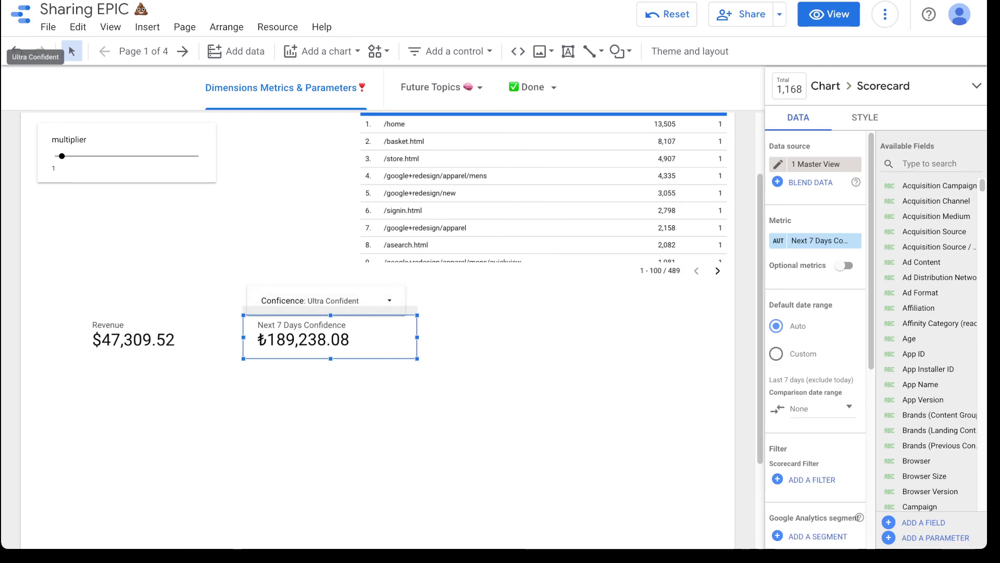
# Deselect the scorecard and show the report in view mode from the start of the page.
pyautogui.click(484, 375)
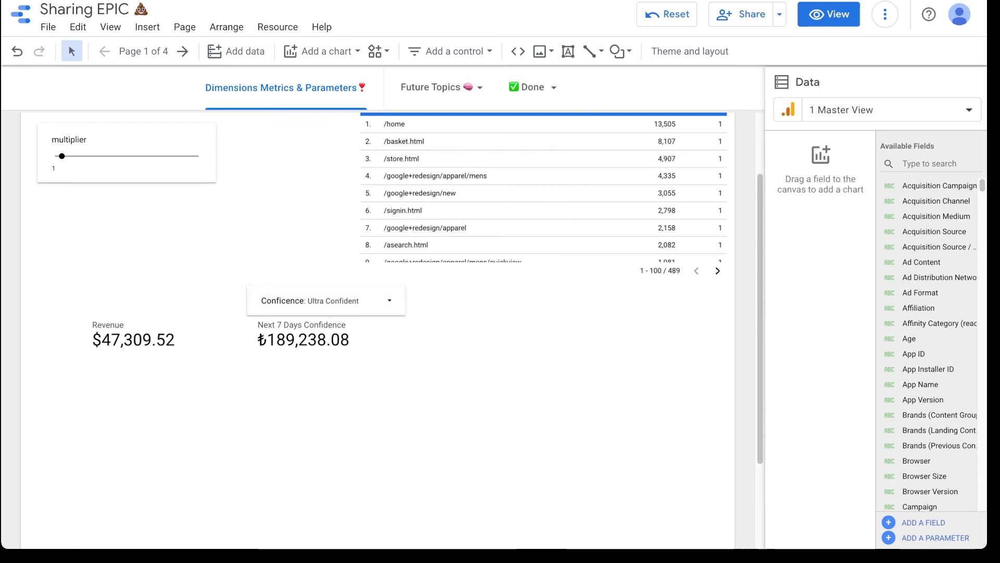
pyautogui.click(828, 14)
pyautogui.scroll(2, 488, 292)
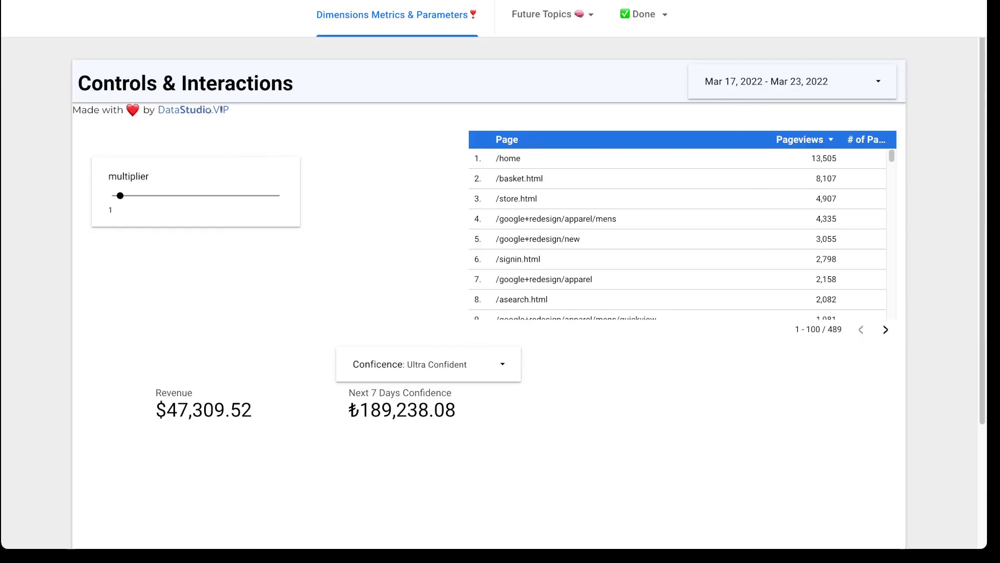